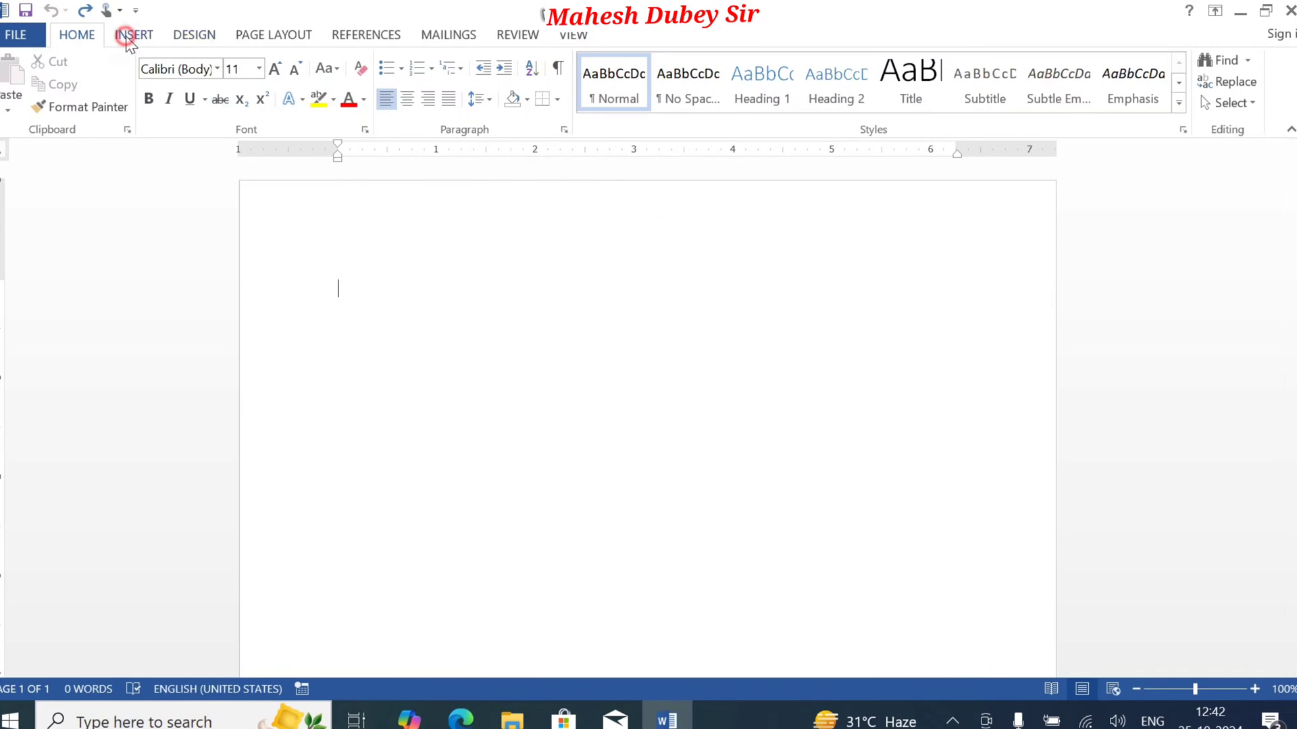
Step: Review the custom margins and paper settings in Page Setup, and accept 1-inch margins with A4 paper for the whole document
left_click(125, 35)
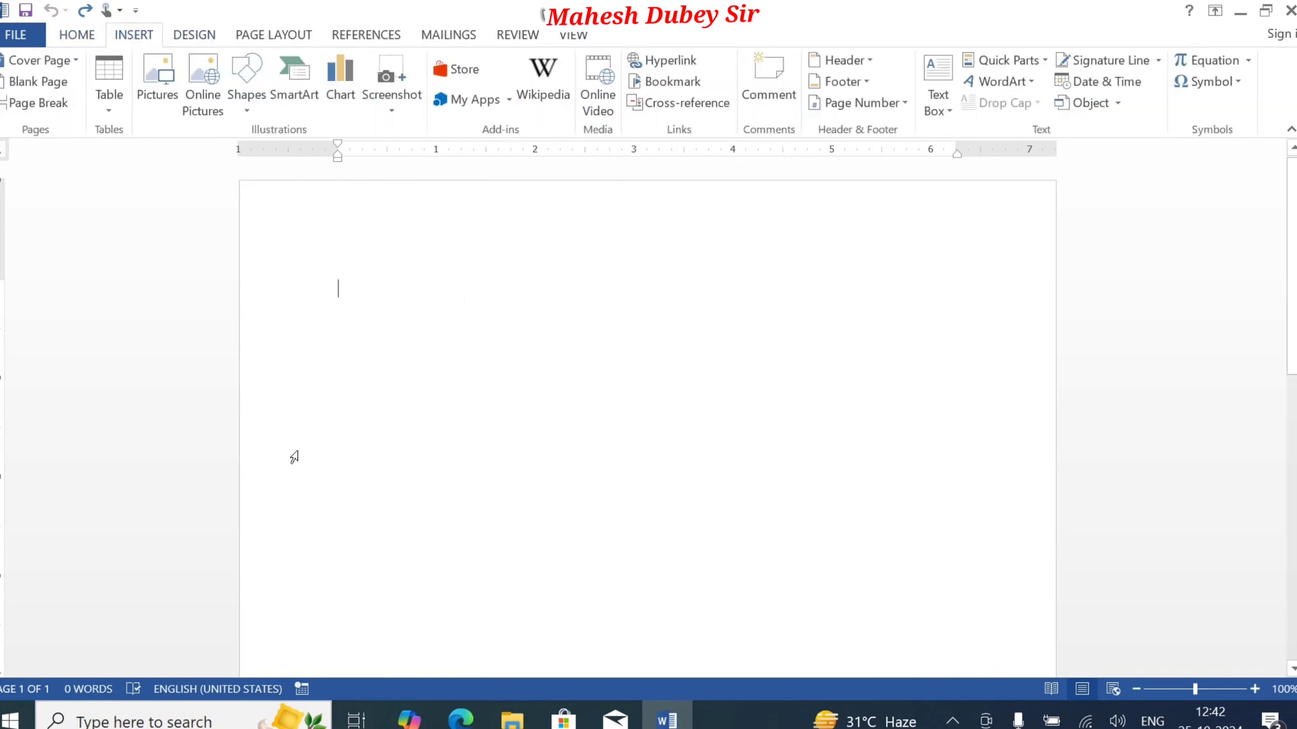
left_click(271, 37)
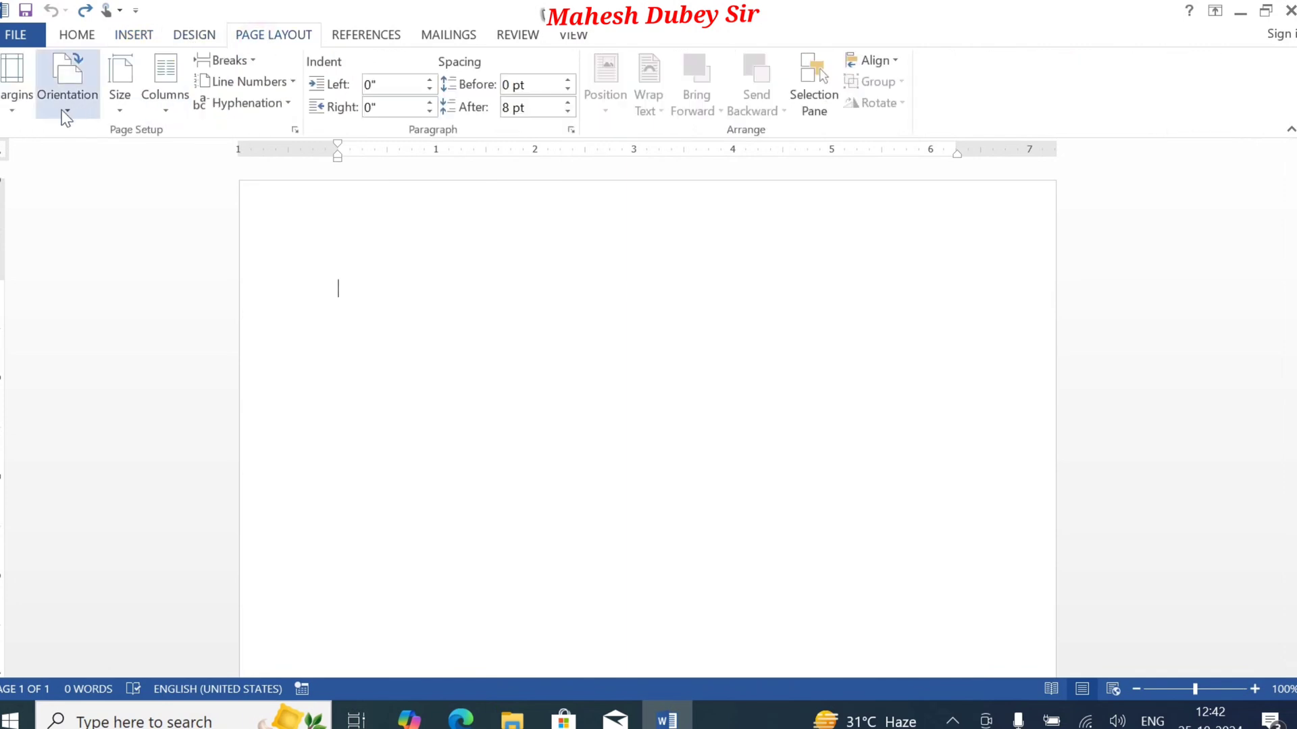
left_click(6, 108)
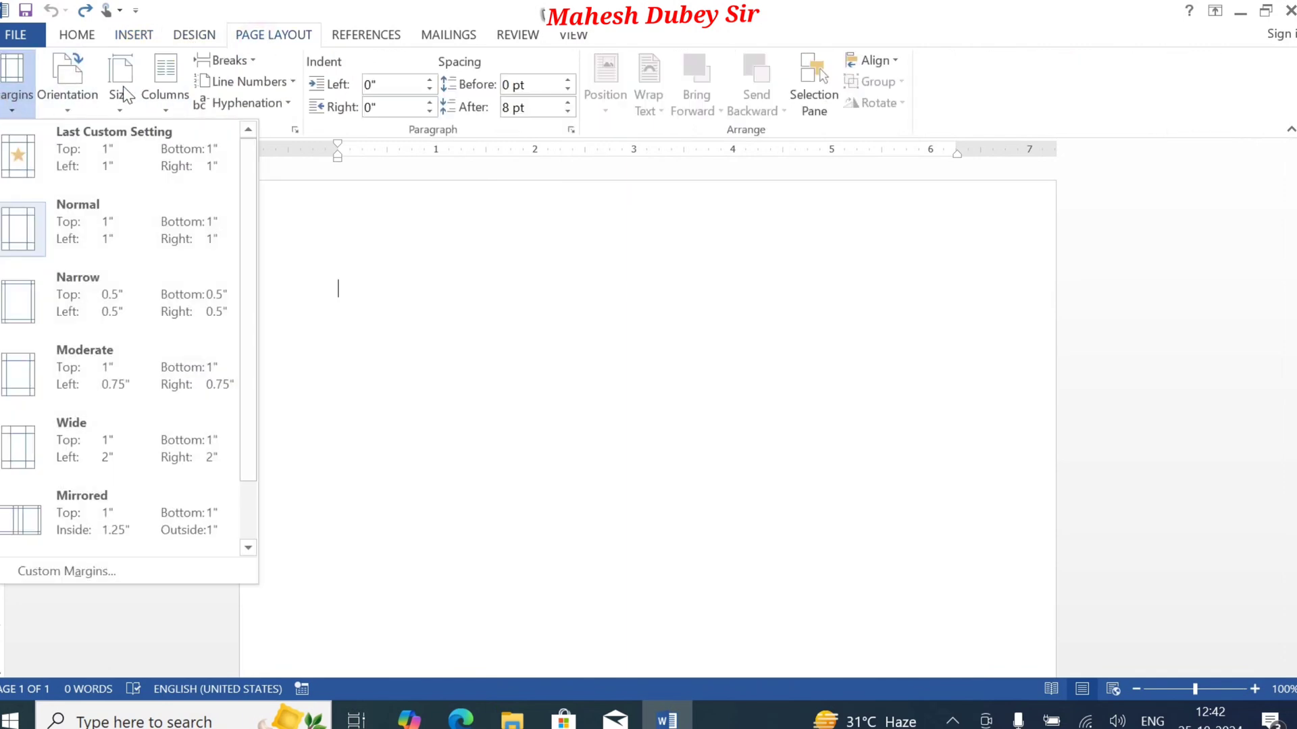
left_click(107, 575)
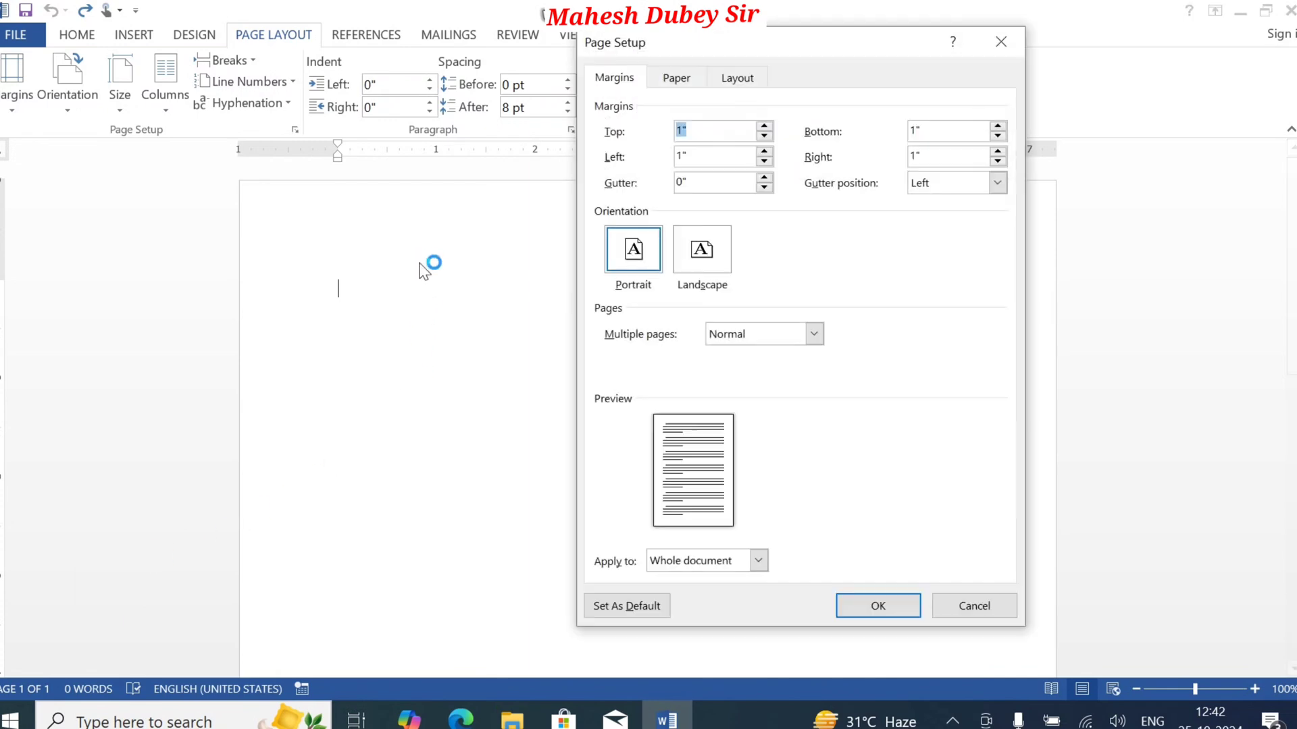
left_click(688, 79)
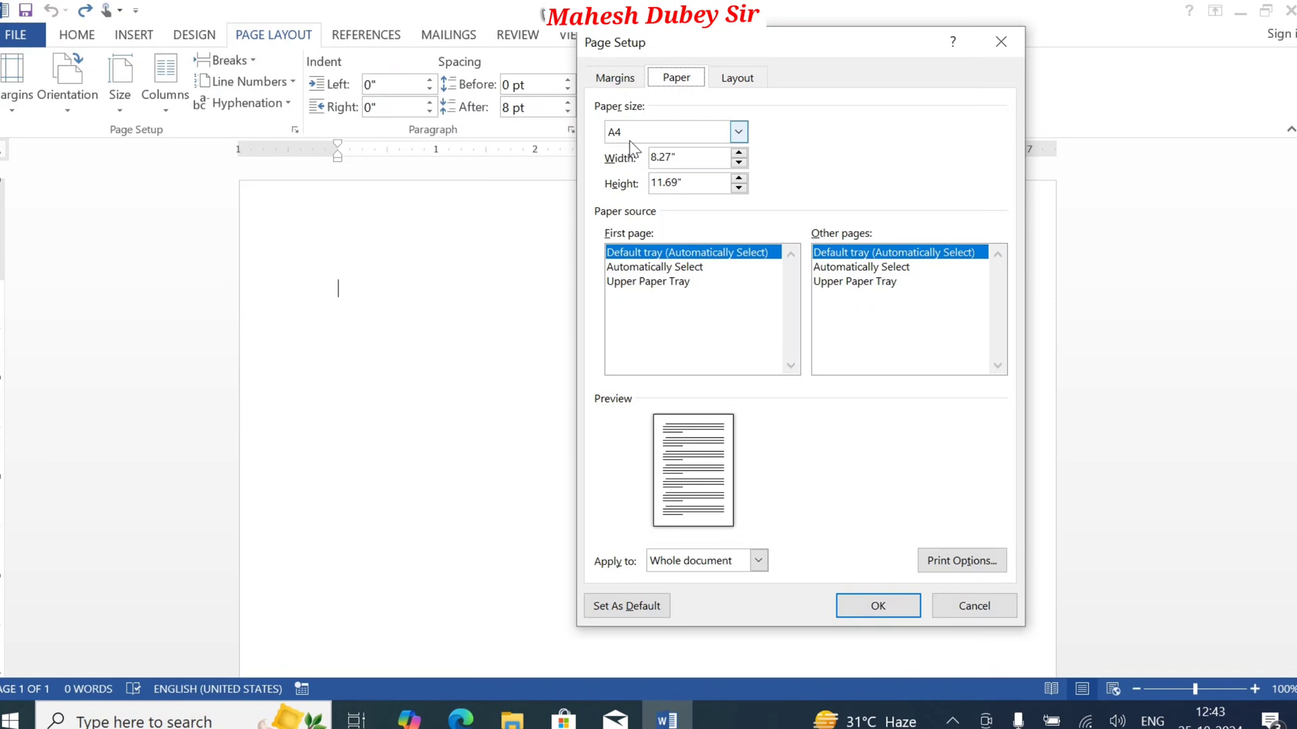
left_click(890, 610)
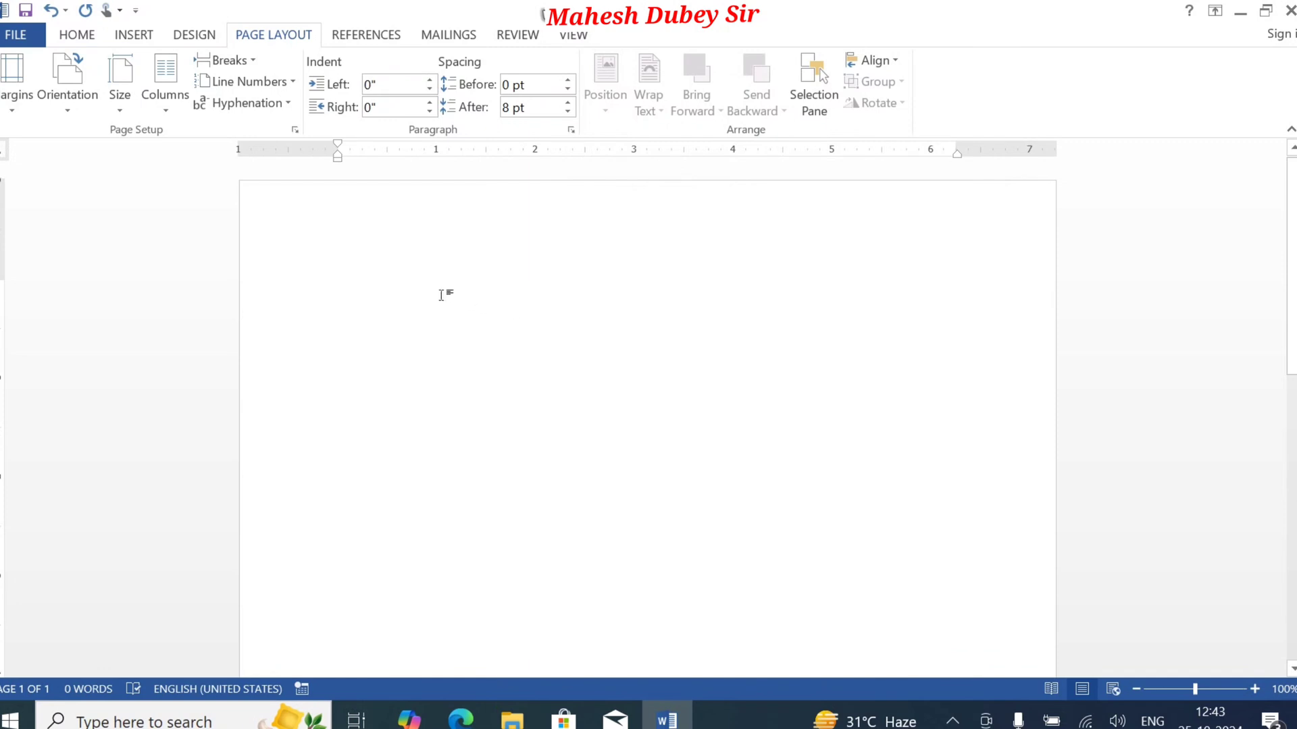
Step: Insert a rectangle near the start of the page and enlarge it to about 1.87 by 3.43 inches
left_click(77, 35)
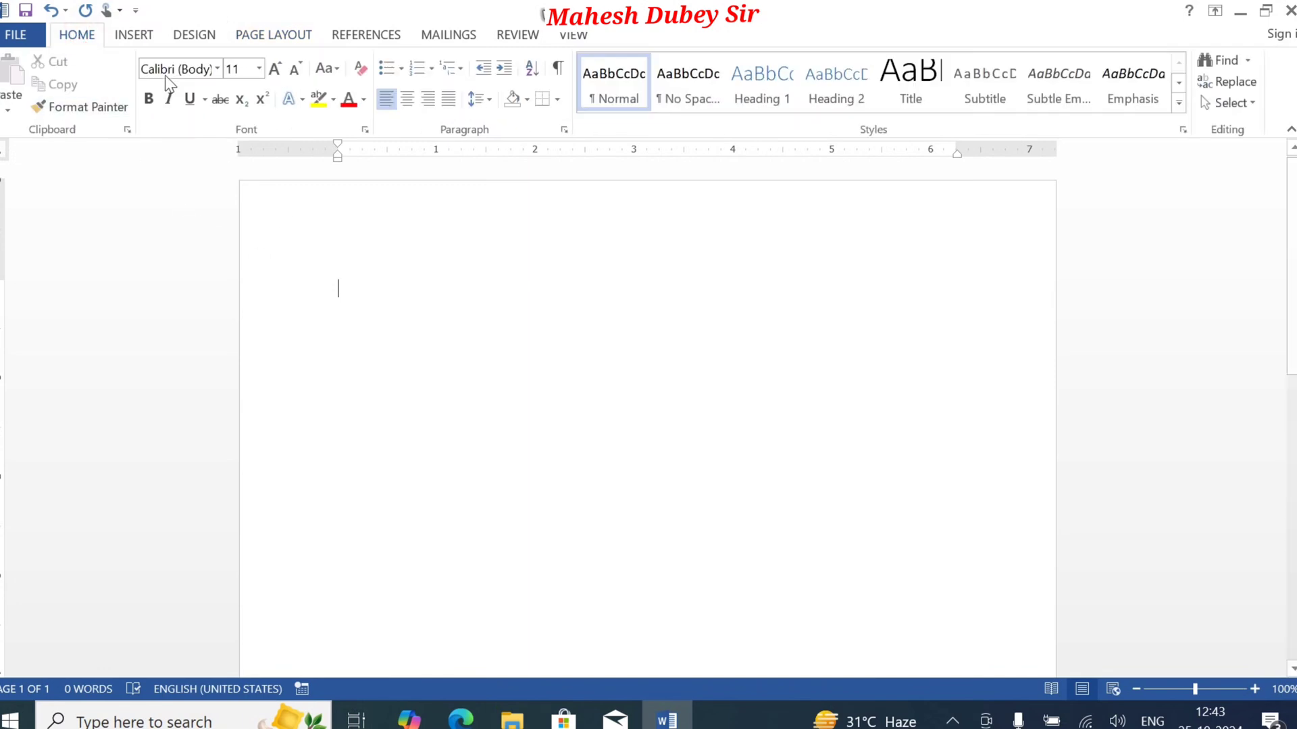
left_click(135, 35)
left_click(246, 102)
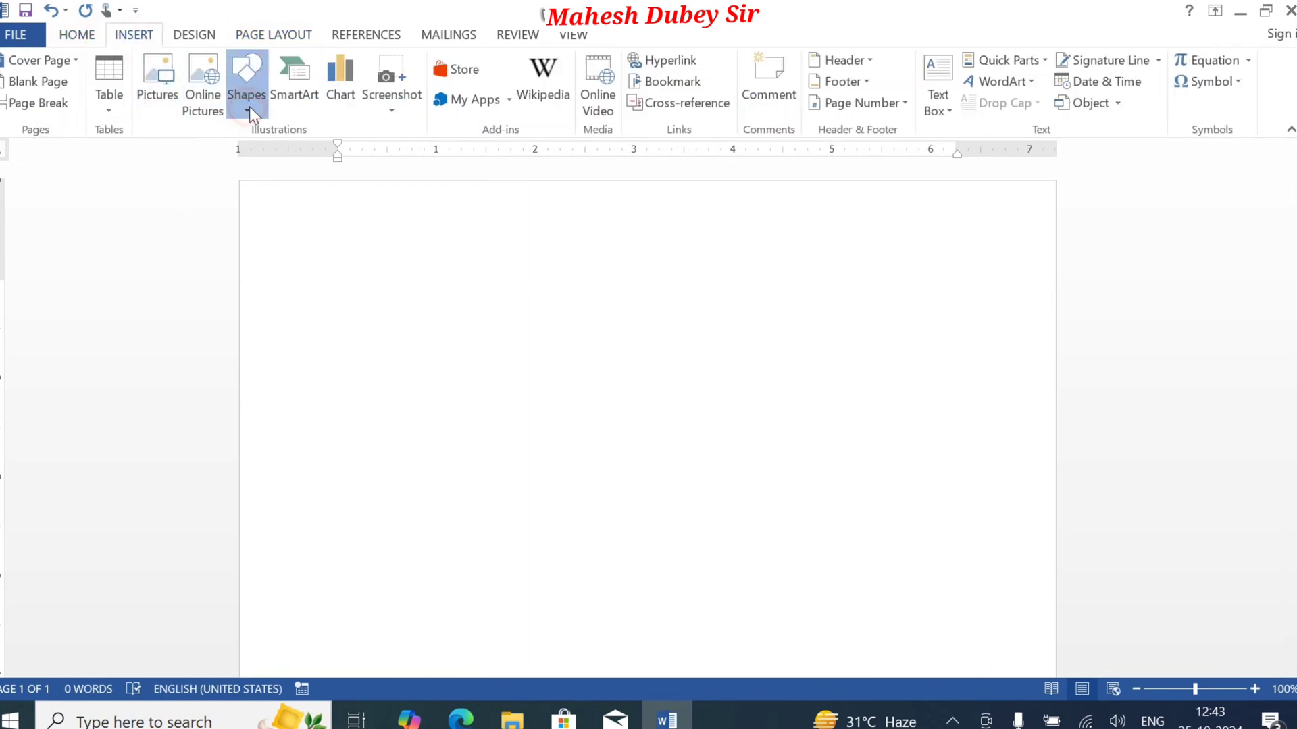
left_click(304, 160)
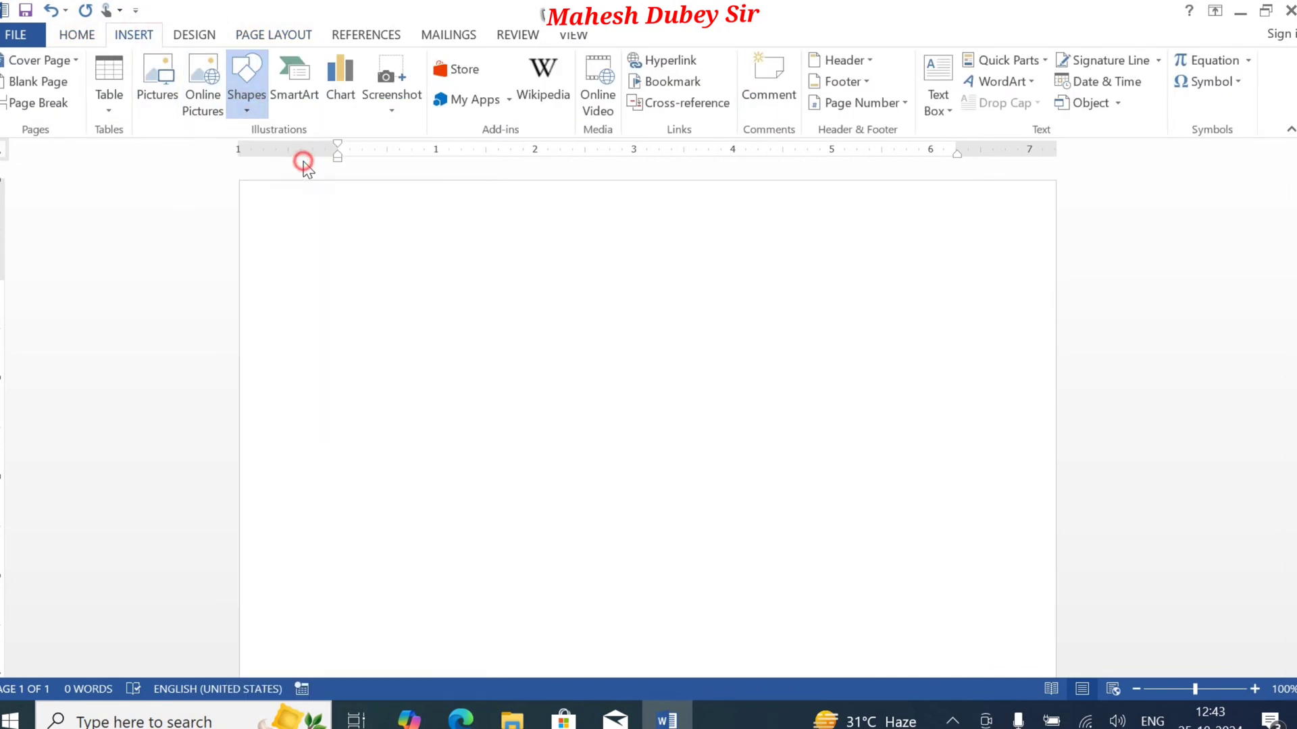
left_click(315, 241)
left_click(478, 369)
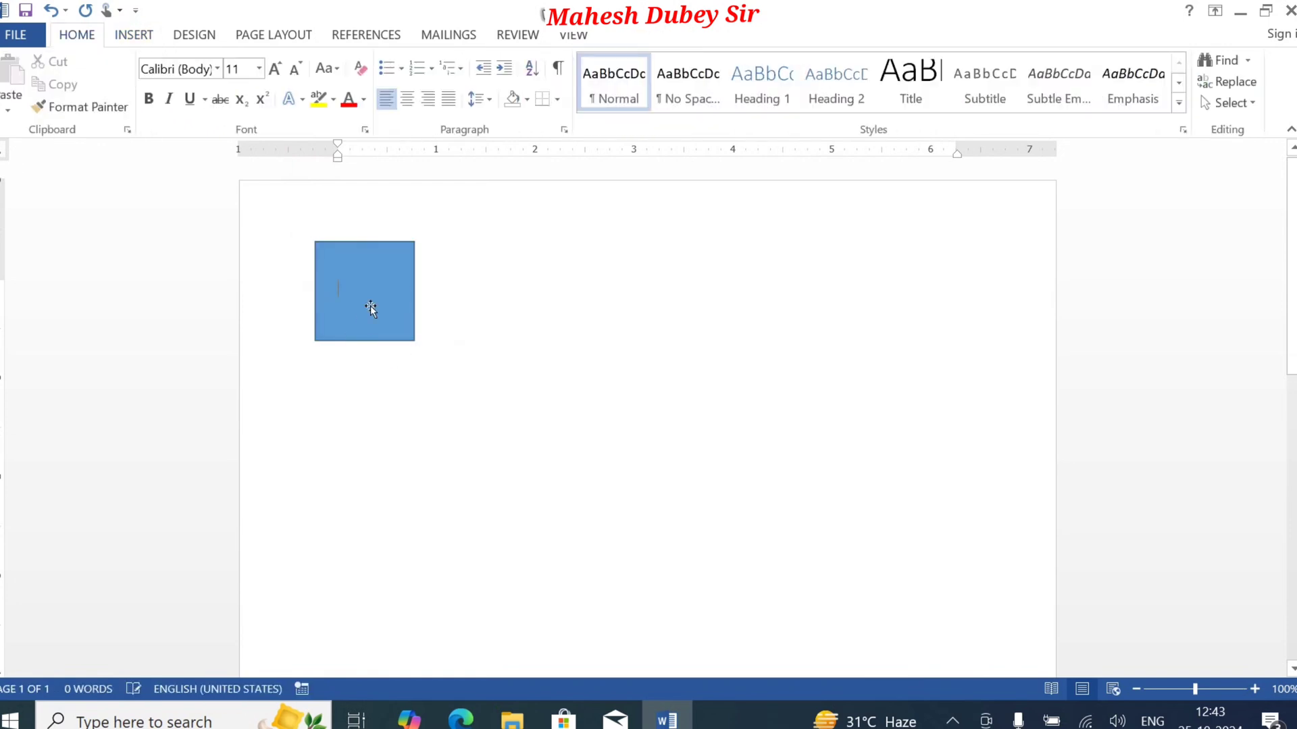
left_click(409, 340)
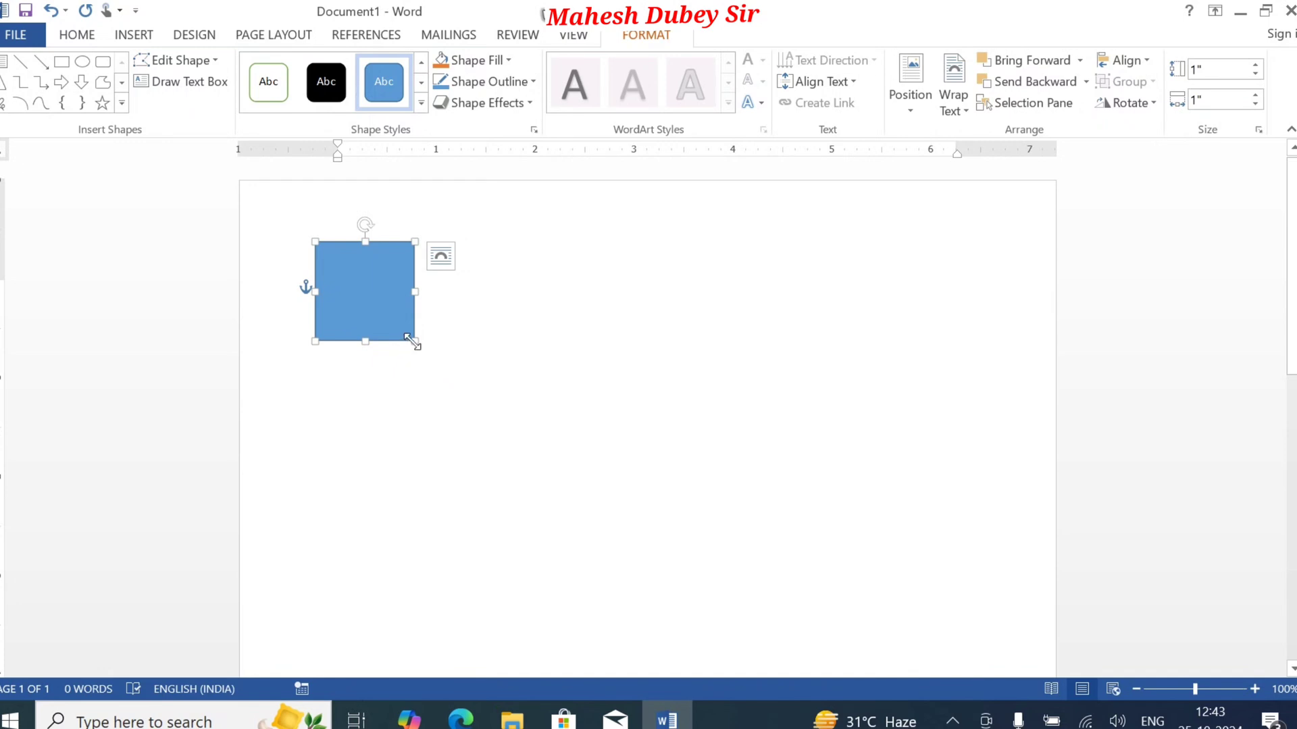
left_click_drag(412, 341, 654, 426)
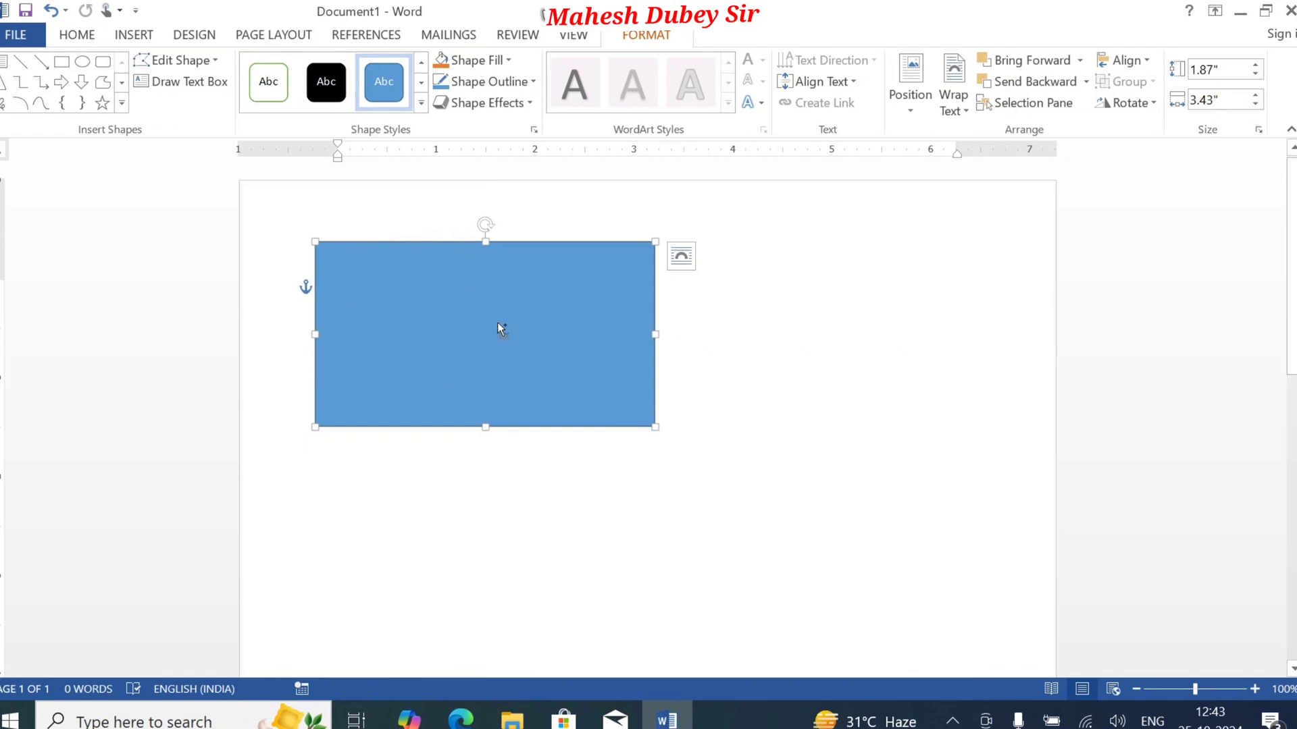
Step: Place a copy of the rectangle beside the original, level with it
left_click_drag(501, 330, 848, 321)
left_click(1035, 254)
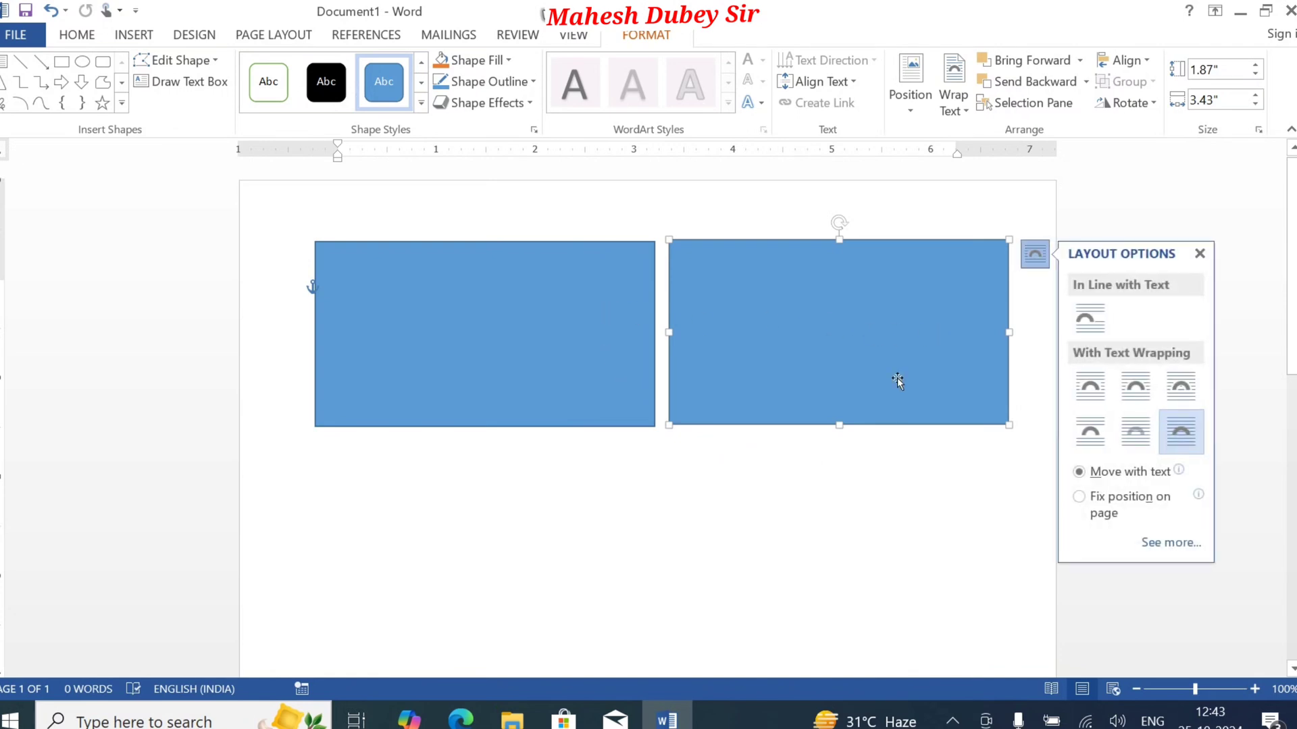
left_click(897, 328)
Step: Delete both rectangles from the page
left_click(512, 361)
key("Delete")
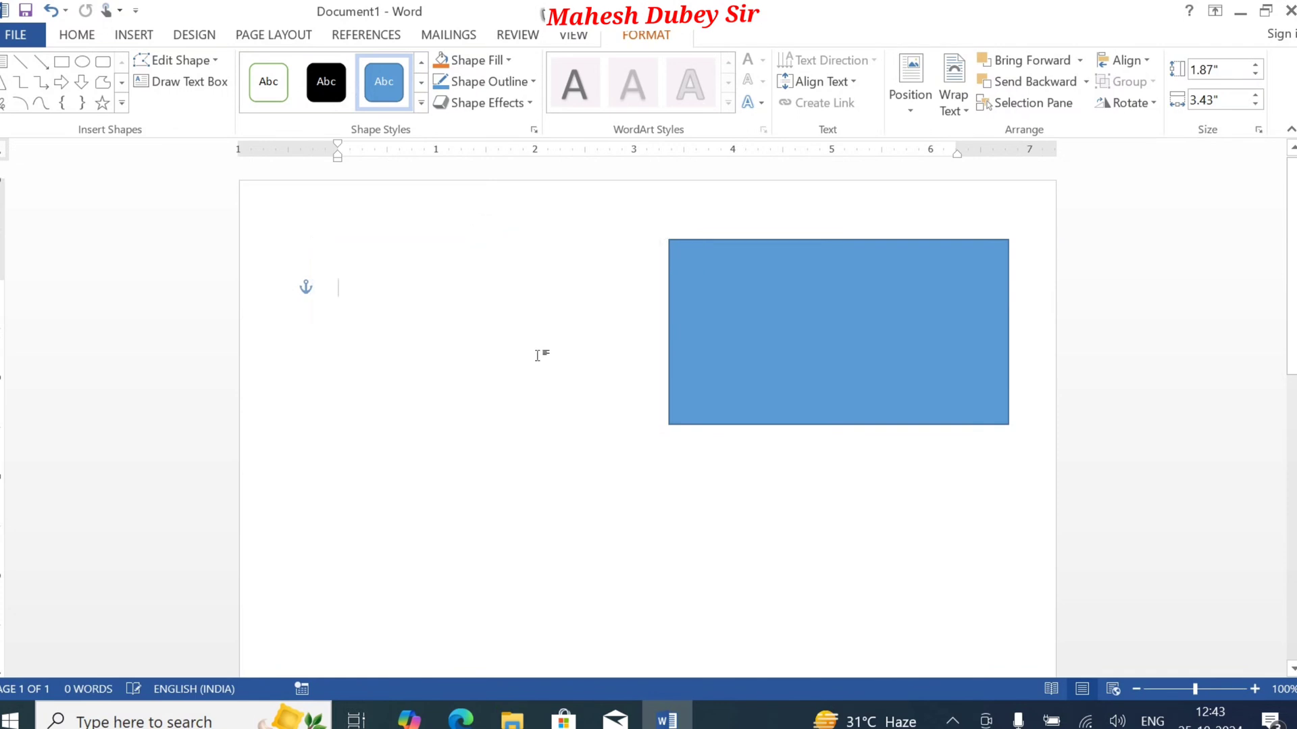
left_click(799, 348)
key("Delete")
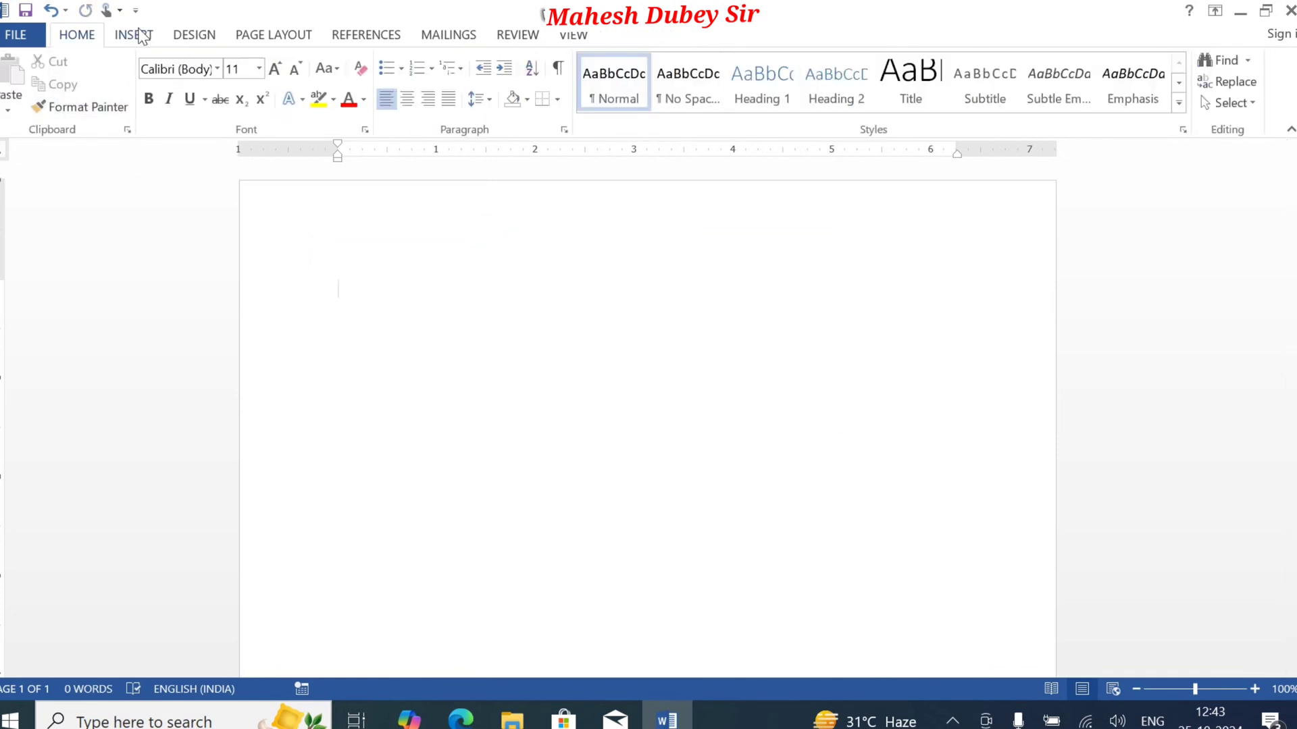
Step: Draw a rectangle about 1.99 inches high and 3.66 inches wide near the page's upper-left corner
left_click(135, 35)
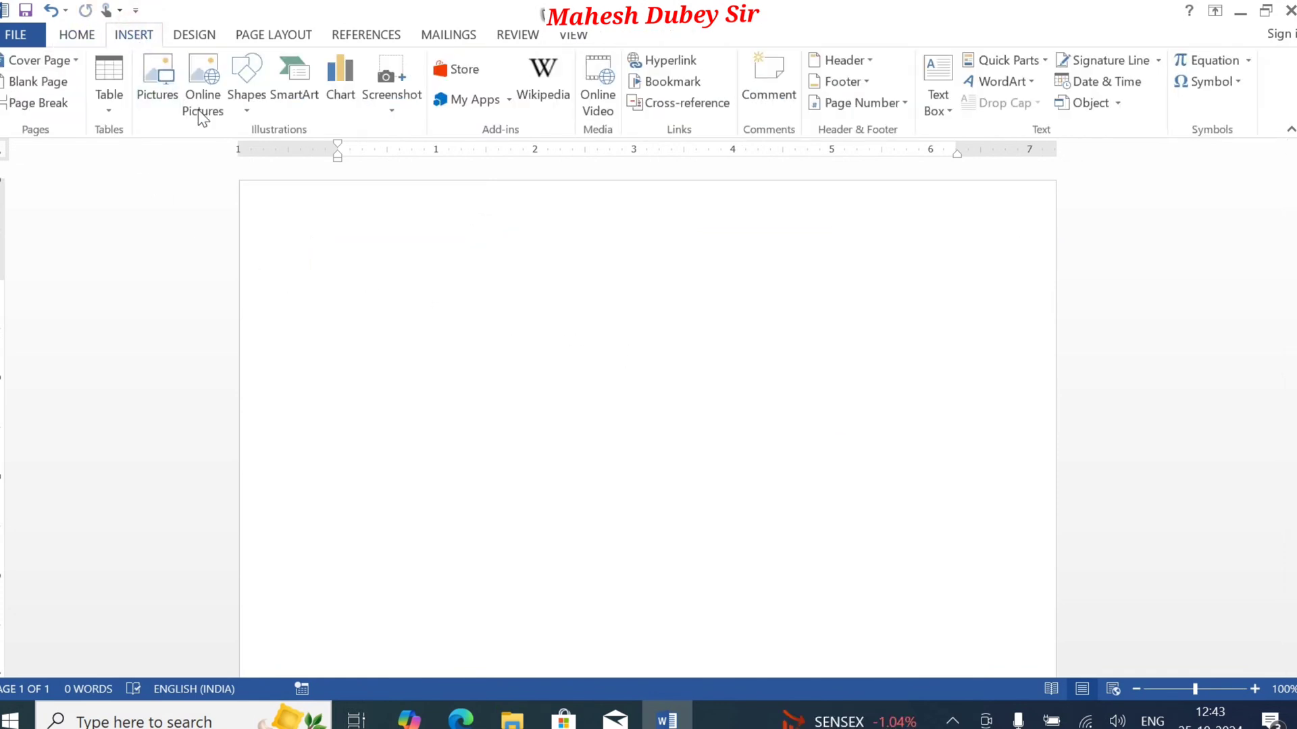
left_click(248, 111)
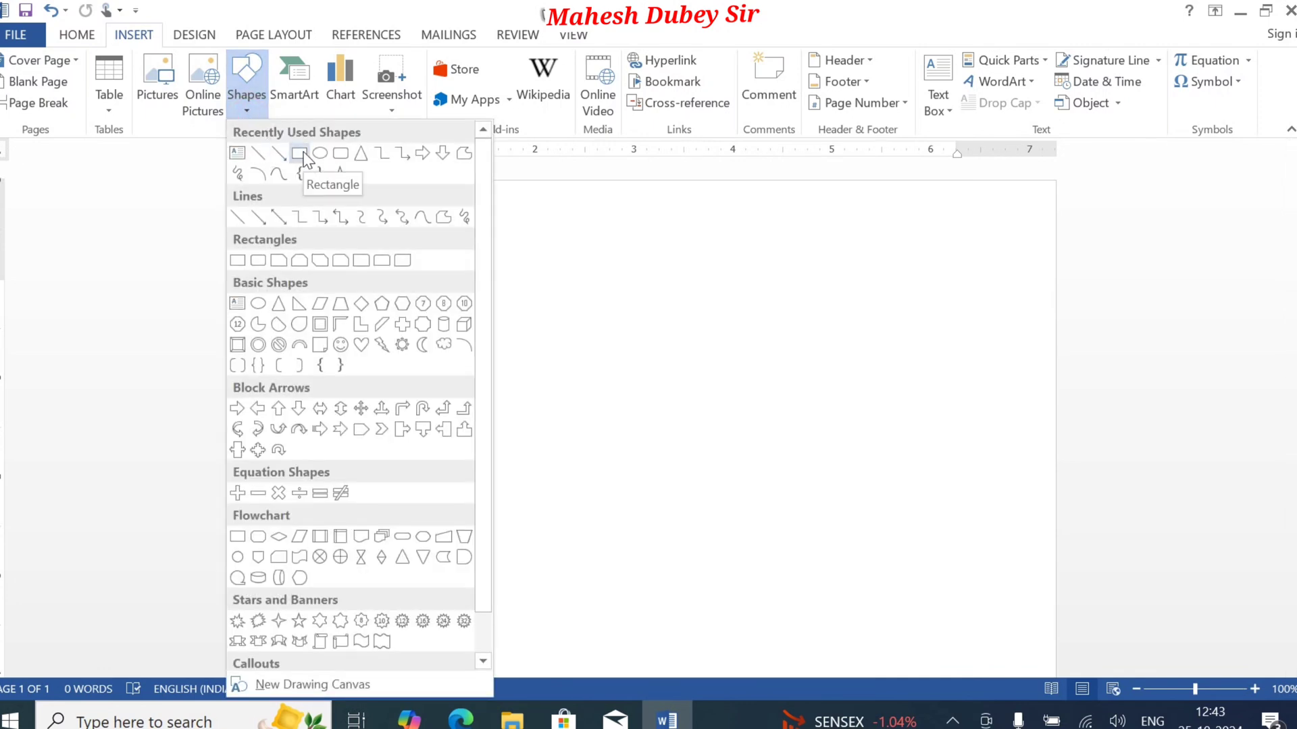
left_click(300, 154)
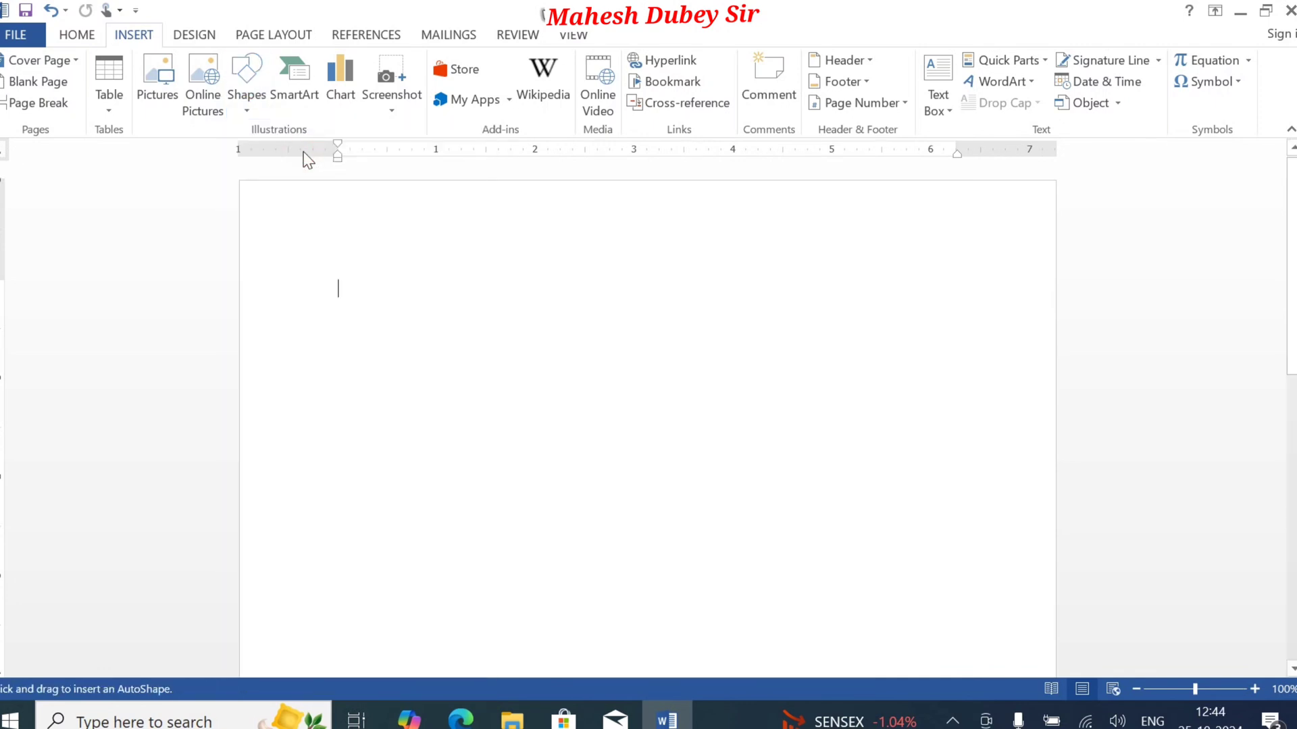
left_click(304, 247)
mouse_move(305, 247)
left_mouse_down()
mouse_move(364, 333)
mouse_move(530, 374)
mouse_move(577, 434)
mouse_move(657, 425)
mouse_move(668, 443)
left_mouse_up()
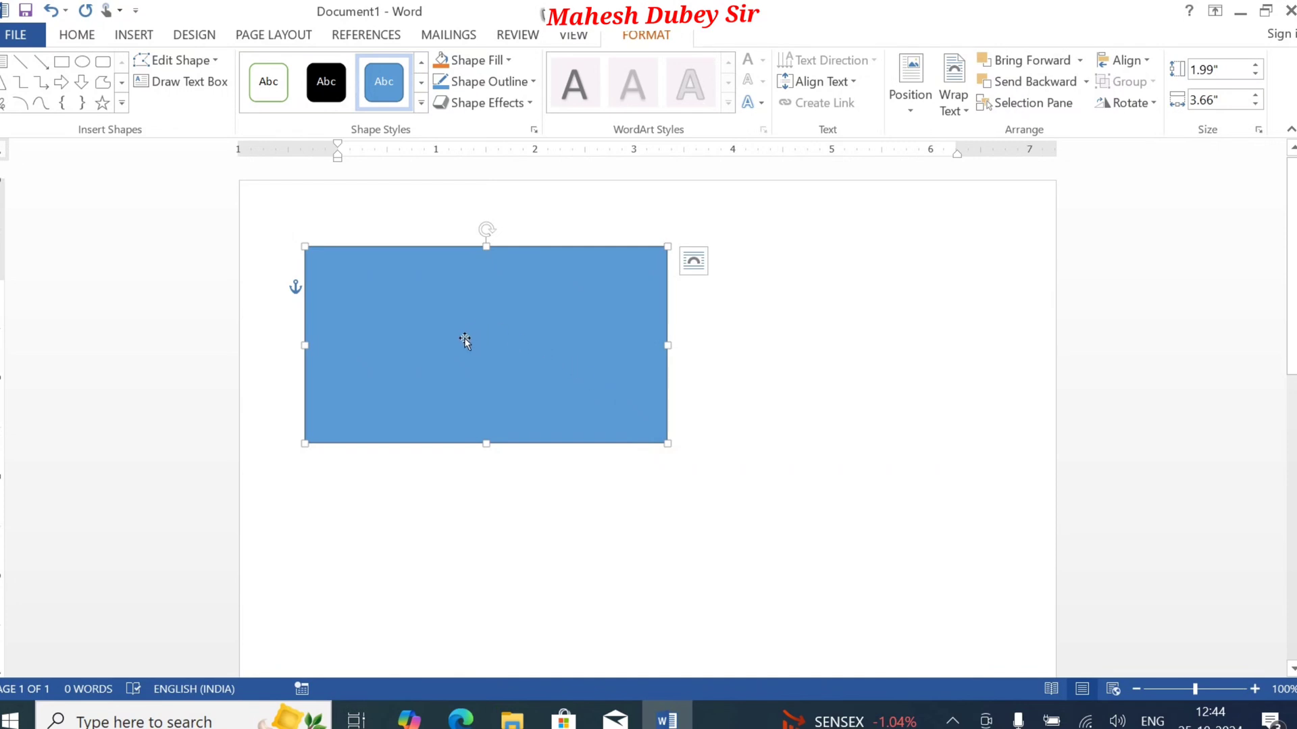
Step: Duplicate the rectangle to the right of the original and delete the copy
left_click(68, 35)
left_click(57, 85)
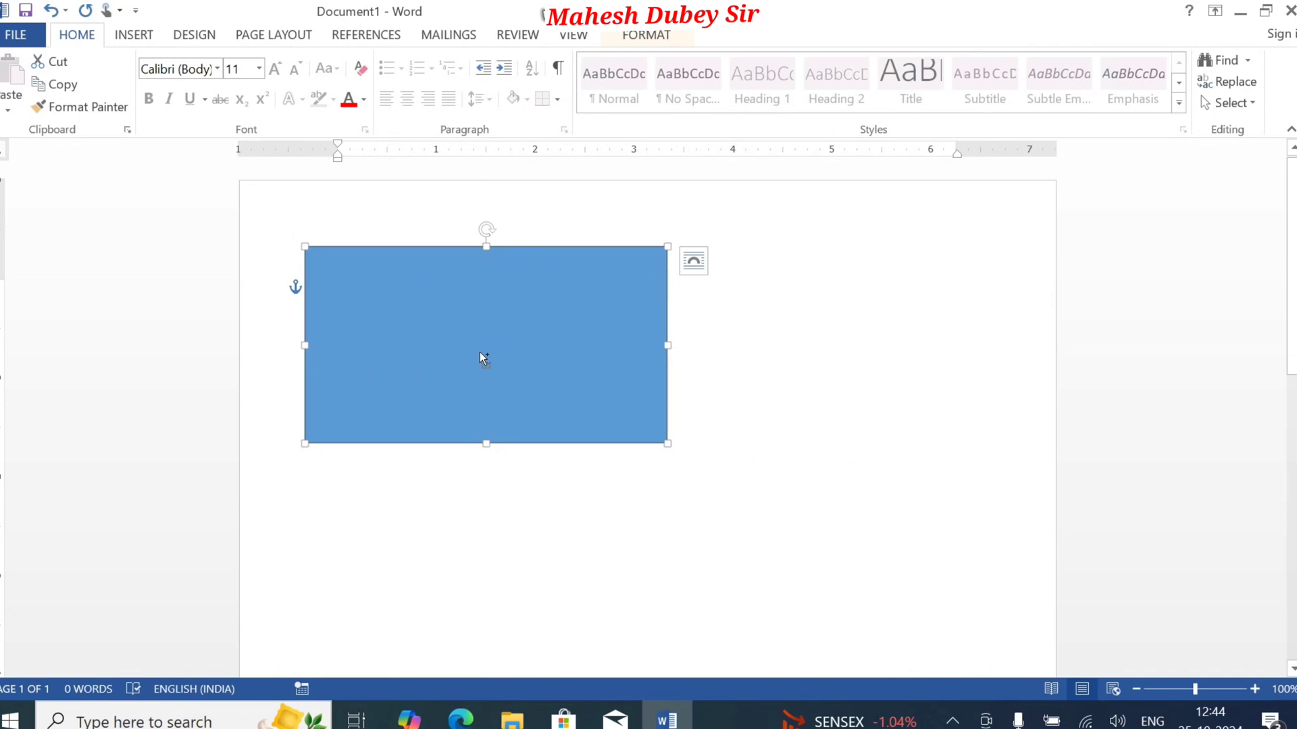
left_click_drag(483, 354, 853, 357)
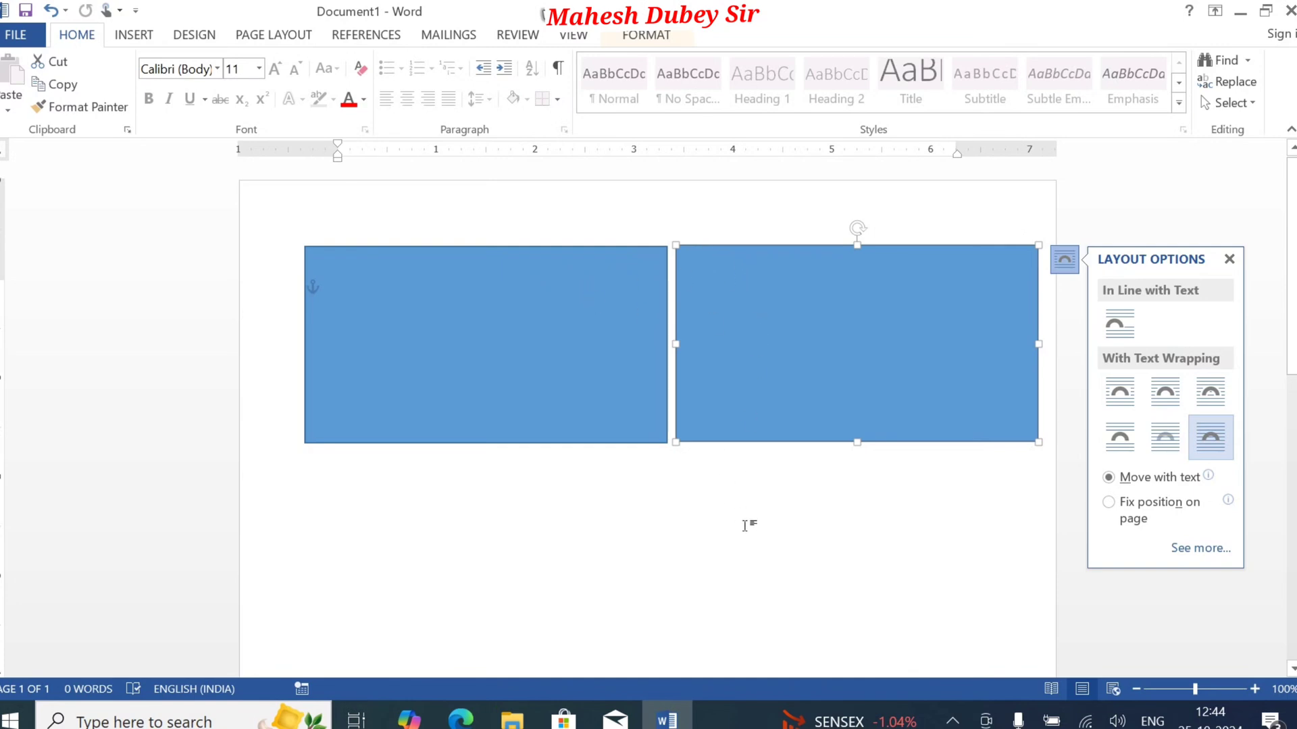
left_click(814, 543)
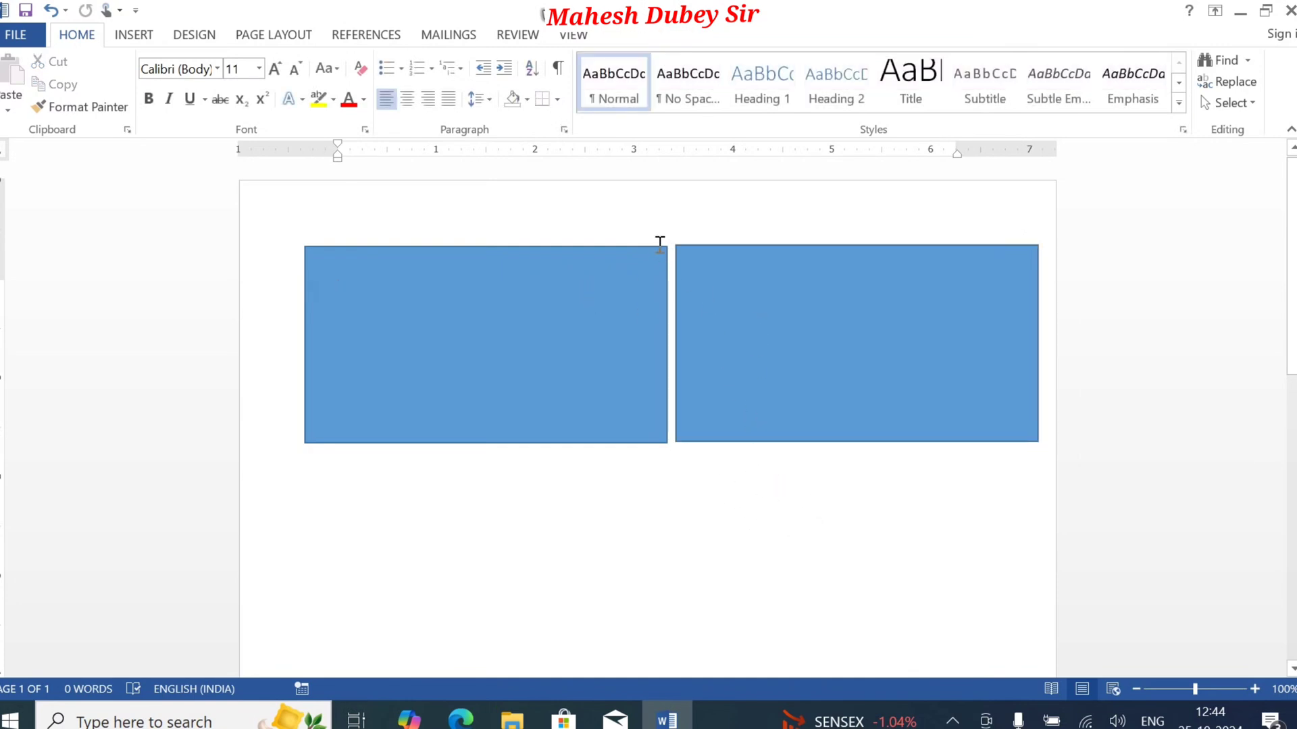
left_click(739, 308)
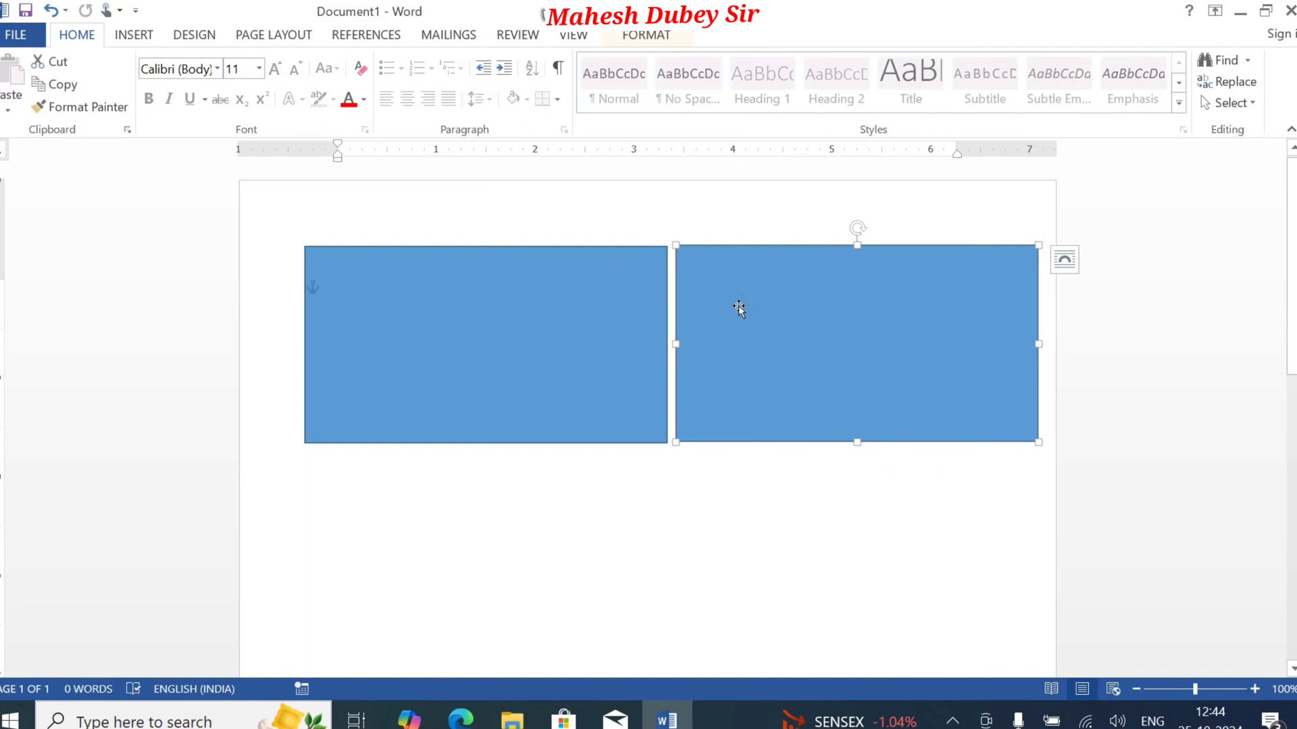
key("Delete")
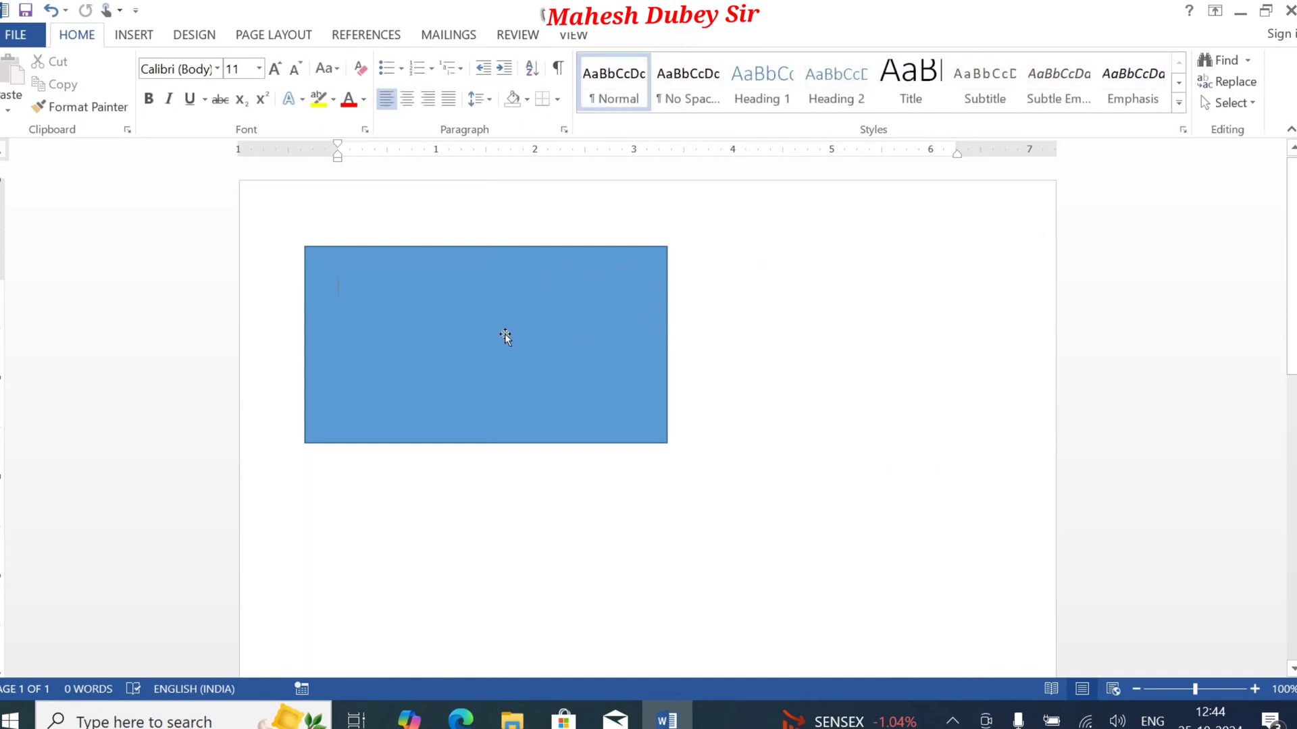
Step: Duplicate the rectangle again, placing the copy just right of the original and aligned with it
left_click(505, 336)
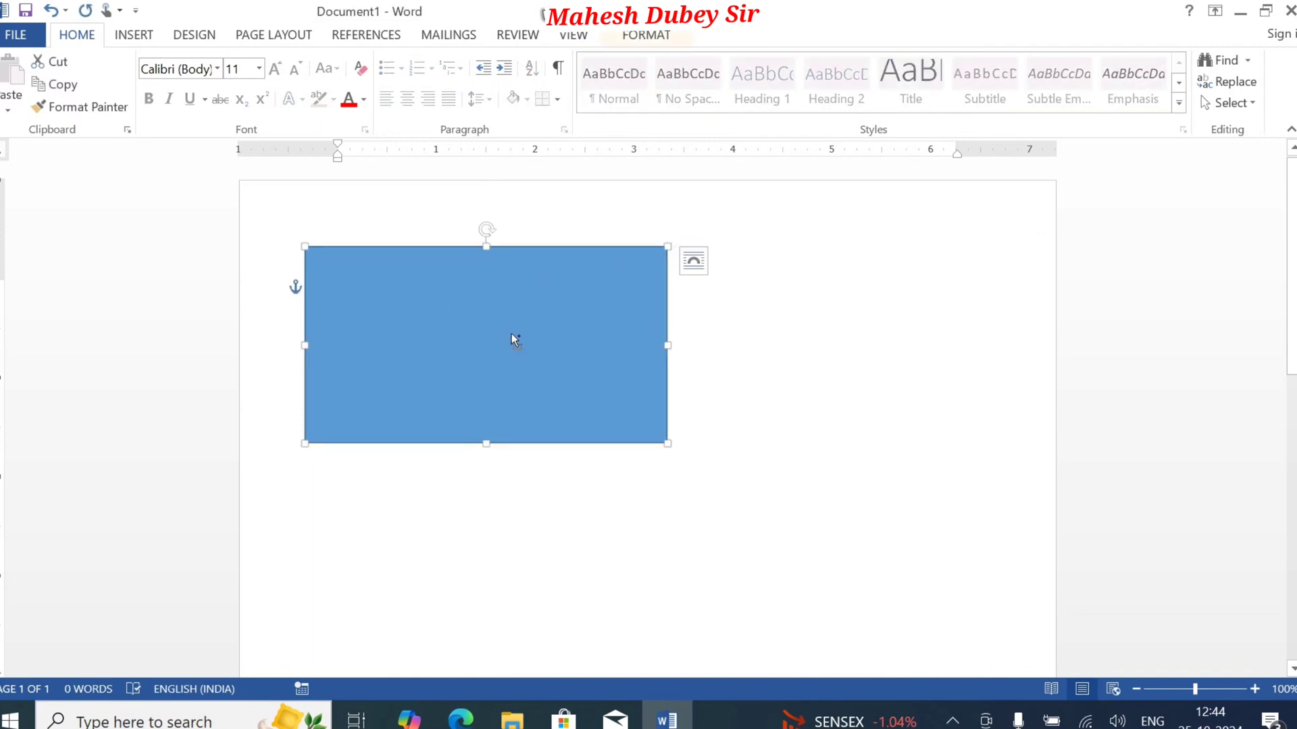
left_click(512, 335, "ctrl")
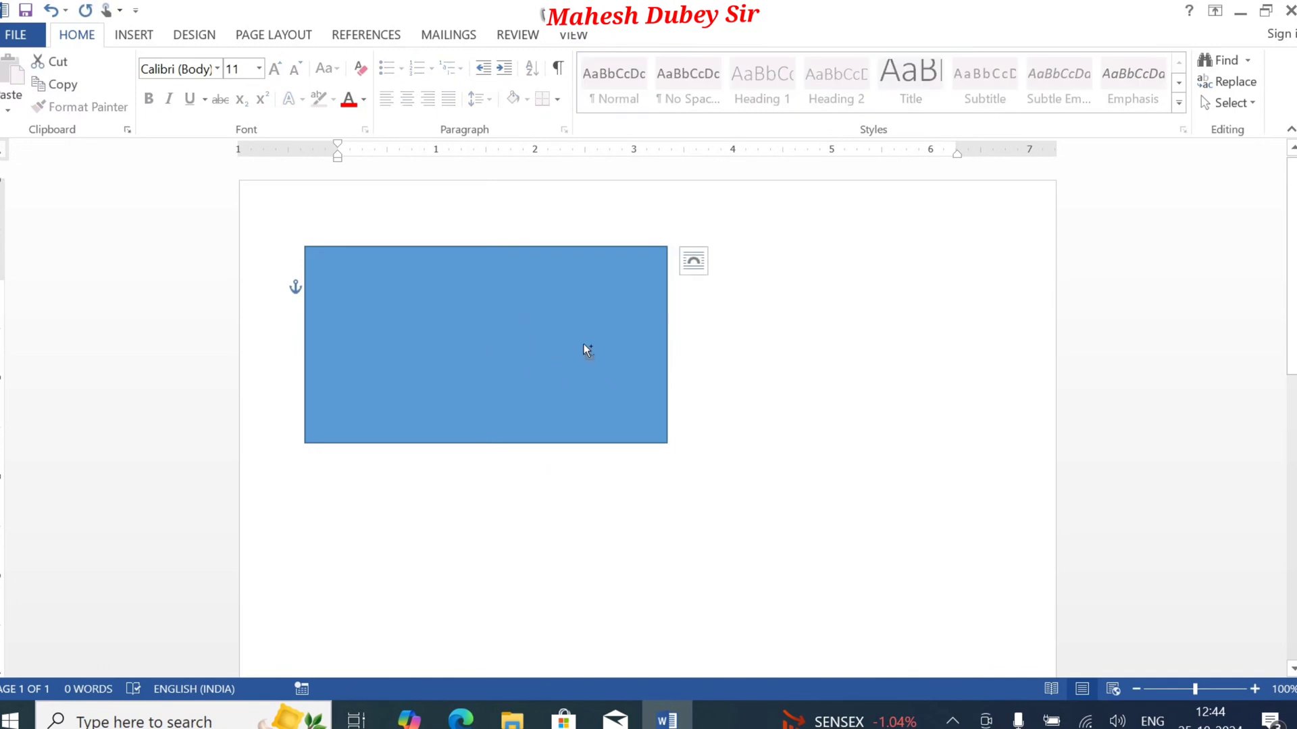
left_click_drag(527, 351, 897, 380)
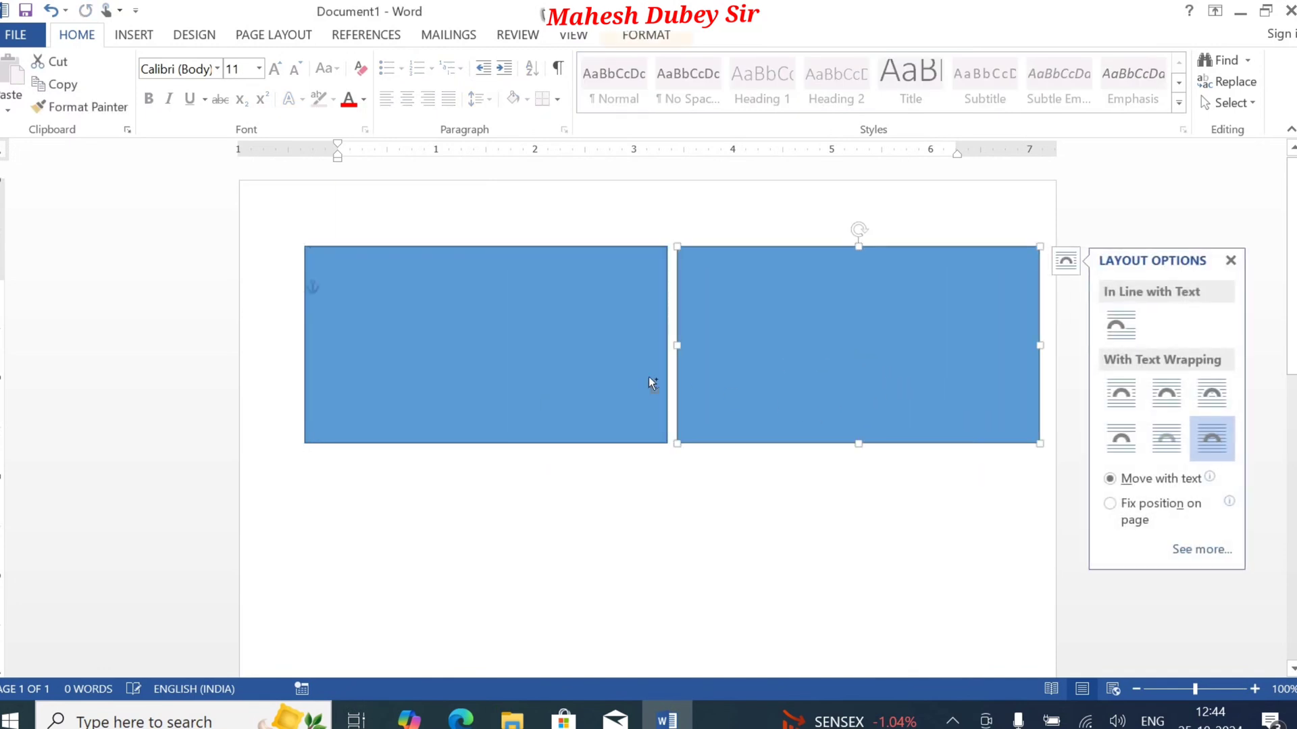
Step: Nudge the original rectangle slightly to the left in small increments, closer to the page edge
left_click(507, 361)
key("Left")
key("Left")
key("Left")
key("Left")
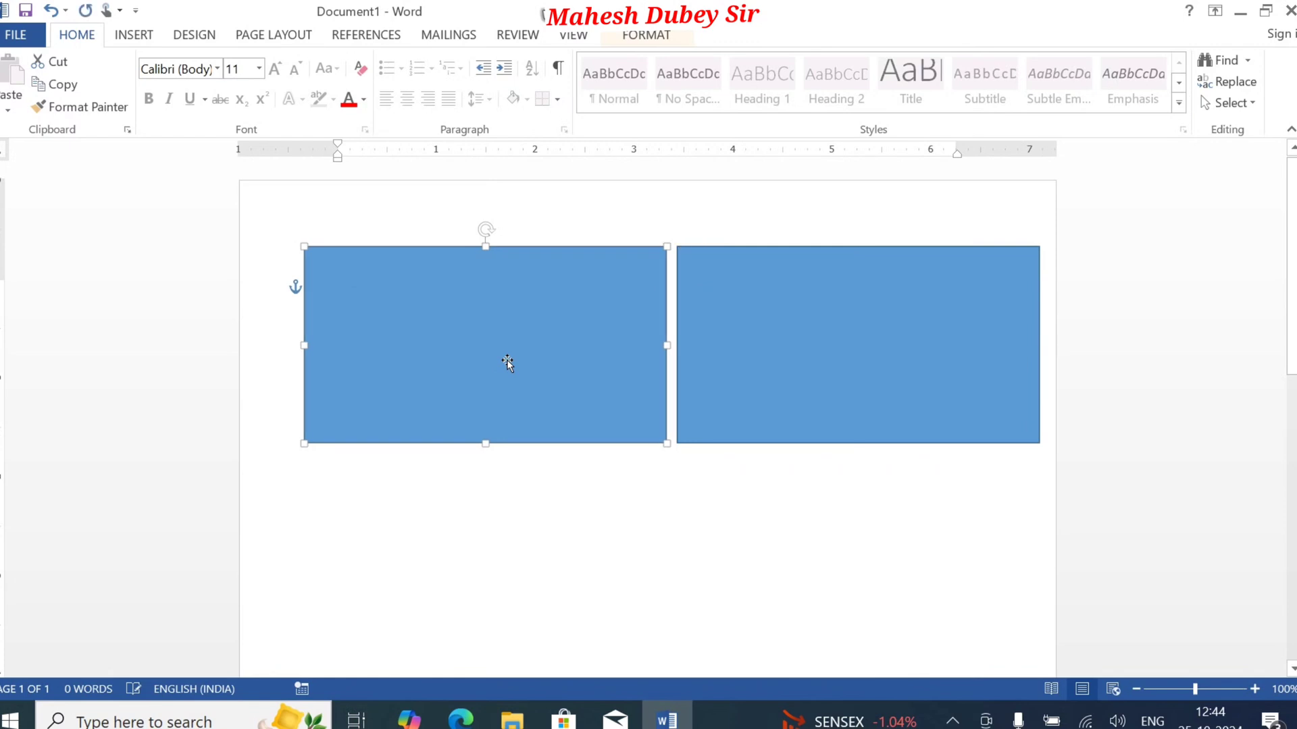
key("Left")
key("Left")
key("Left")
key("Left")
key("Left")
key("Left")
key("Left")
key("Left")
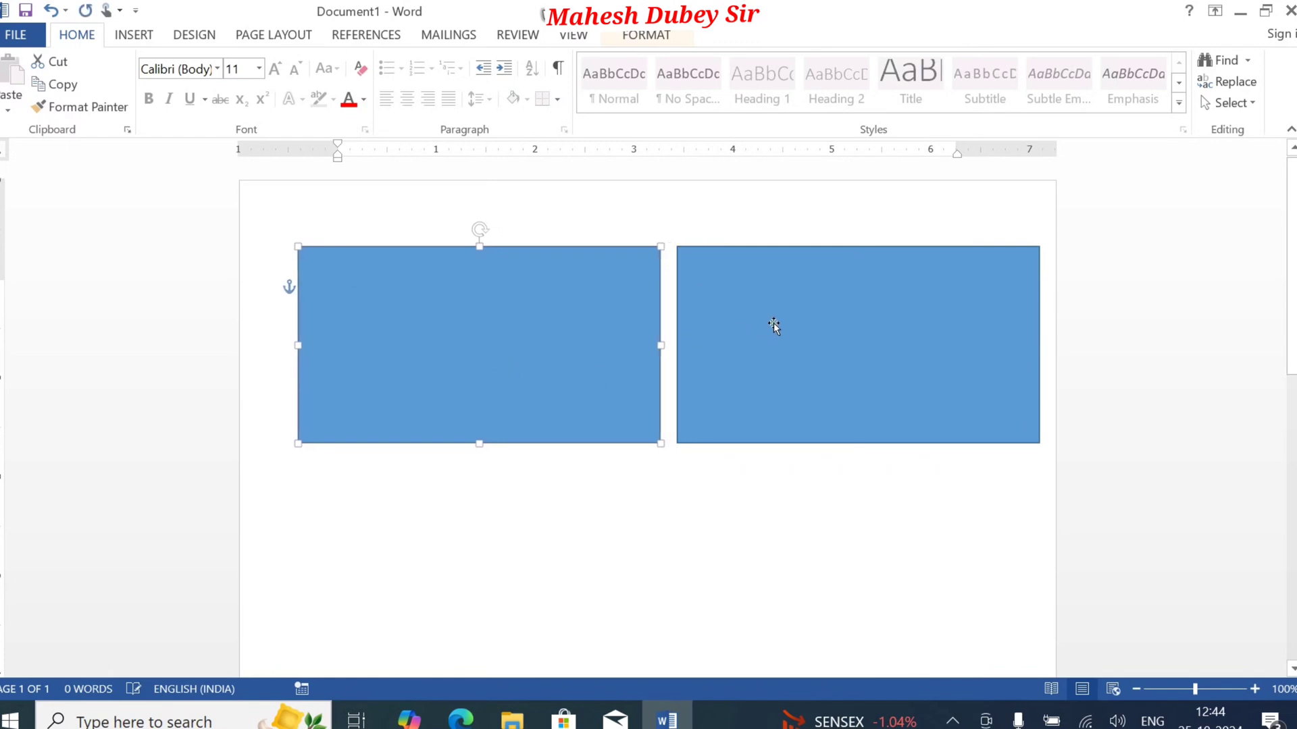
key("Left")
key("Left")
key("Left")
key("Left")
key("Left")
key("Left")
key("Left")
key("Left")
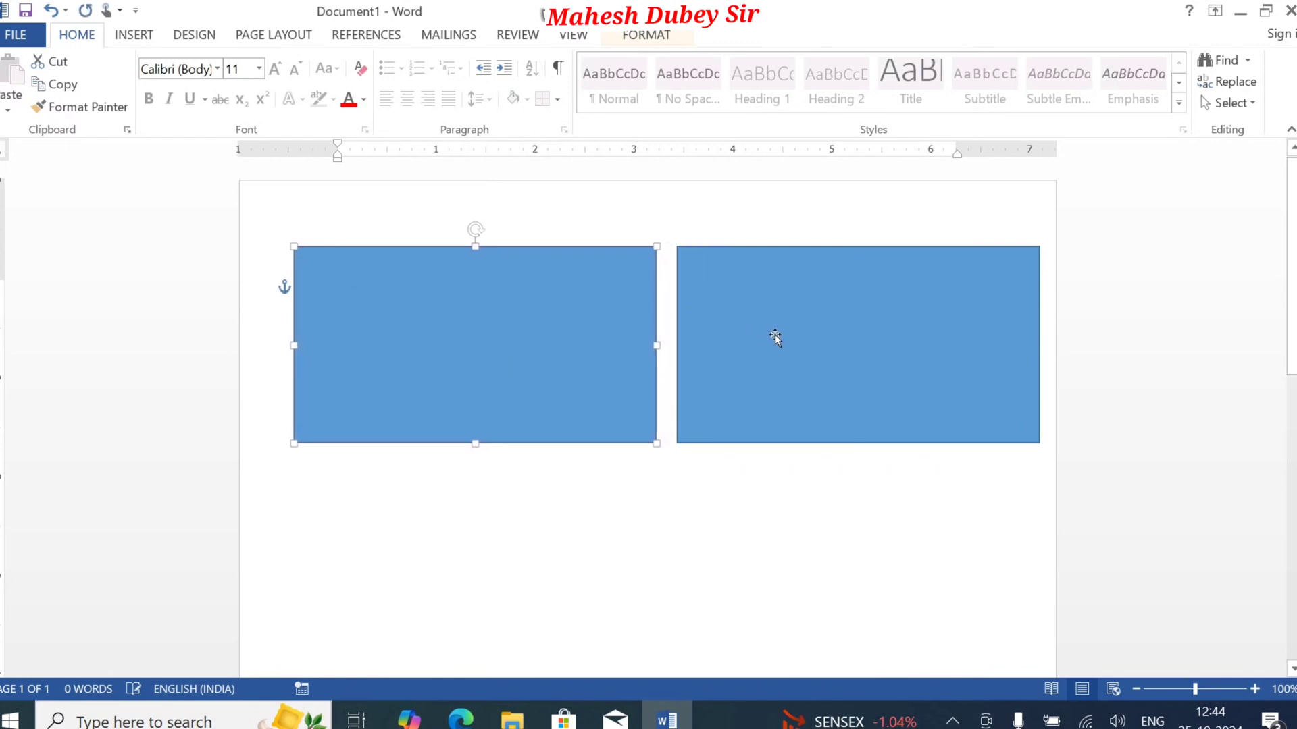
key("Left")
key("Left")
key("Left")
Step: Nudge the right-hand copy slightly to the left and delete it
left_click(844, 342)
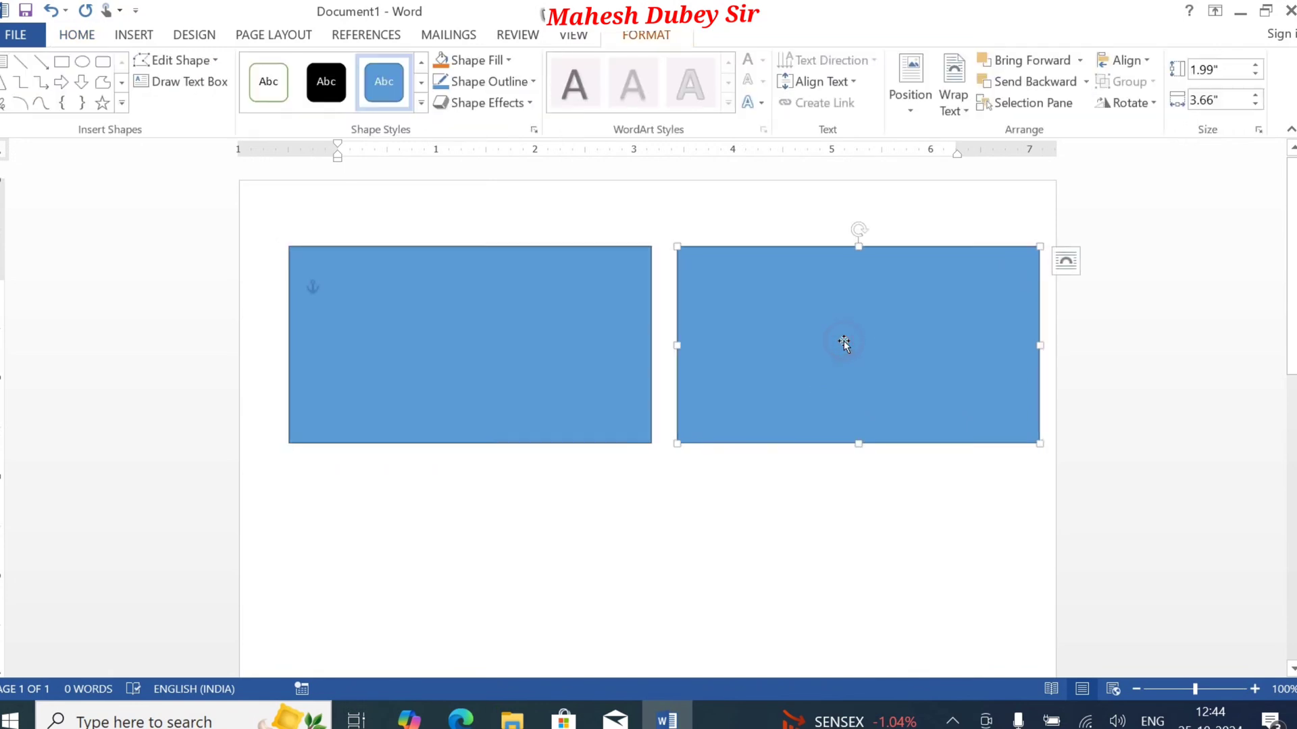
key("Left")
key("Left")
key("Left")
key("Left")
key("Left")
key("Left")
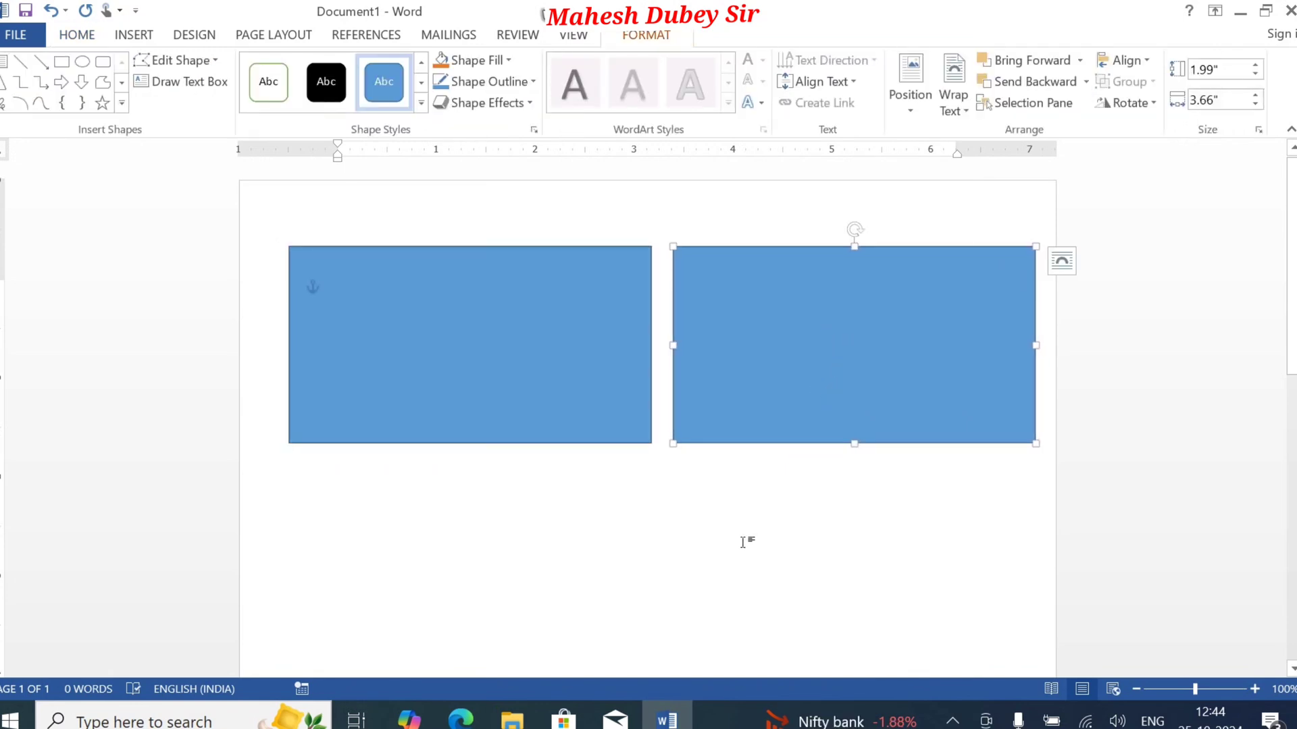
key("Delete")
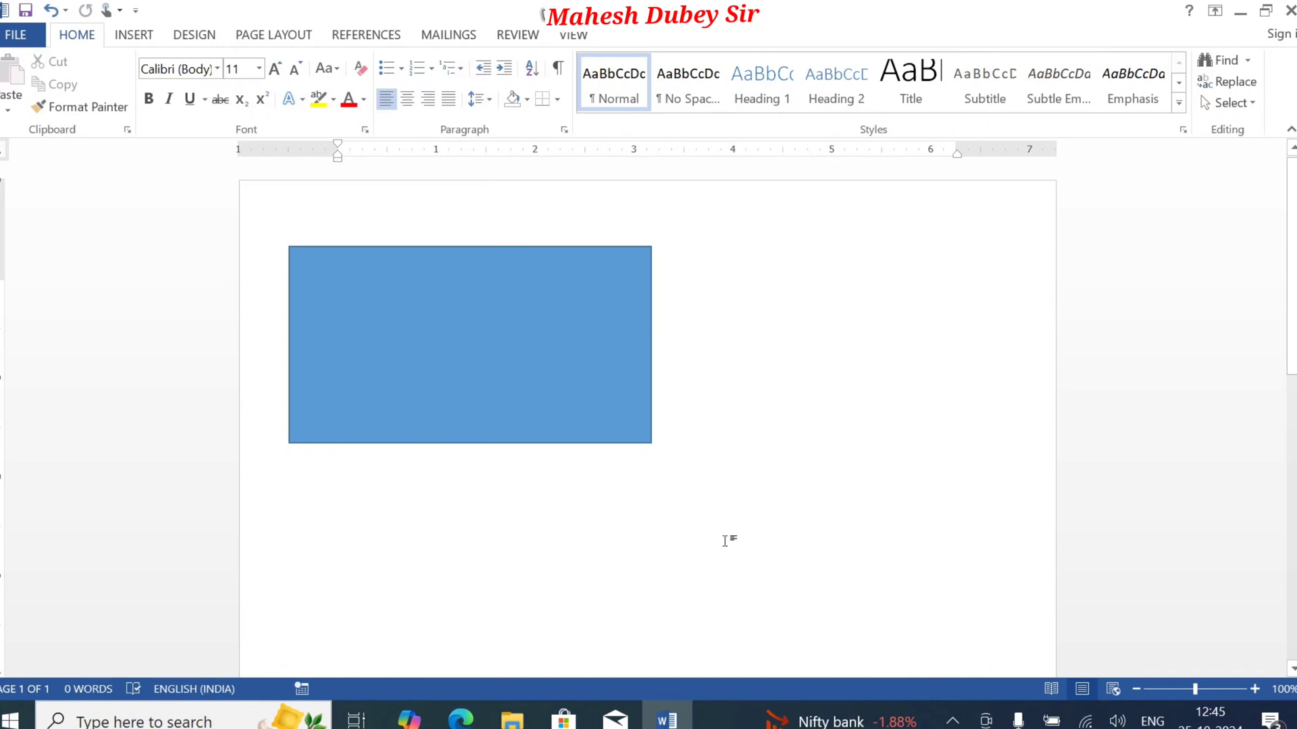
Step: Remove the fill from the rectangle, keeping only its outline
left_click(533, 350)
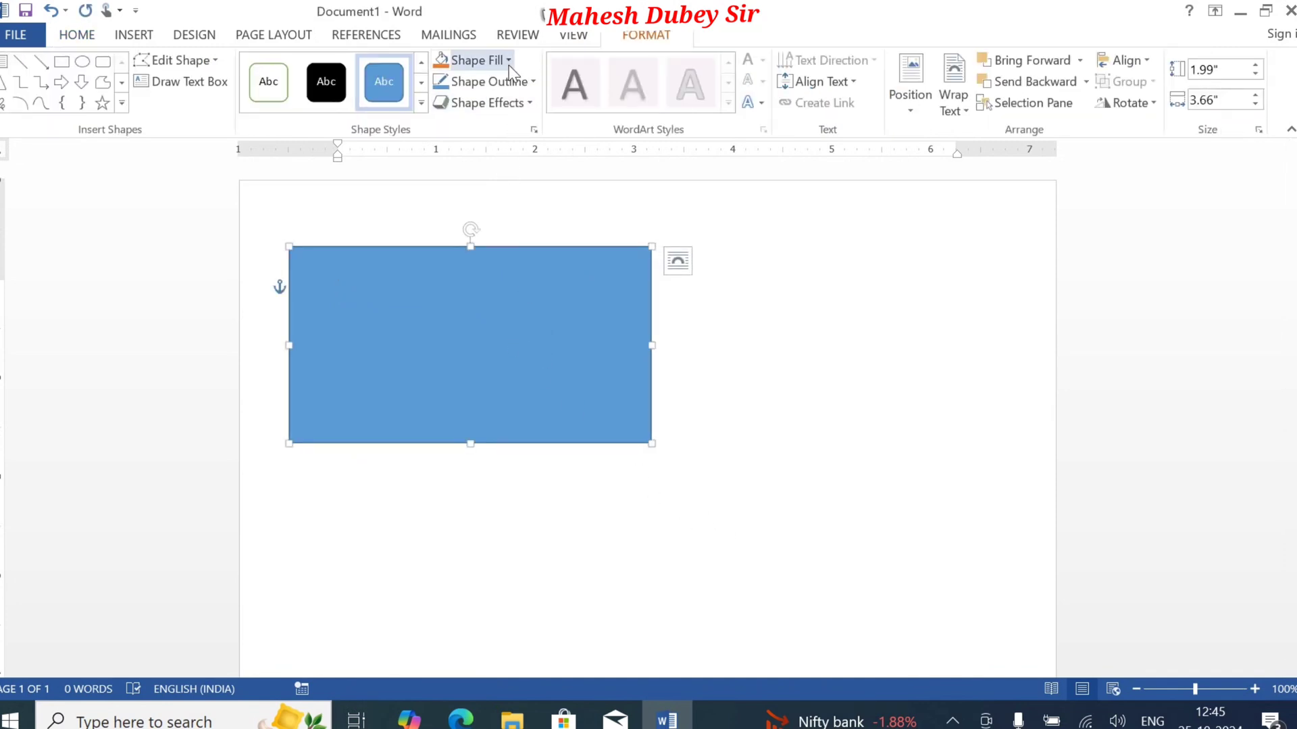
left_click(509, 64)
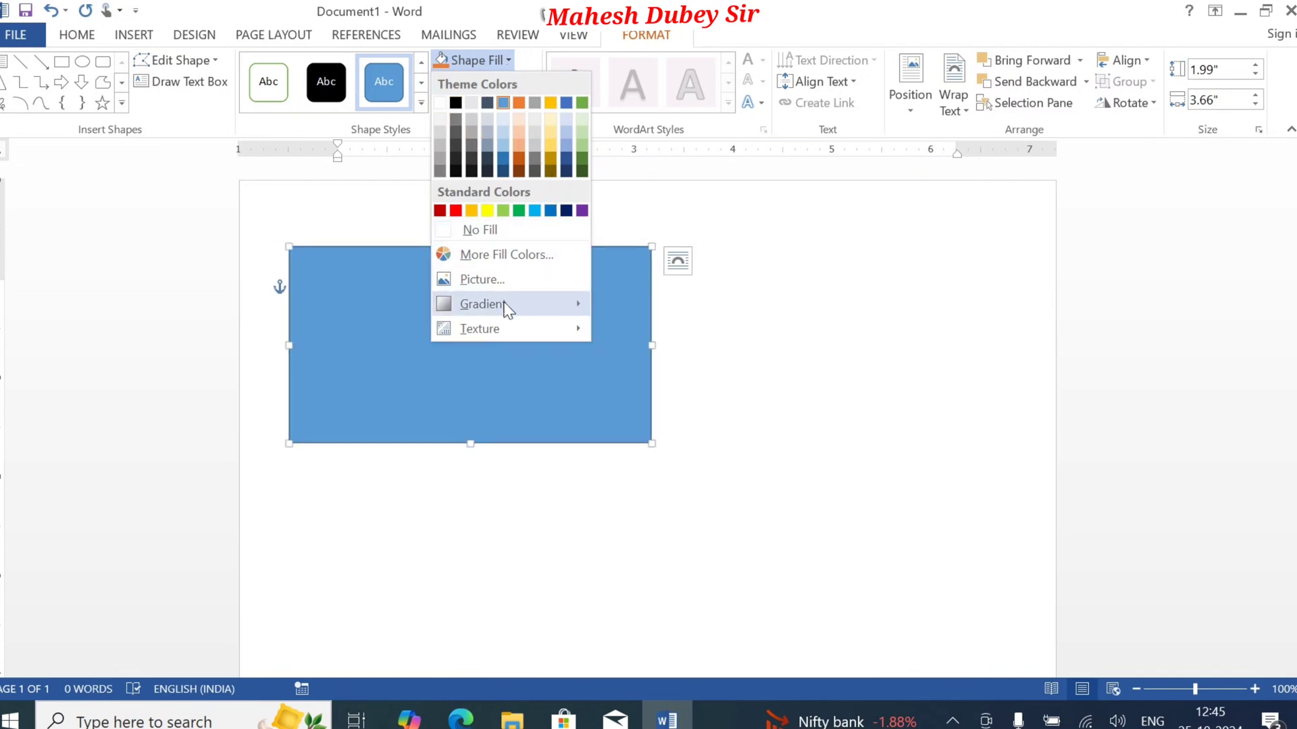
mouse_move(507, 309)
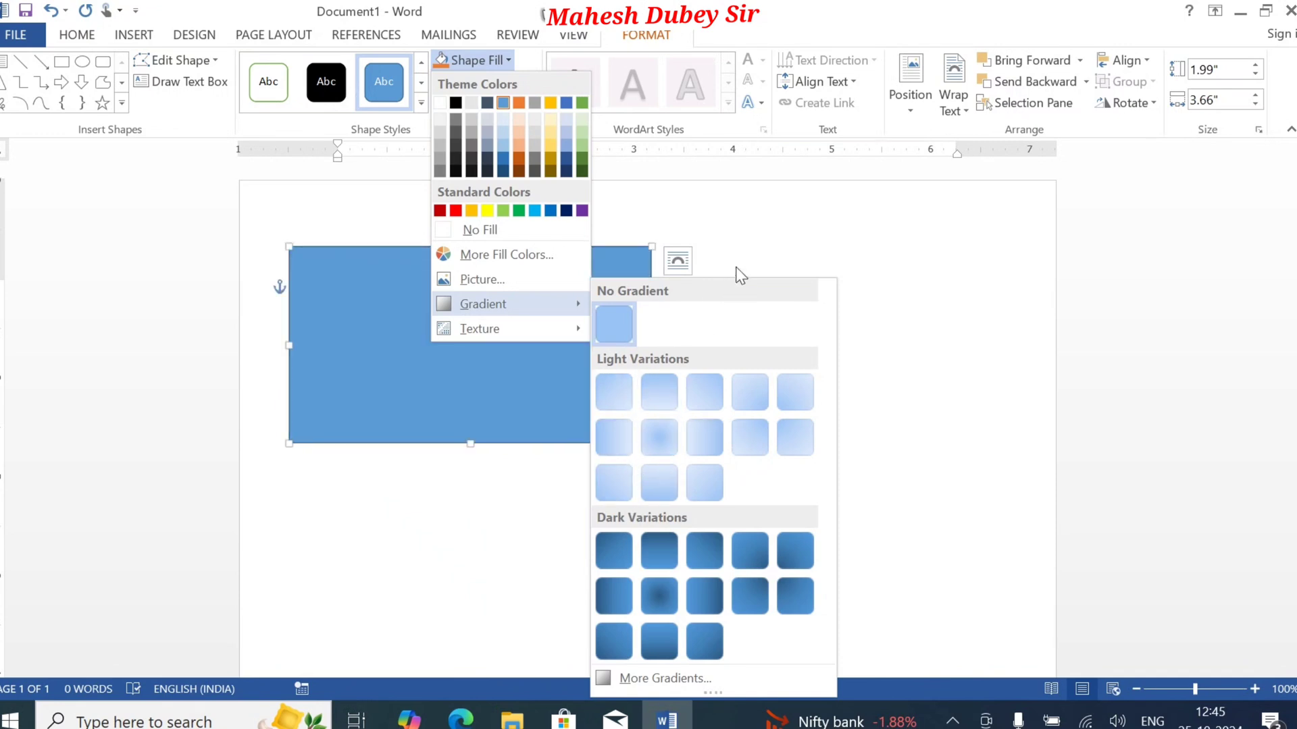
left_click(503, 228)
left_click(774, 283)
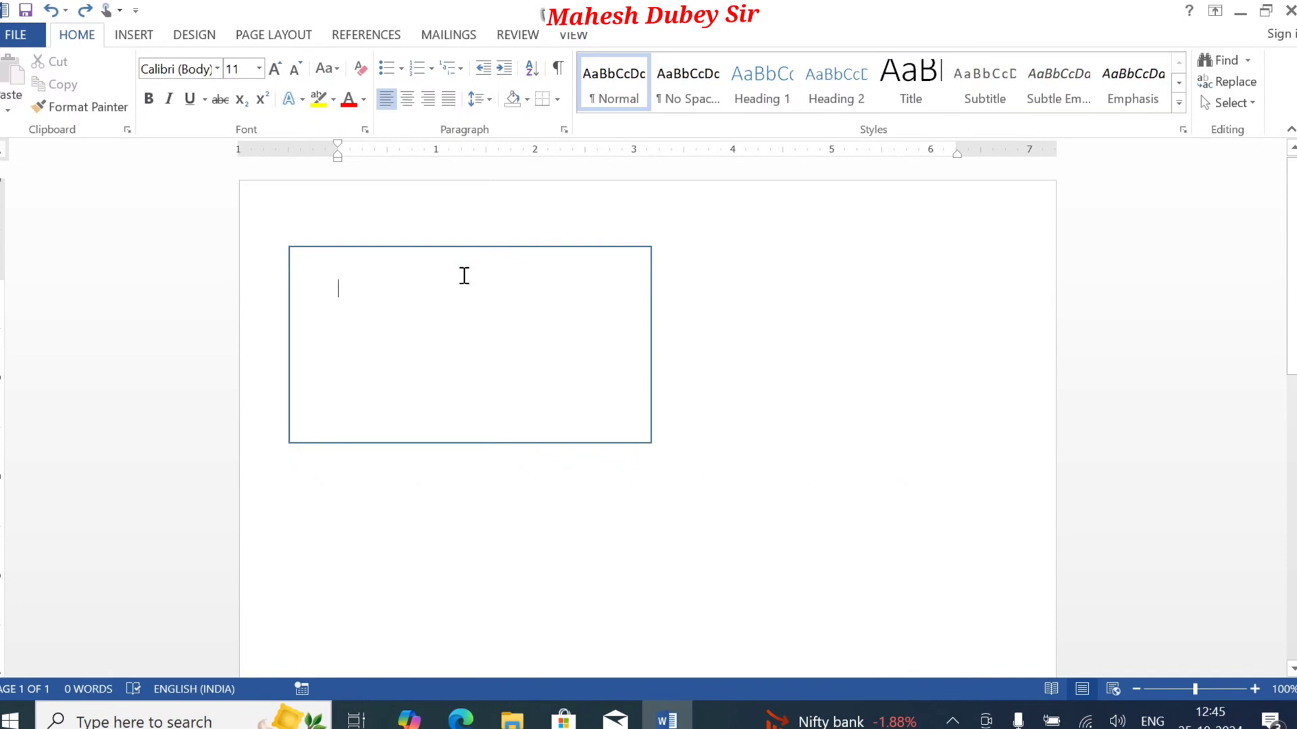
Step: Insert a 1" by 1" right triangle inside the outlined rectangle, near its left edge
left_click(129, 39)
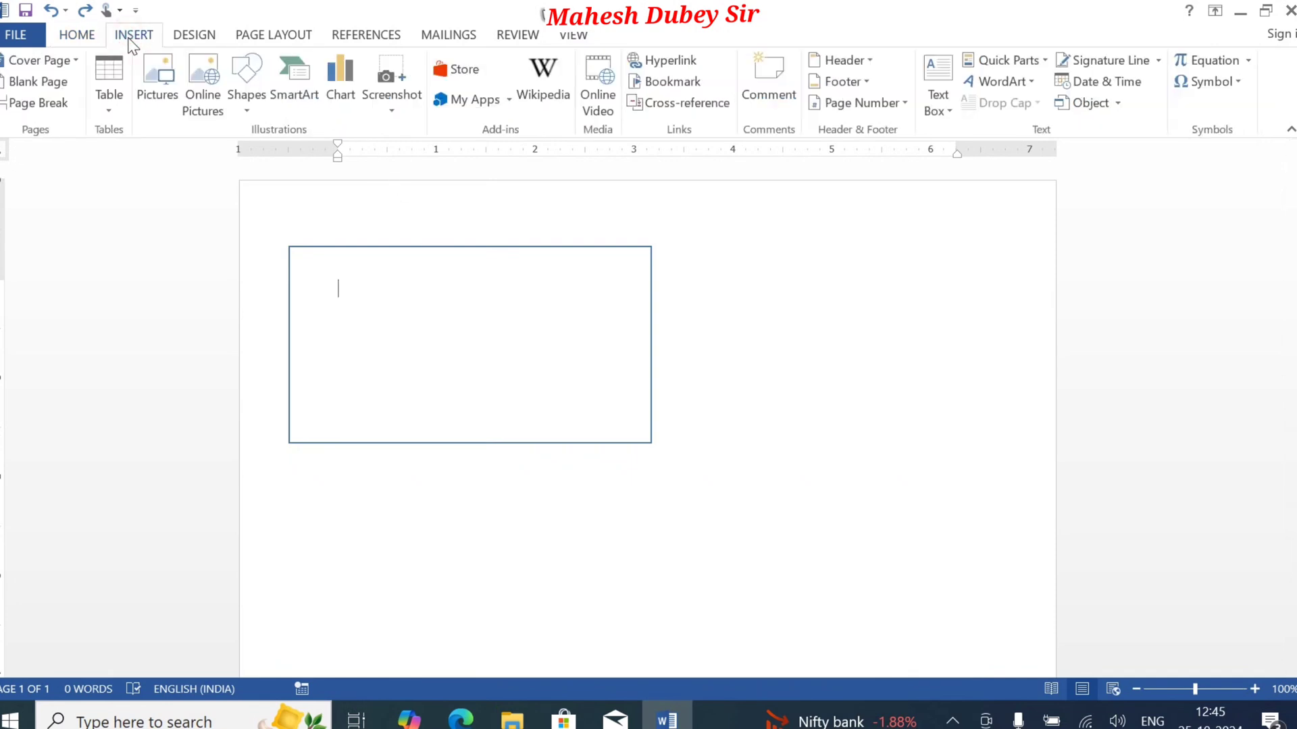
left_click(245, 103)
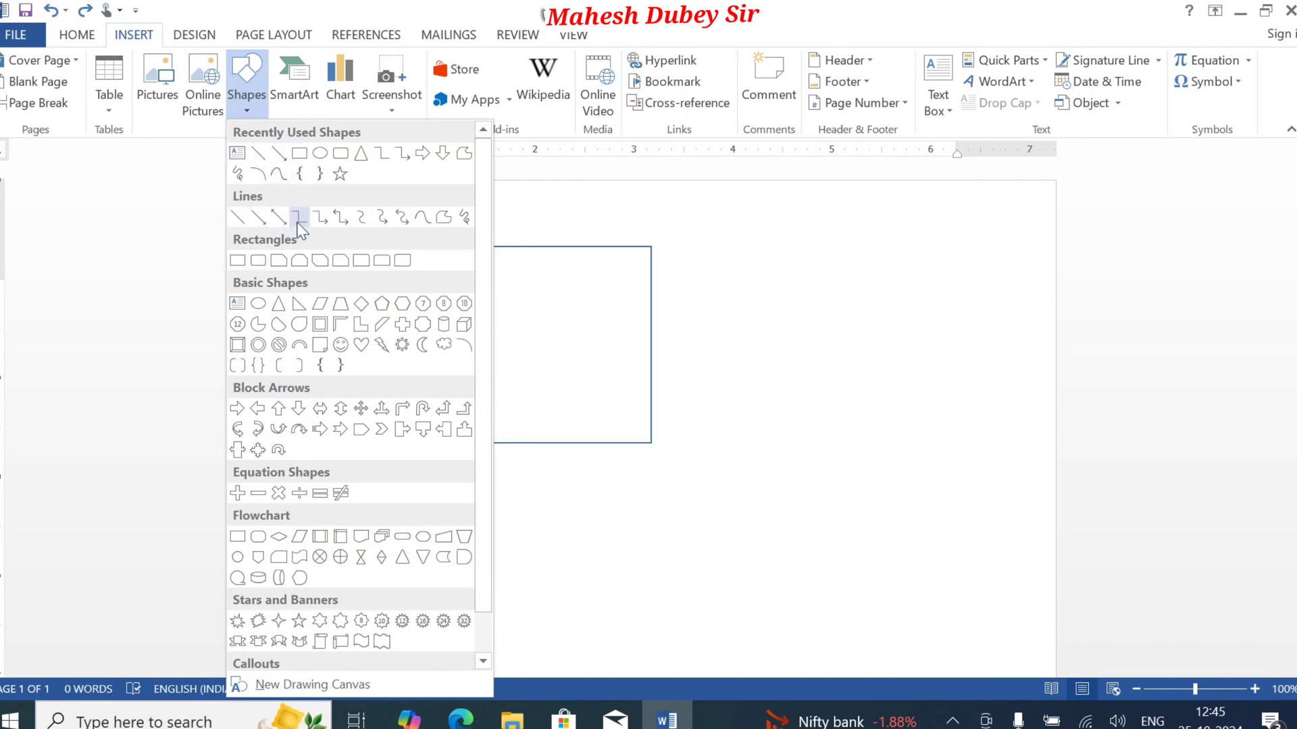
left_click(299, 303)
left_click(300, 305)
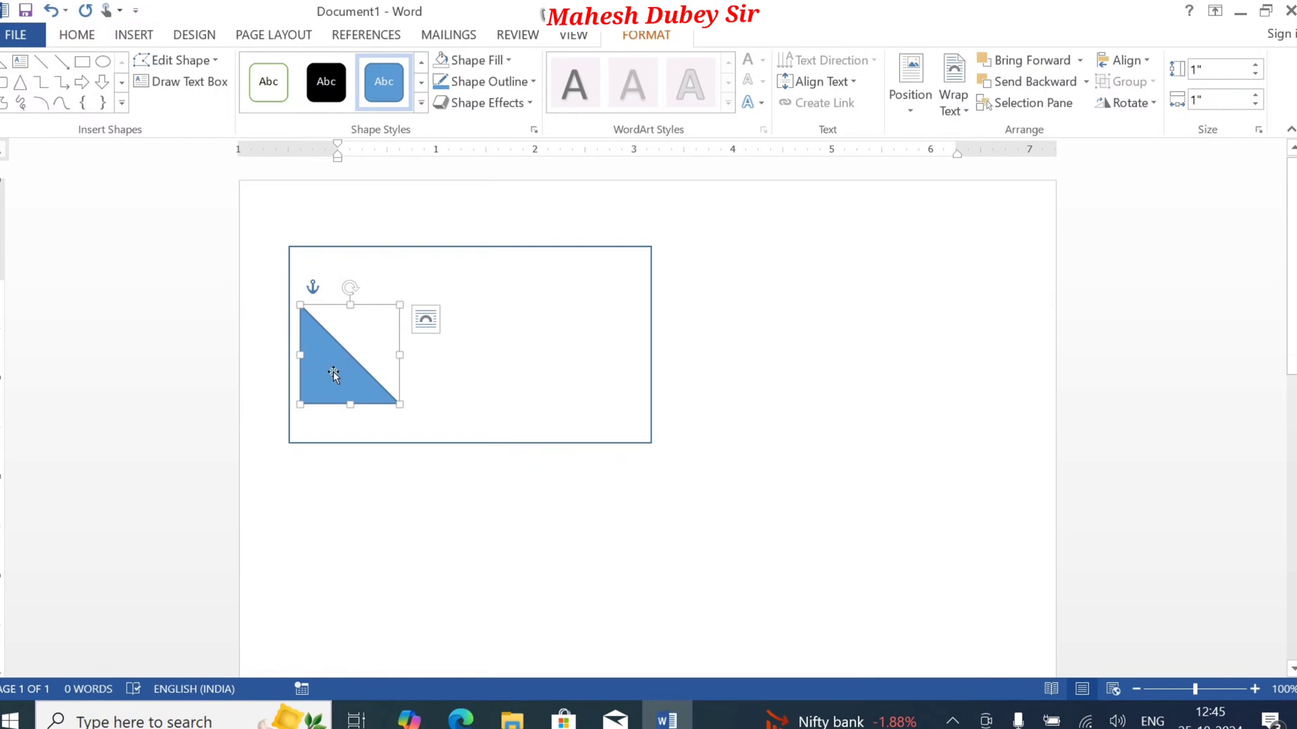
Step: Try to fit the triangle into the rectangle's upper-right corner by freely rotating, moving and enlarging it to about 1.27" by 1.92"
left_click_drag(338, 371, 530, 322)
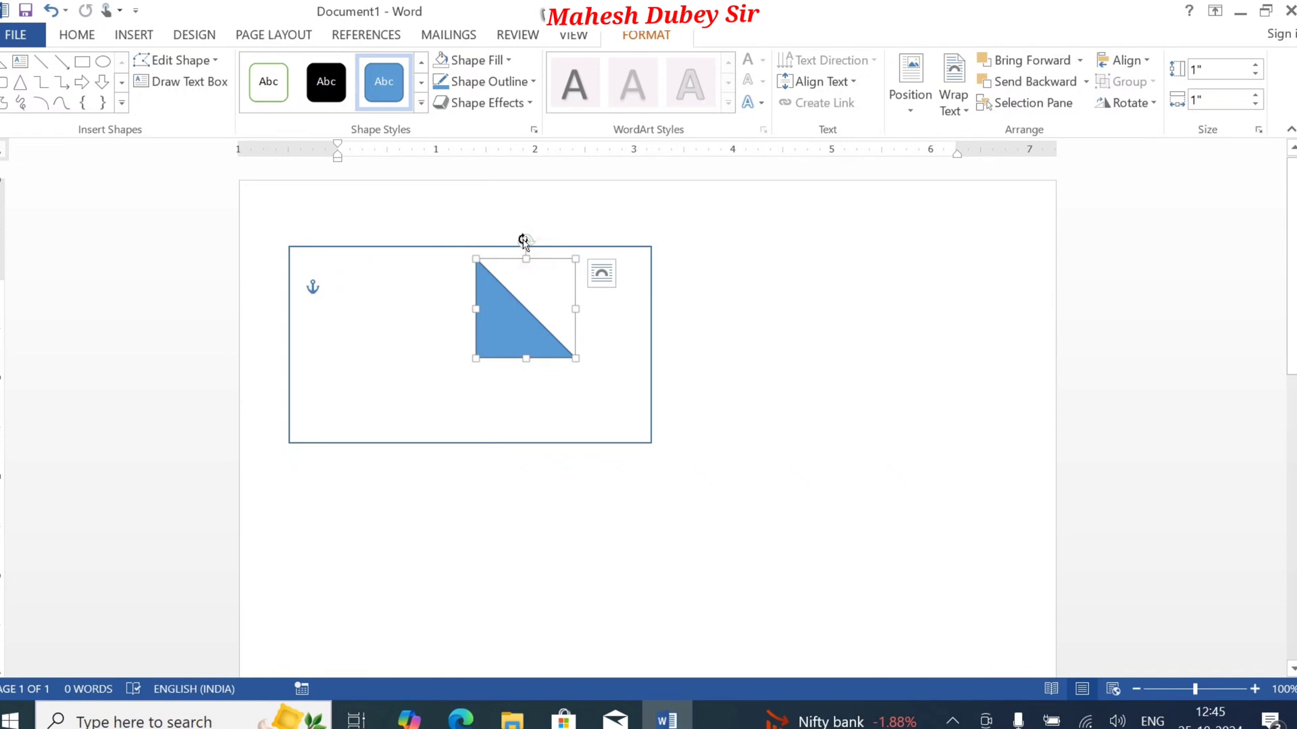
left_click_drag(524, 241, 500, 458)
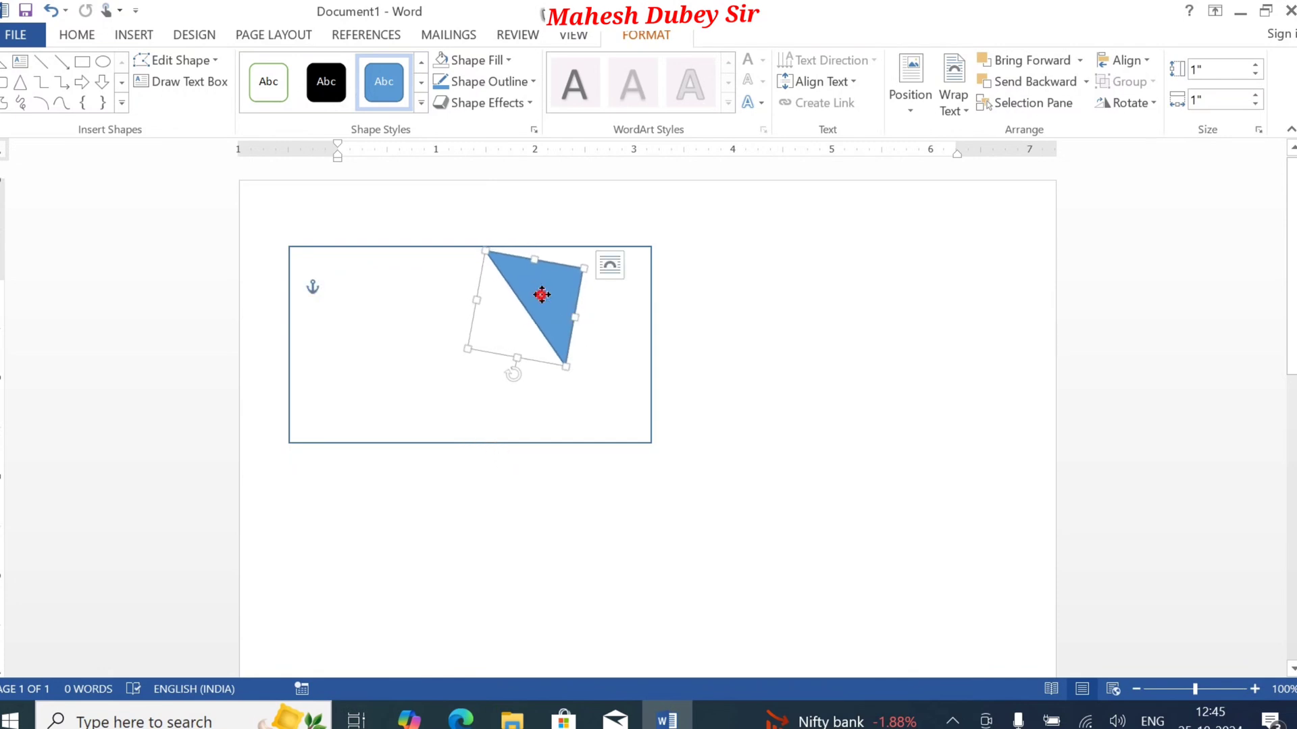
left_click_drag(542, 294, 605, 287)
left_click_drag(627, 365, 631, 416)
left_click_drag(541, 242, 467, 258)
left_click_drag(561, 299, 562, 297)
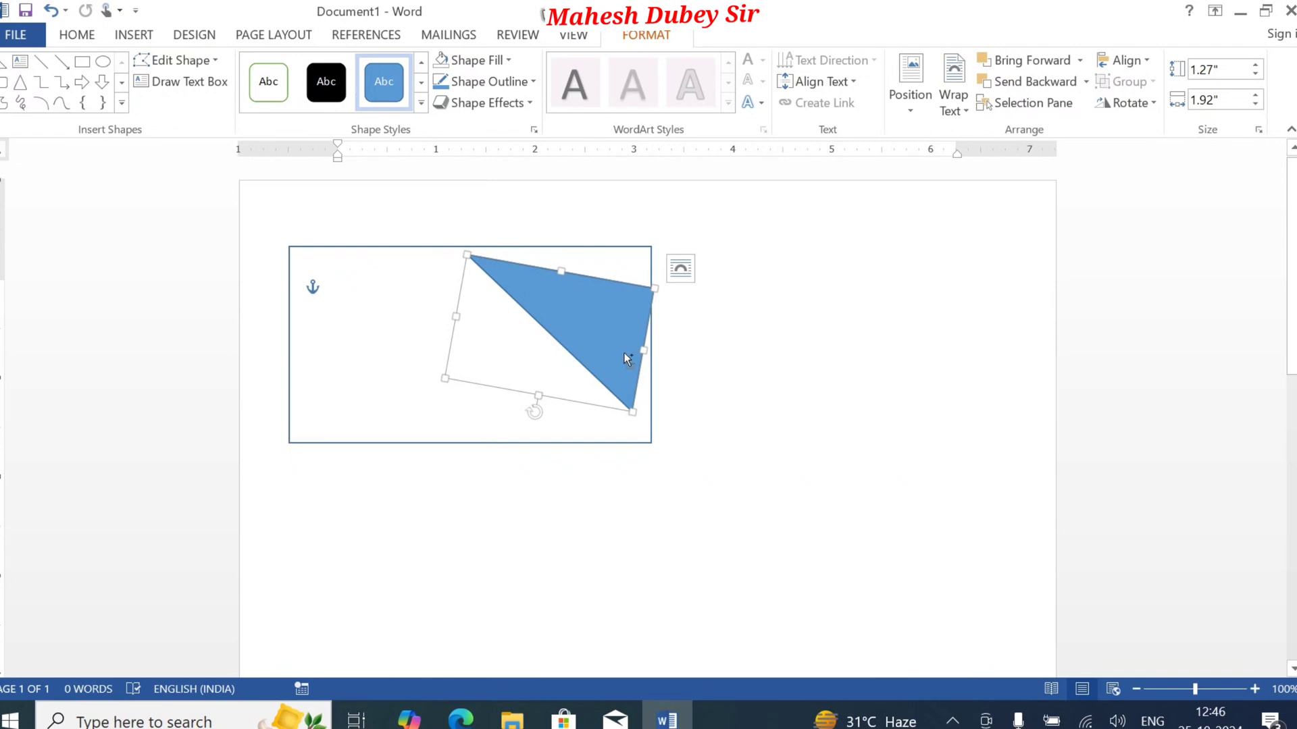
Step: Undo the triangle's moves, free rotation and resizing, returning it to the shape as first inserted
key("ctrl+z")
key("ctrl+z")
key("ctrl+z")
key("ctrl+z")
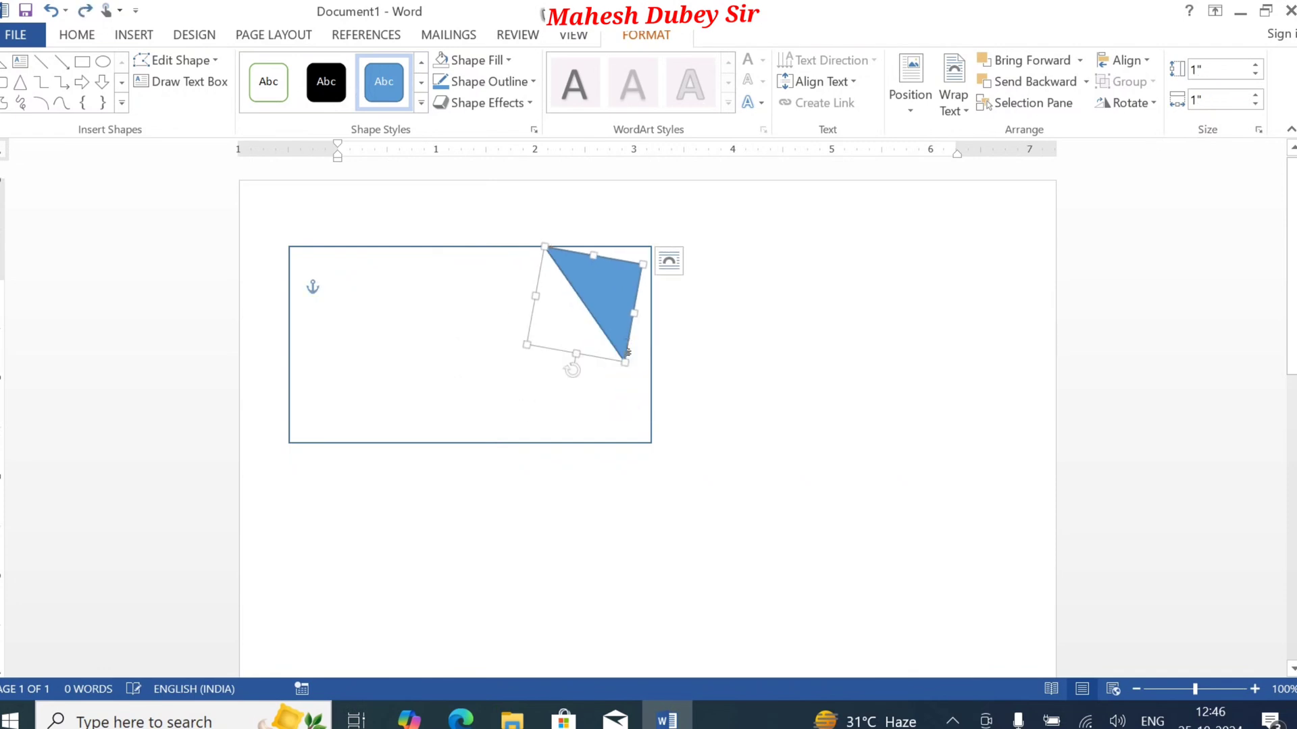
key("ctrl+z")
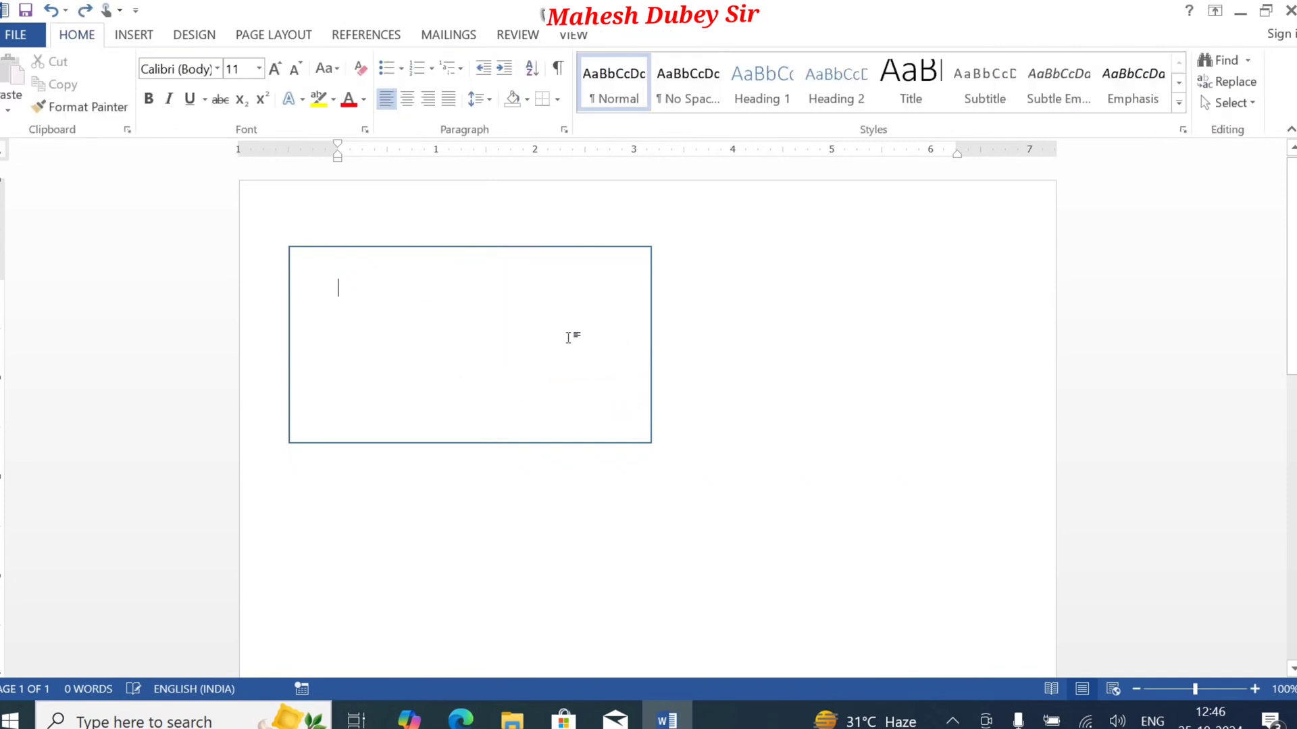
key("ctrl+y")
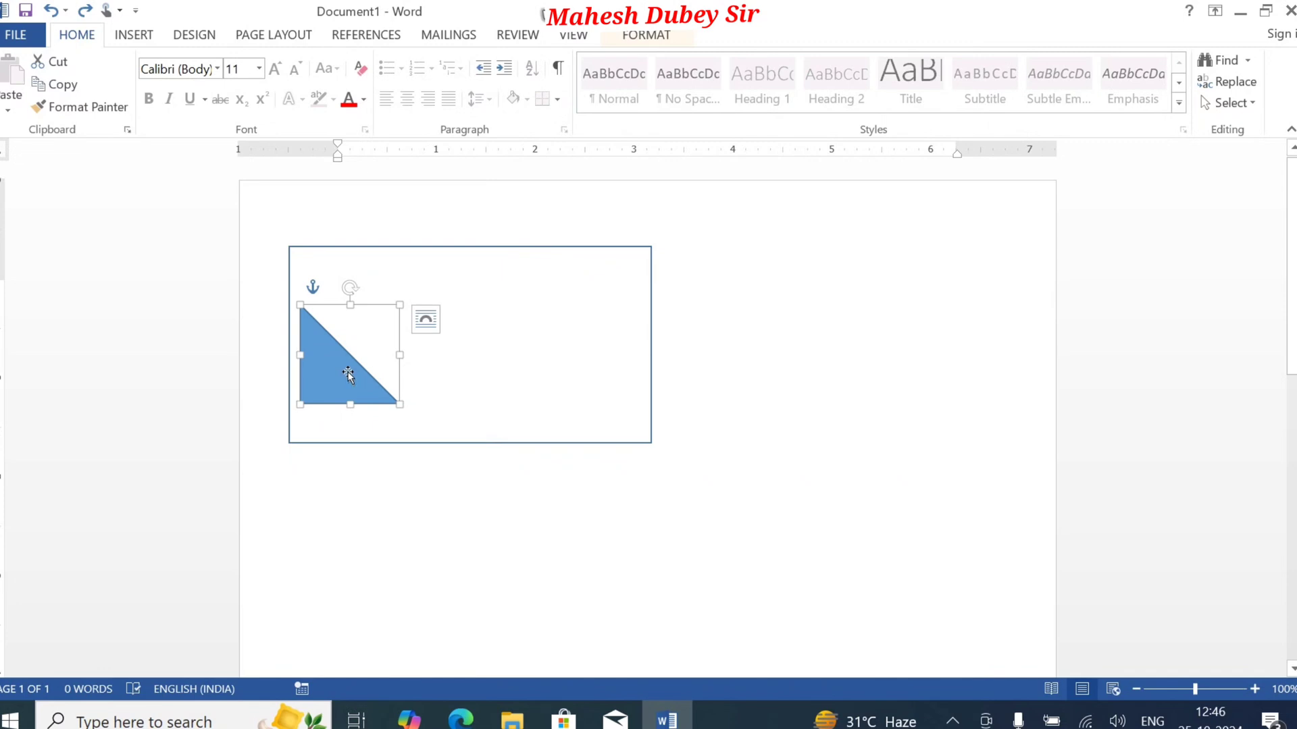
Step: Rotate the triangle left 90° and move it into the rectangle's lower-right corner
left_click(640, 39)
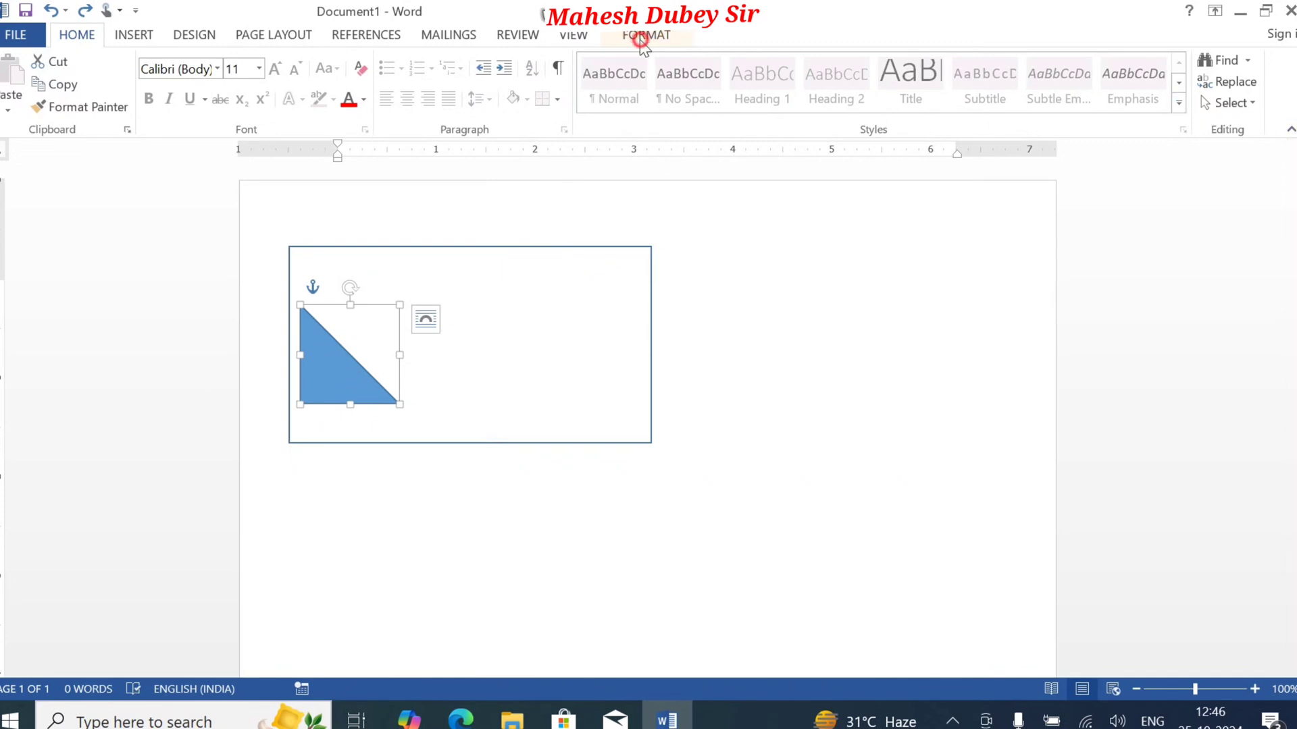
left_click(1129, 105)
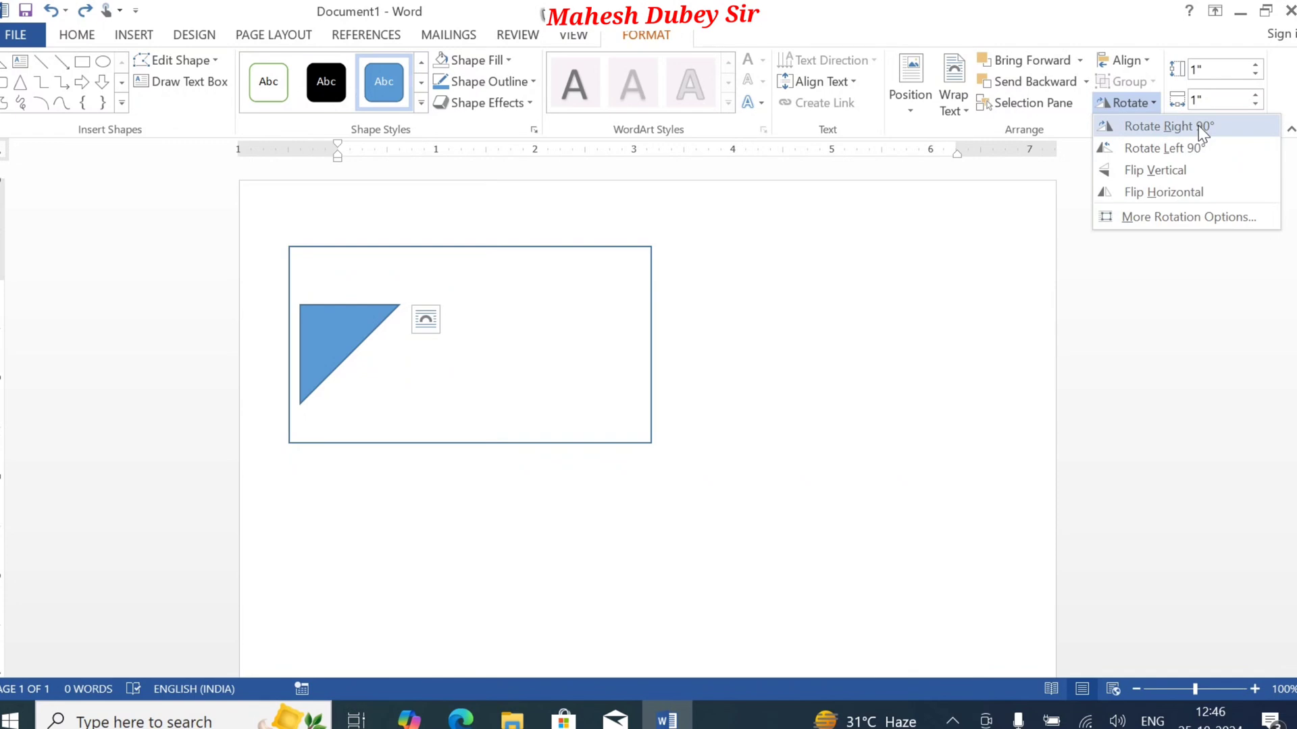
left_click(1200, 154)
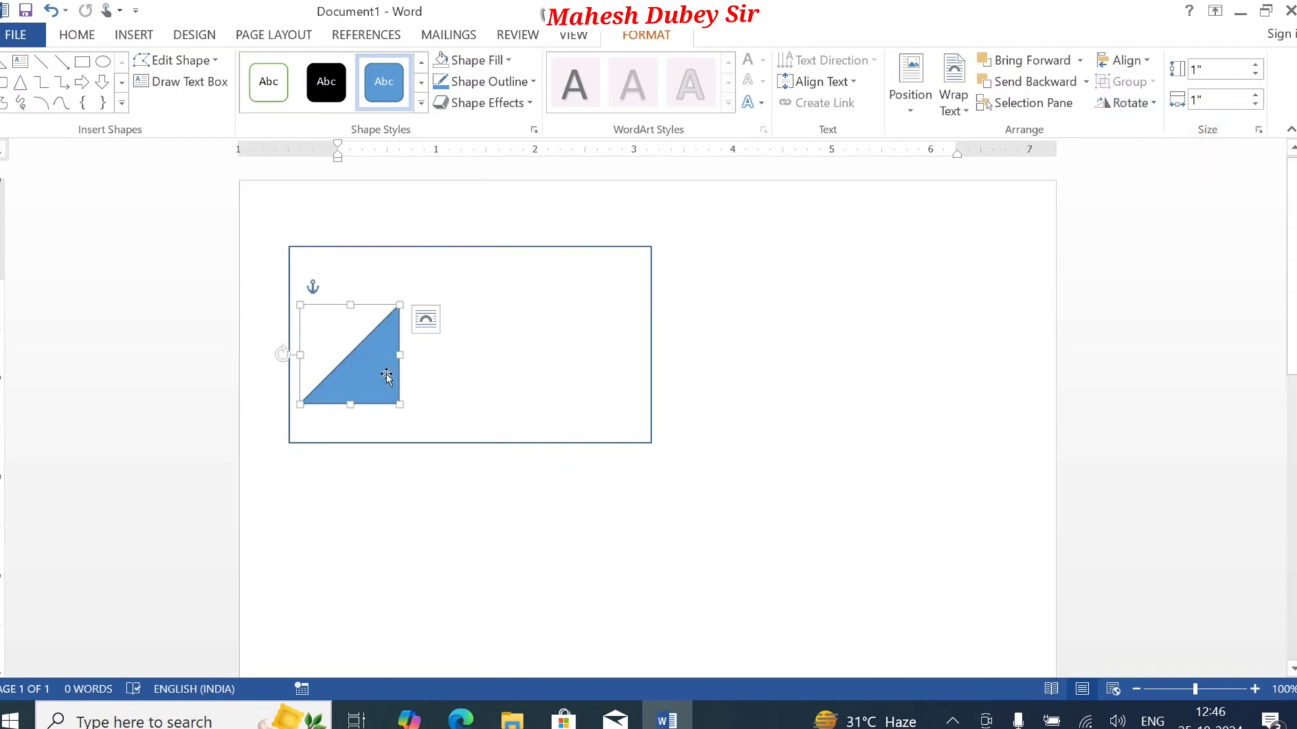
mouse_move(359, 379)
left_mouse_down()
mouse_move(524, 399)
mouse_move(614, 428)
mouse_move(600, 405)
mouse_move(617, 429)
left_mouse_up()
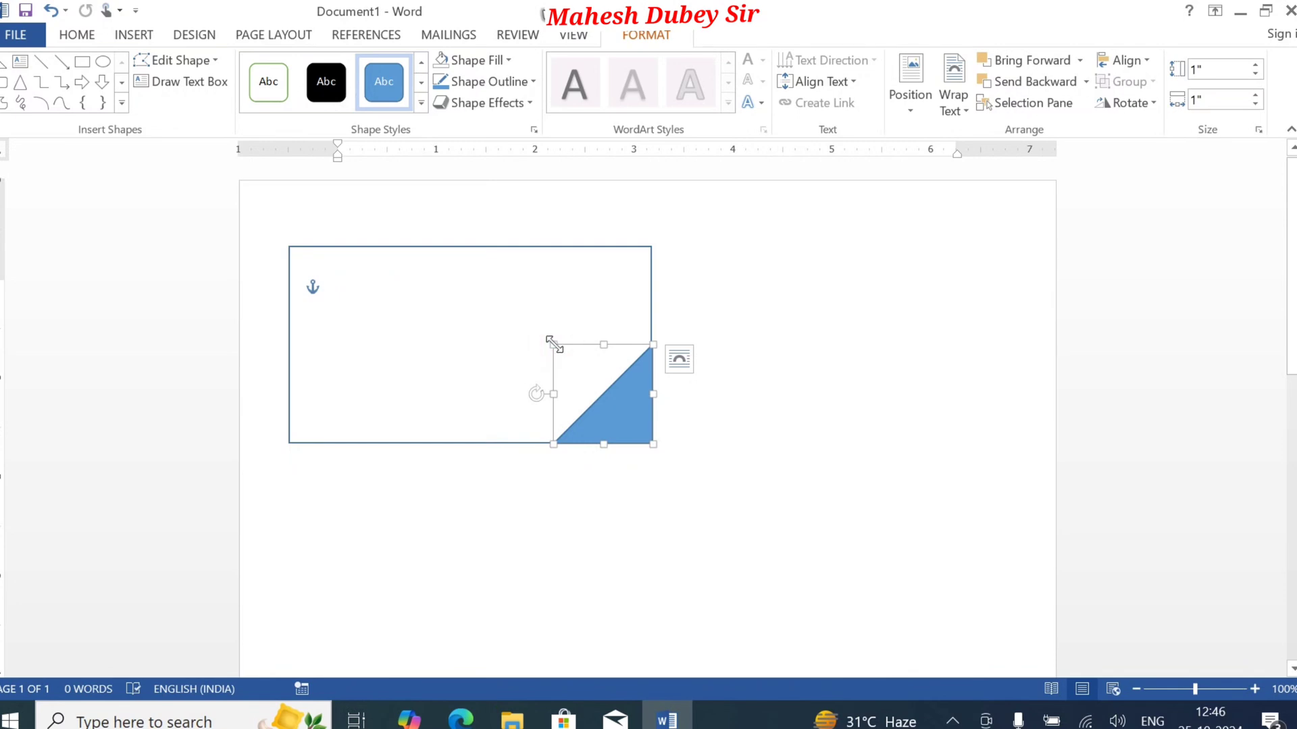
Step: Enlarge the triangle from its upper-left corner to about 1.88" by 1.98" so it spans the rectangle's height
left_click_drag(553, 345, 463, 238)
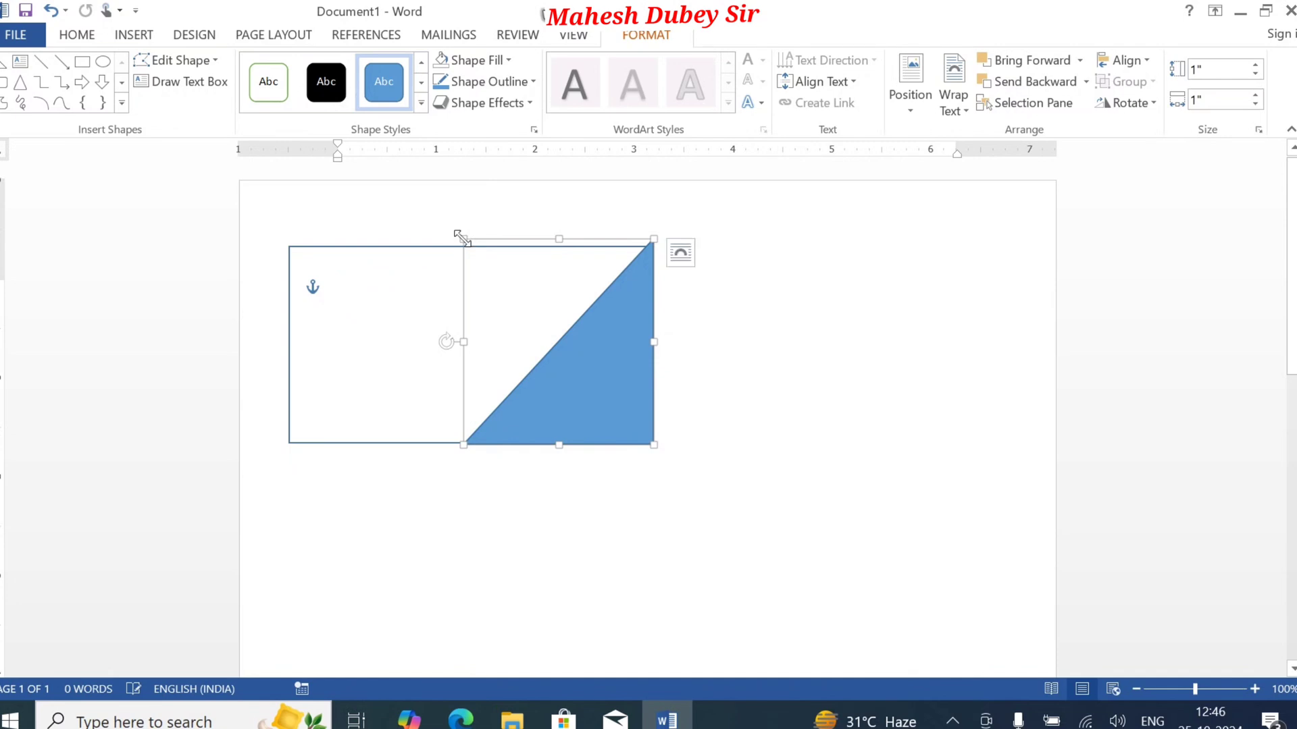
left_click(655, 235)
left_click_drag(463, 239, 466, 248)
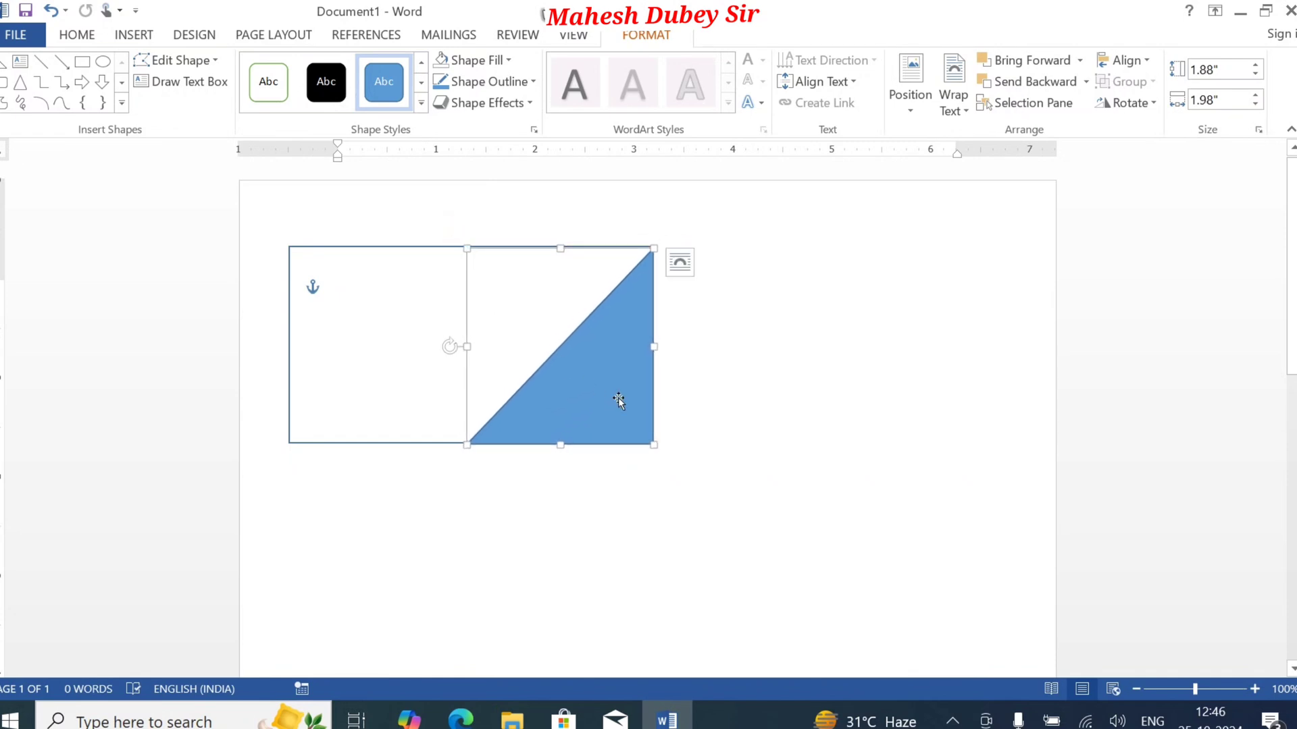
Step: Nudge the enlarged triangle in small increments until its edges line up with the rectangle's right and bottom edges
key("Up")
key("Up")
key("Up")
key("Up")
key("Up")
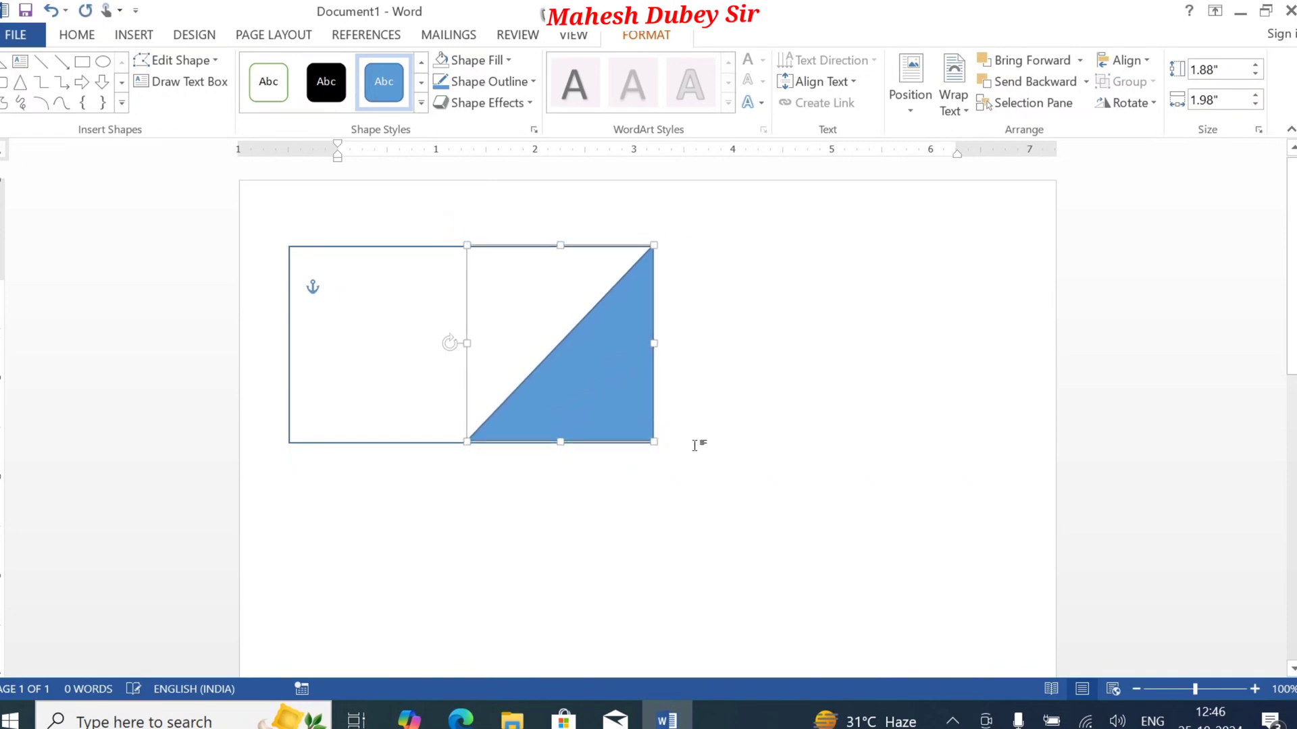
key("Left")
key("Left")
key("Left")
key("Left")
key("Left")
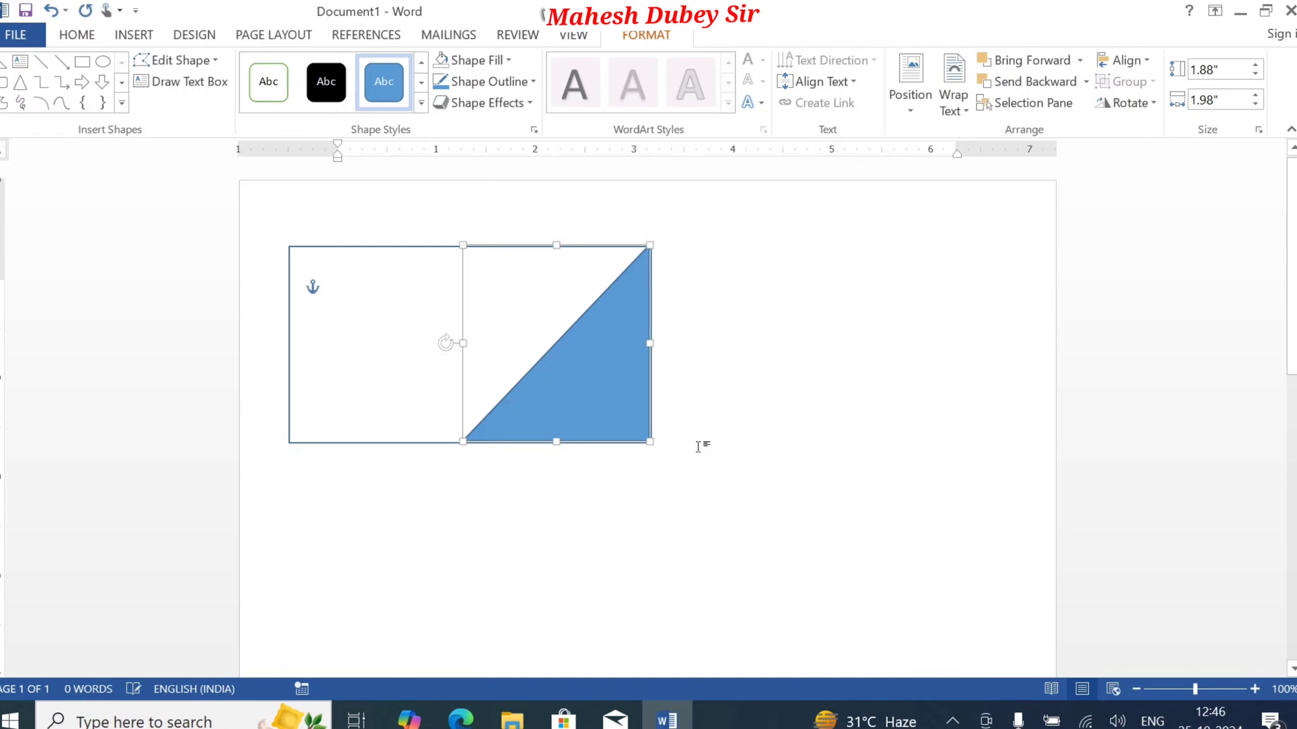
key("Right")
key("Down")
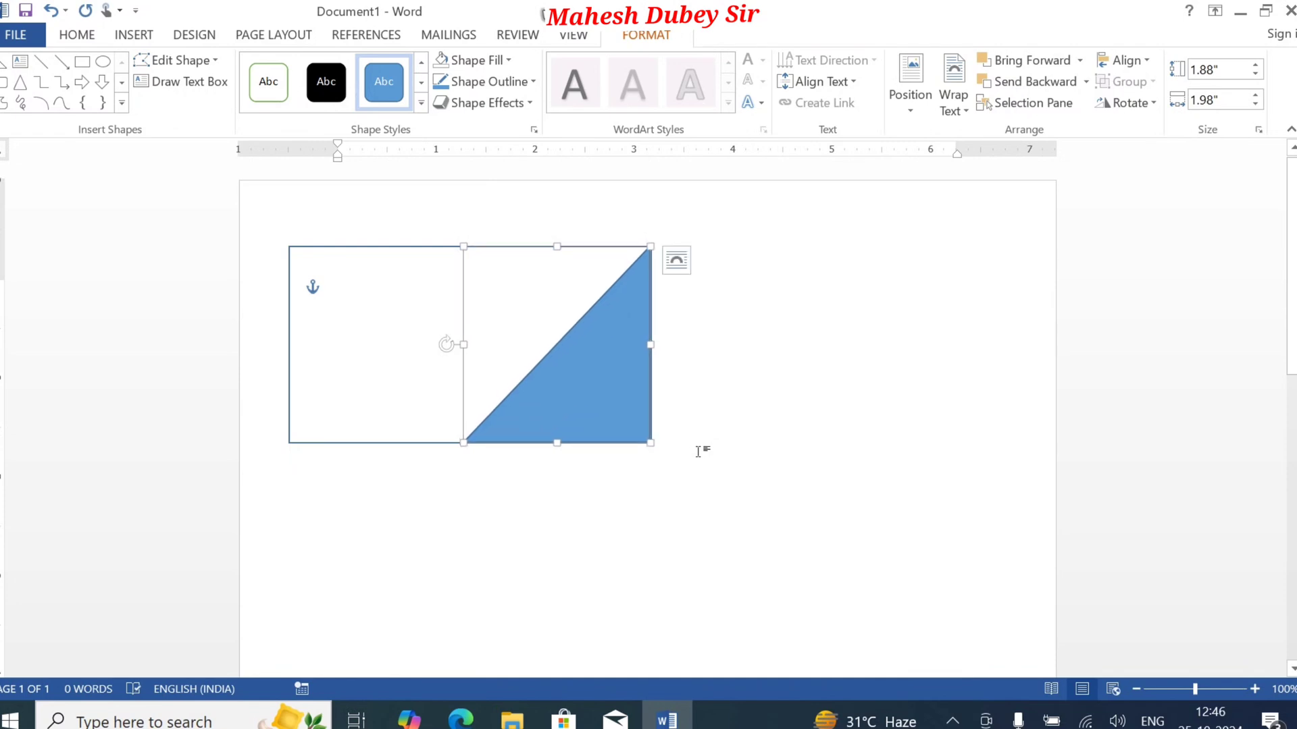
key("Right")
left_click(787, 381)
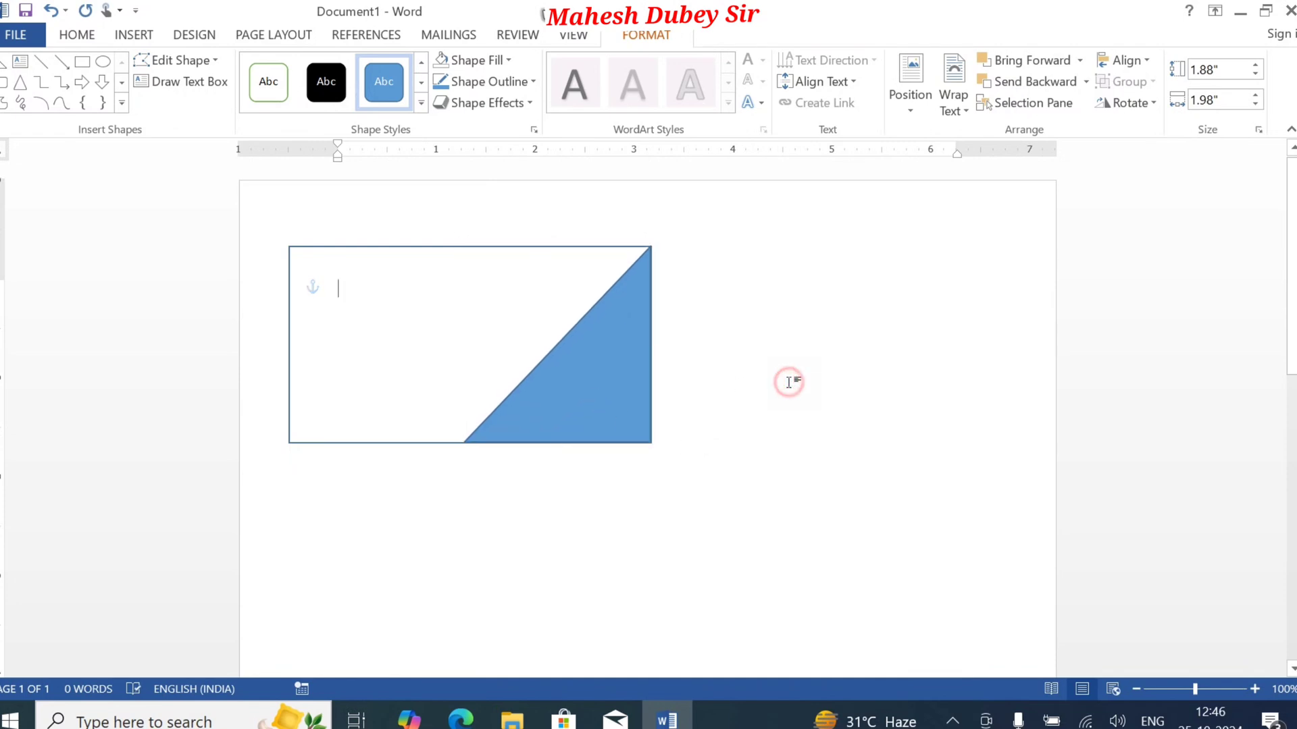
left_click(615, 362)
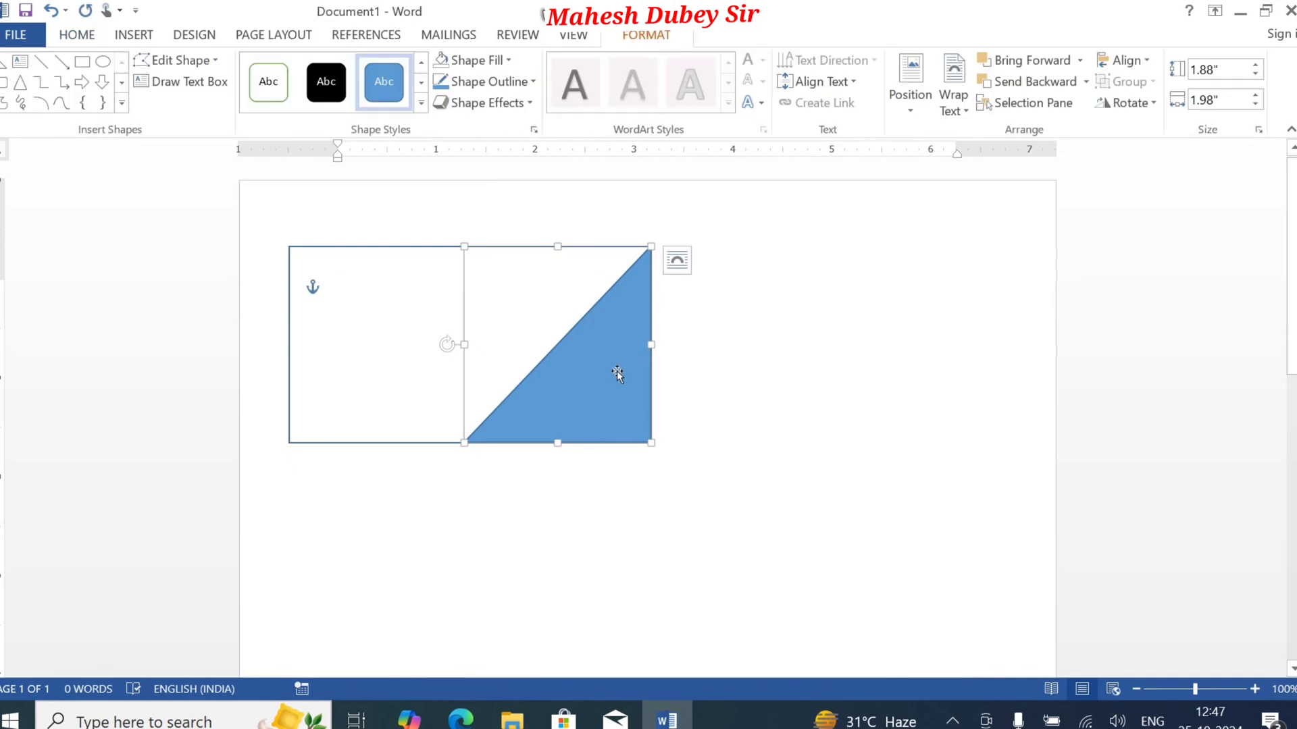
key("Right")
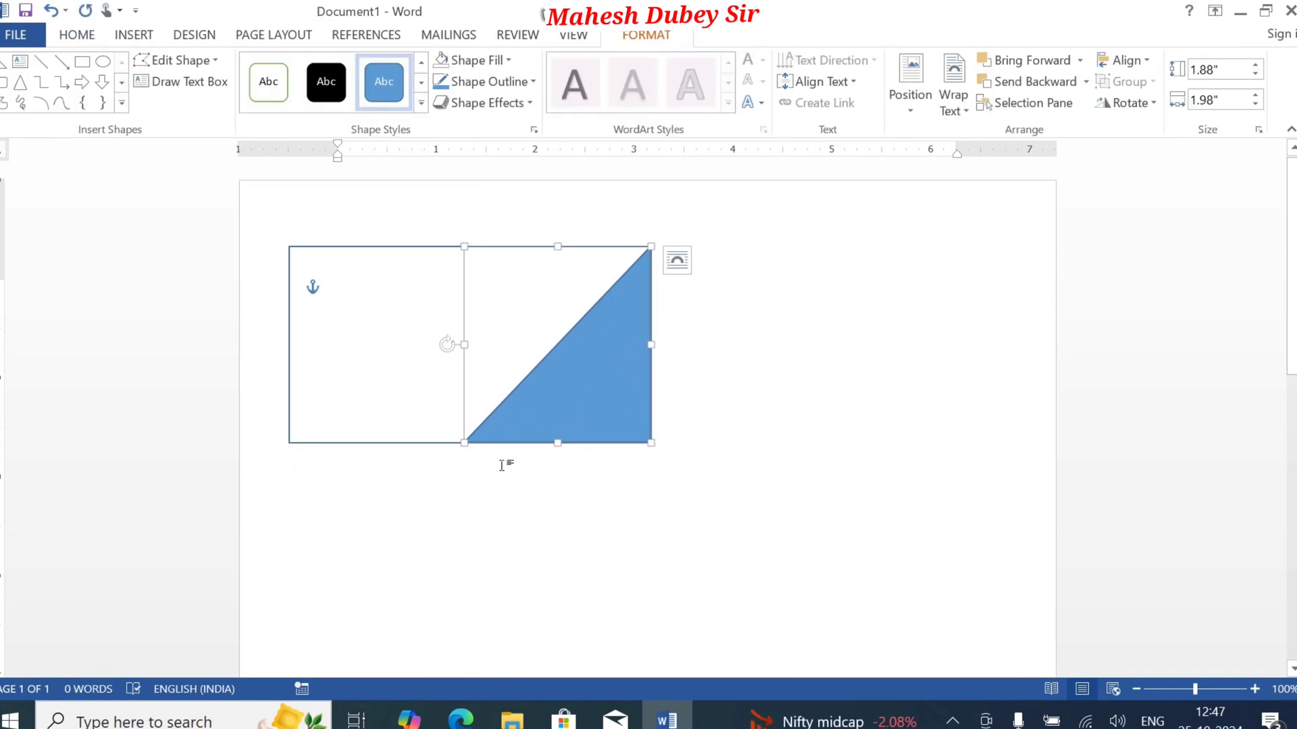
left_click(609, 525)
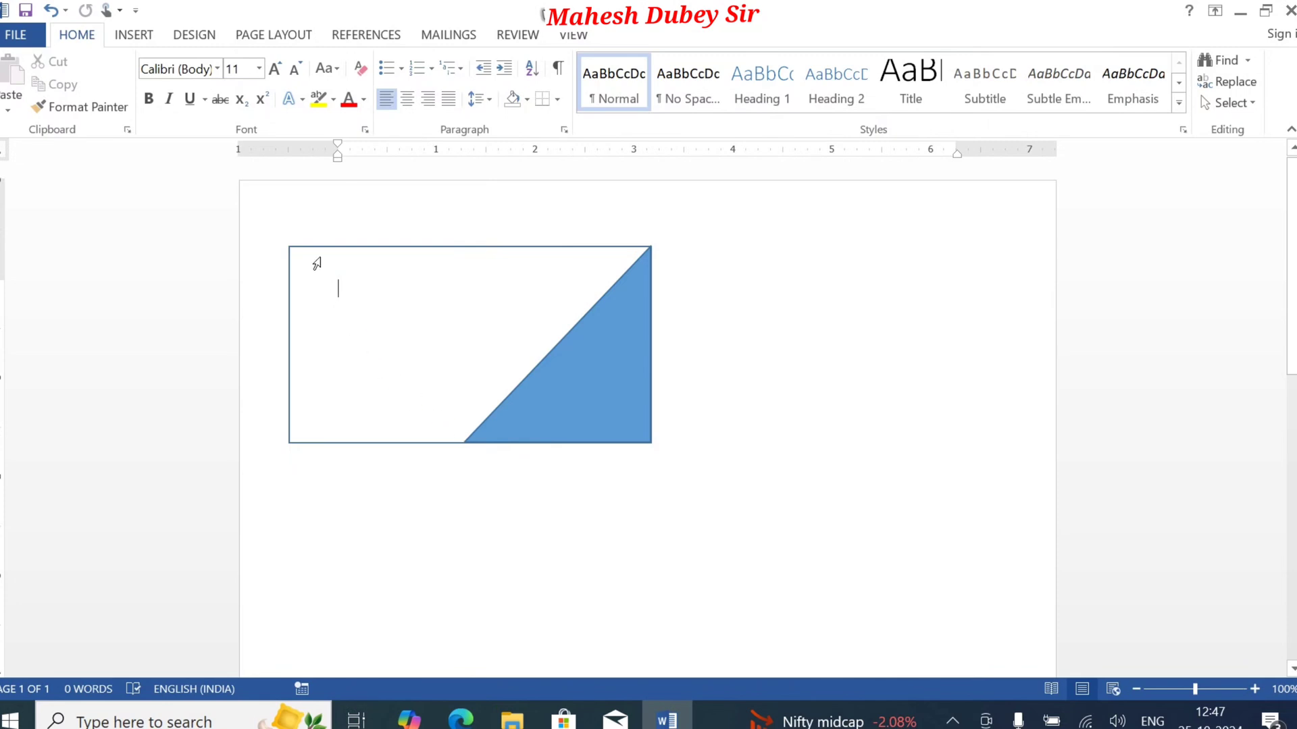
Step: Draw a second right triangle about 1.24" by 1.22" in the rectangle's upper middle area
left_click(134, 35)
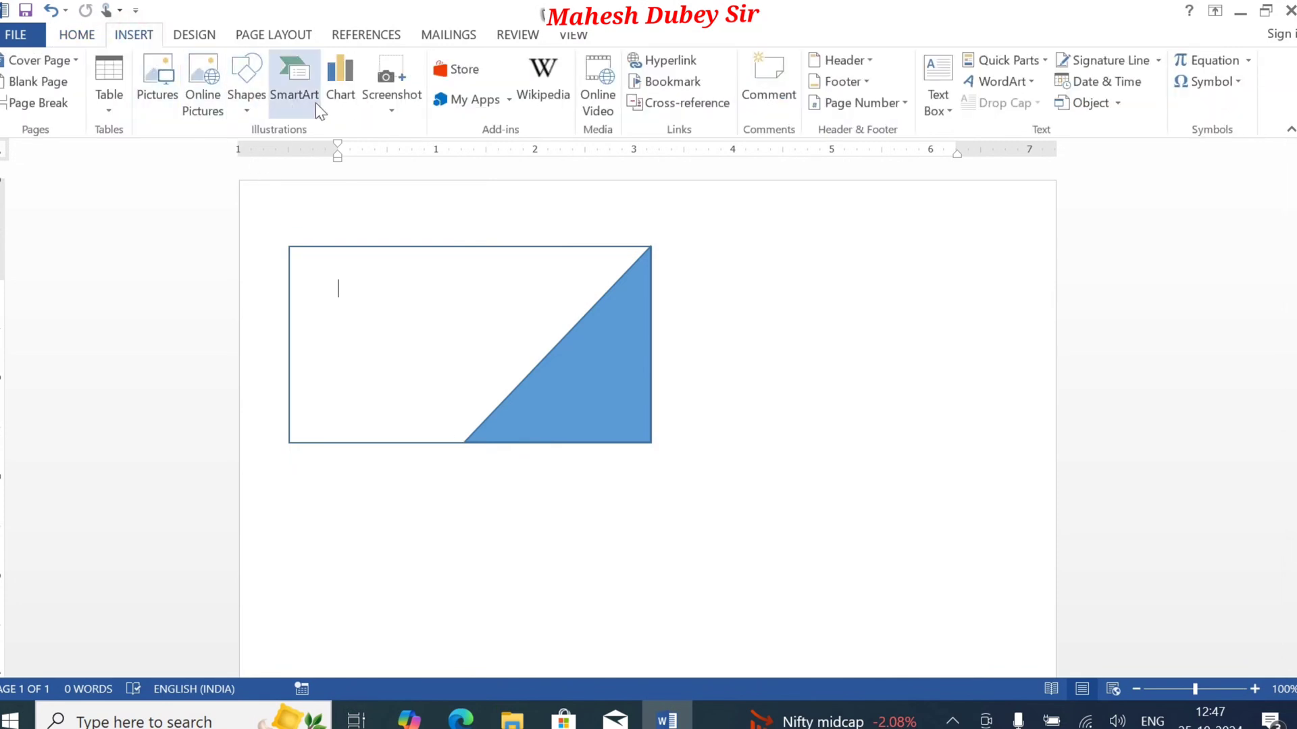
left_click(262, 115)
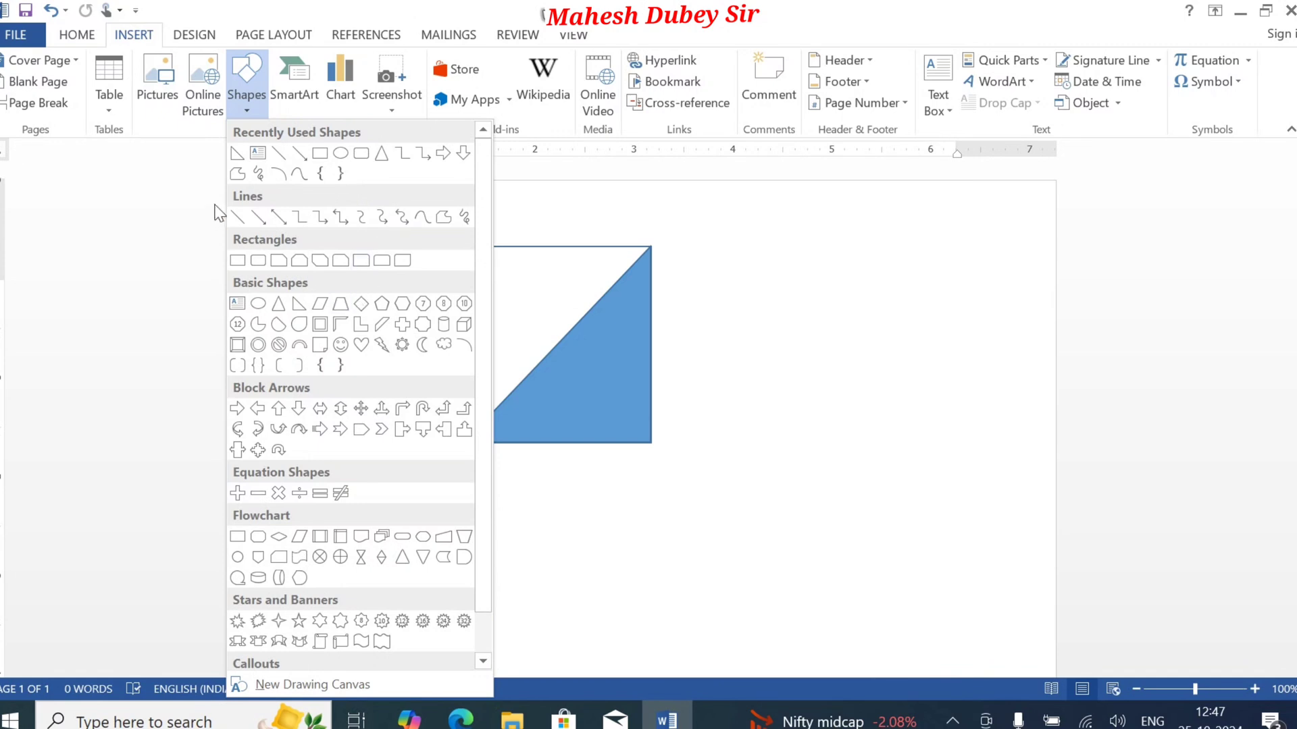
left_click(242, 174)
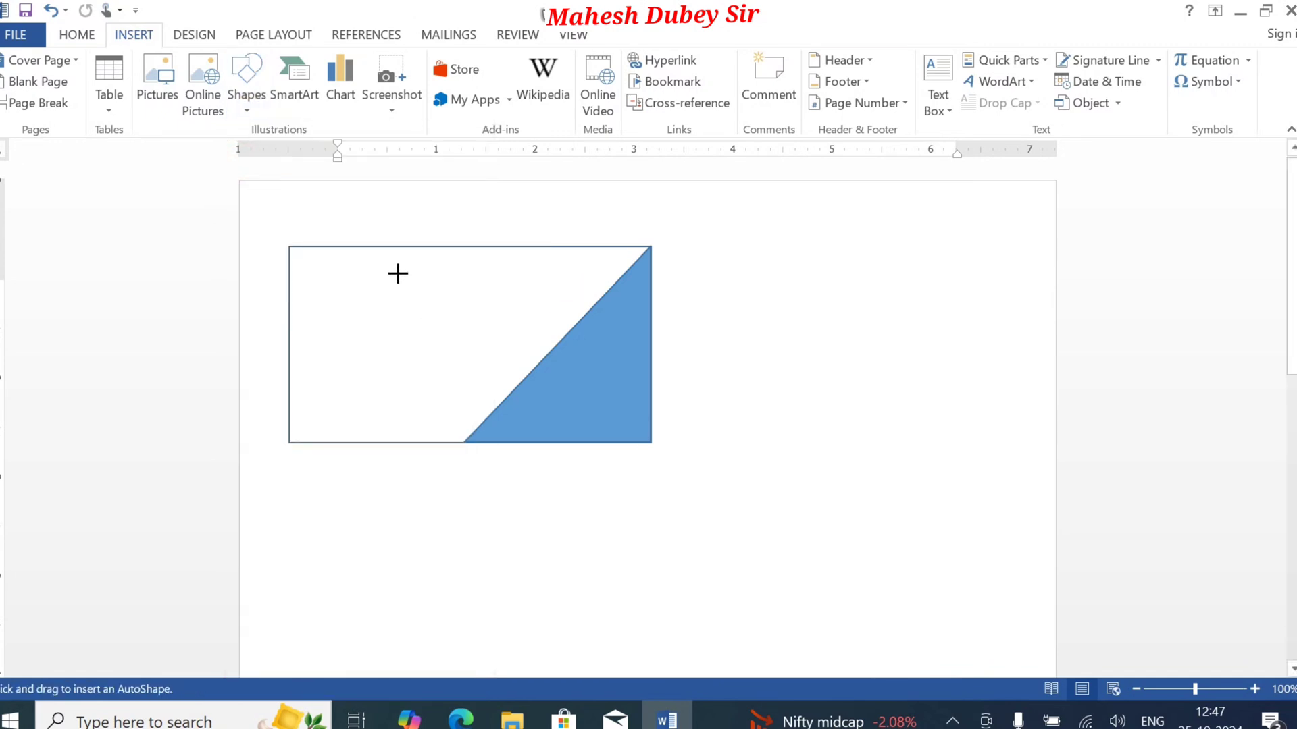
left_click_drag(399, 272, 518, 392)
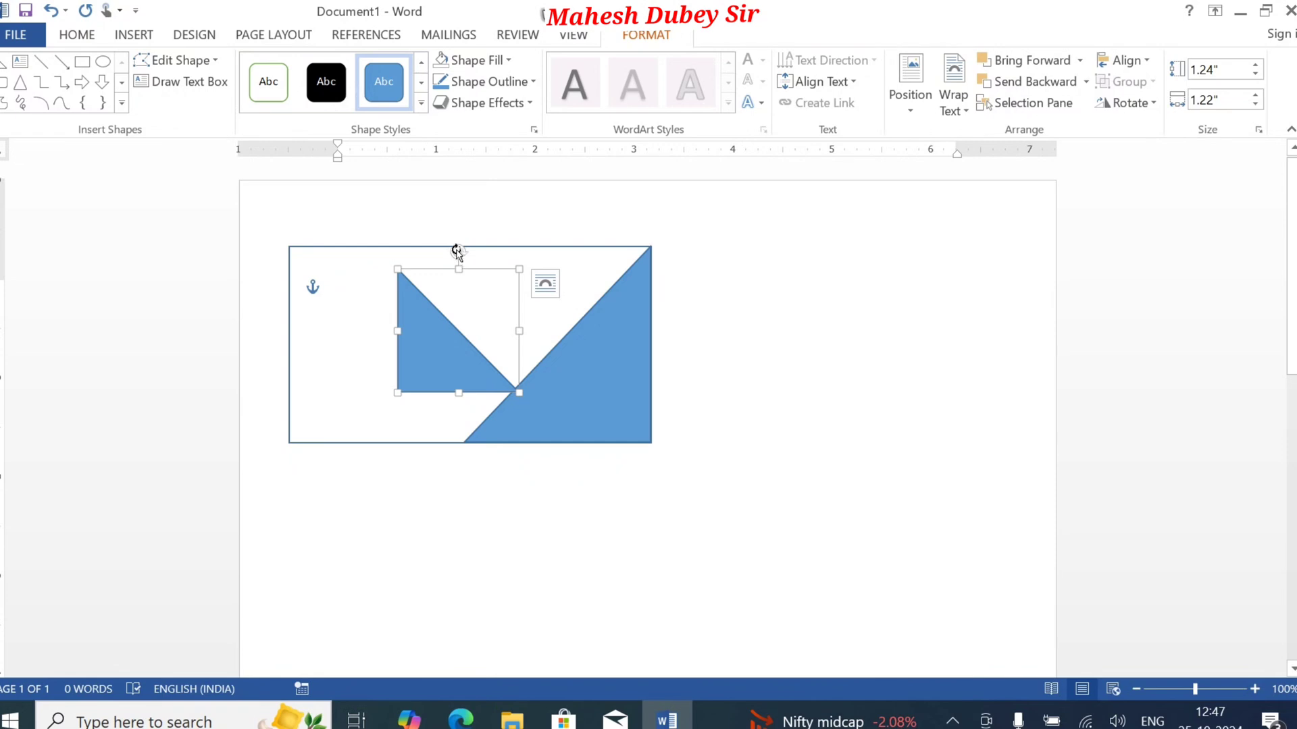
Step: Rotate the second triangle half a turn and move it against the rectangle's top edge near the upper-right corner
left_click_drag(449, 250, 480, 493)
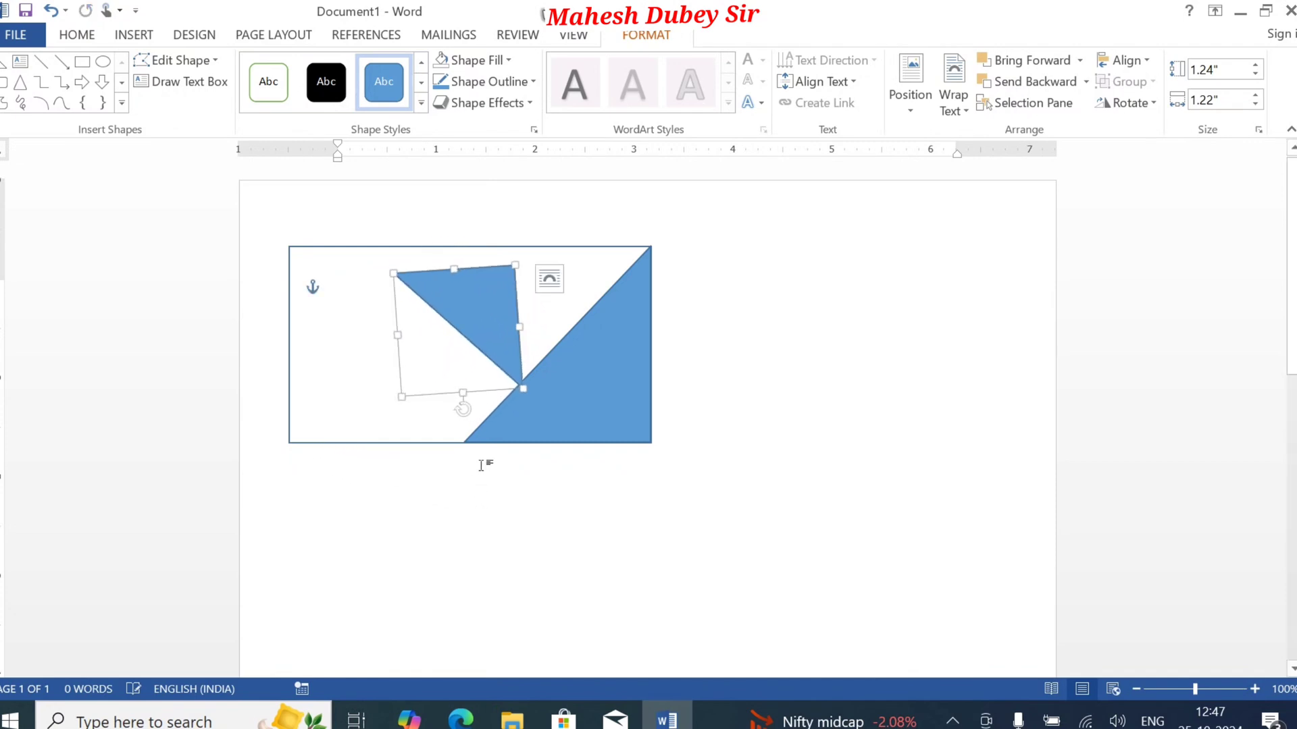
mouse_move(462, 313)
left_mouse_down()
mouse_move(512, 281)
mouse_move(571, 276)
left_mouse_up()
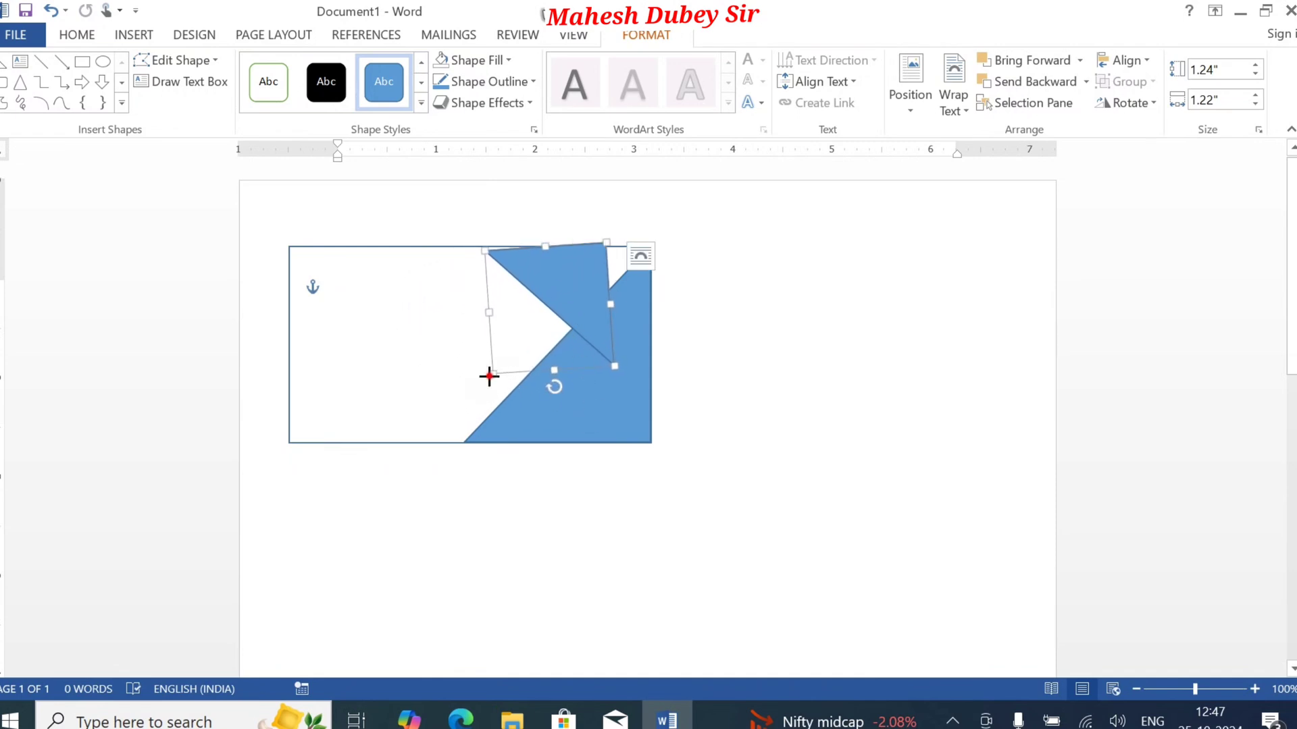
left_click(562, 389)
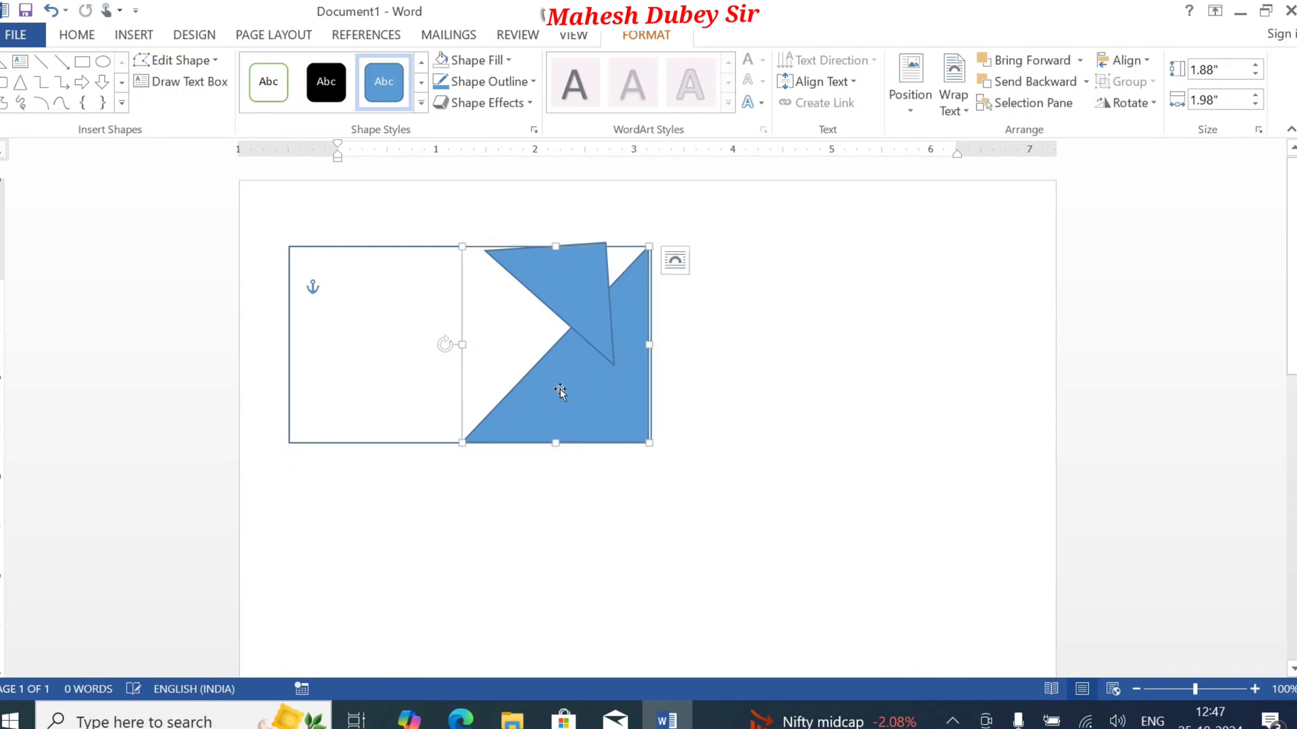
key("ctrl+z")
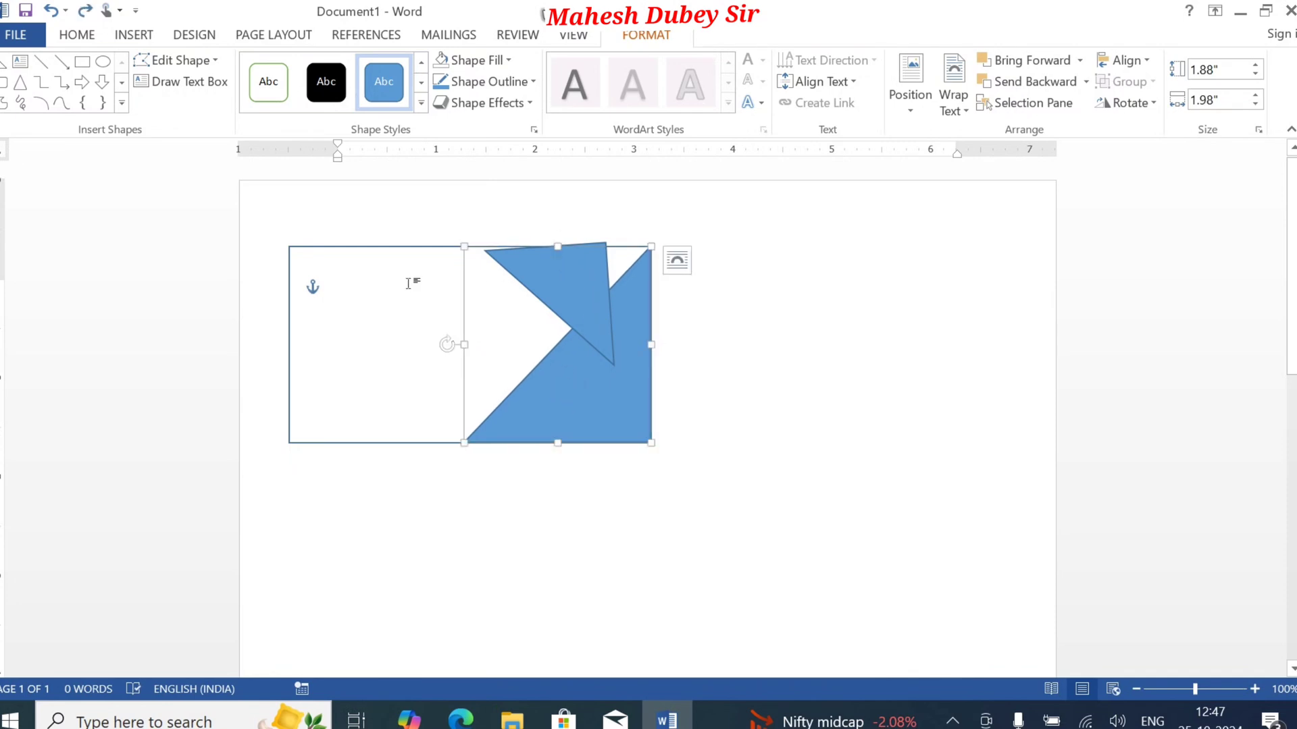
left_click(409, 284)
left_click(529, 270)
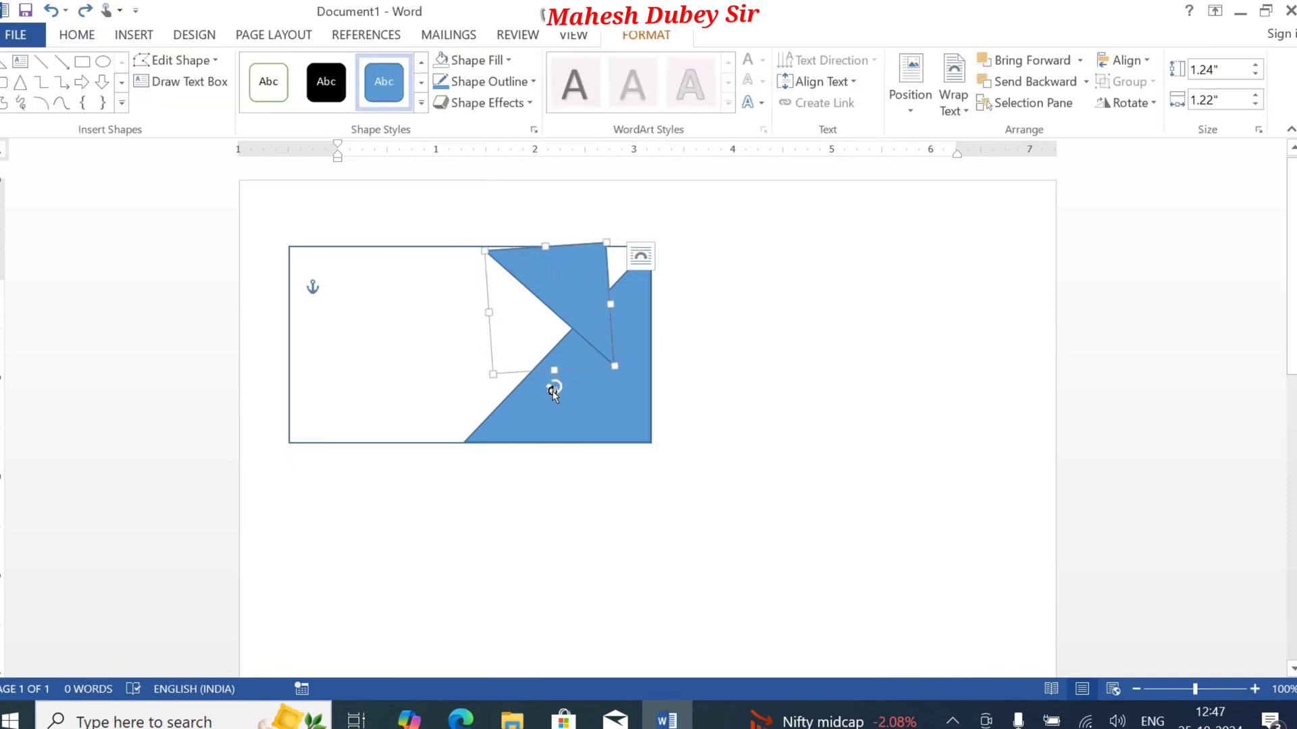
mouse_move(553, 390)
left_mouse_down()
mouse_move(529, 385)
mouse_move(548, 386)
left_mouse_up()
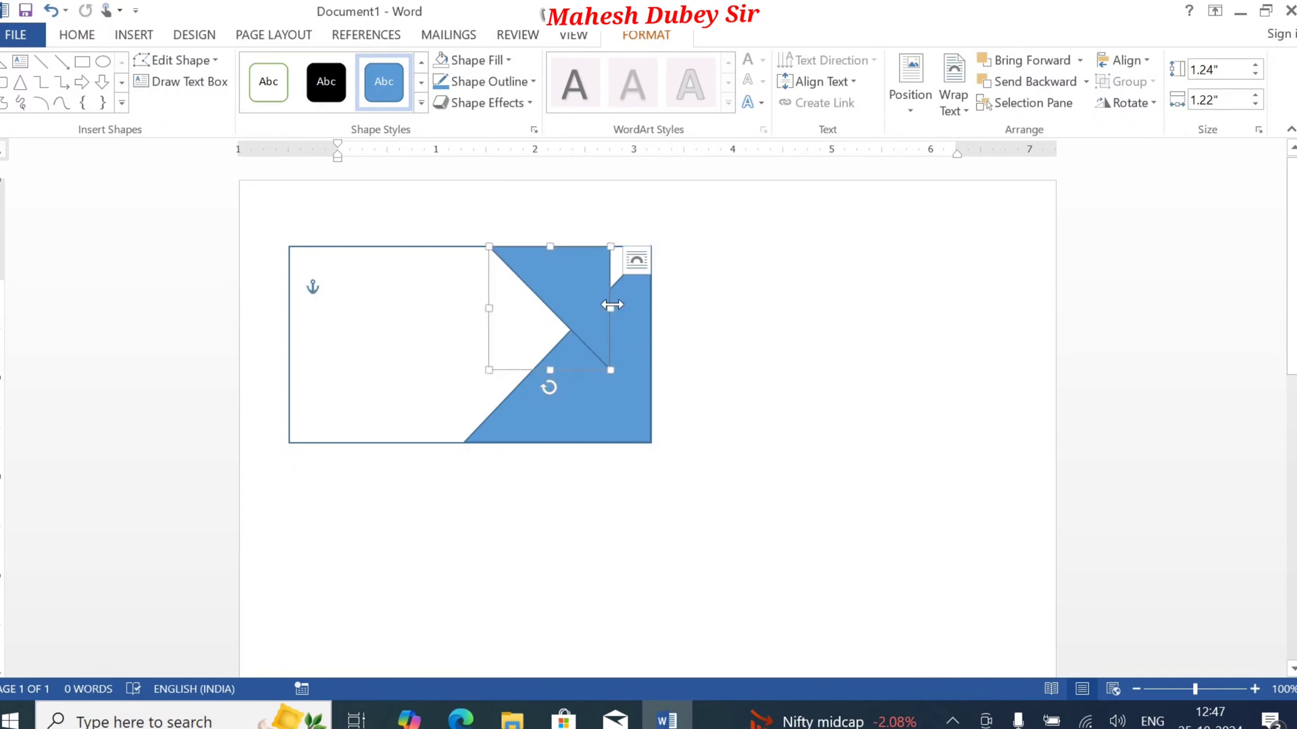
Step: Widen the second triangle to about 1.69" so it reaches the rectangle's right edge, and send it behind the large triangle
left_click_drag(611, 304, 649, 310)
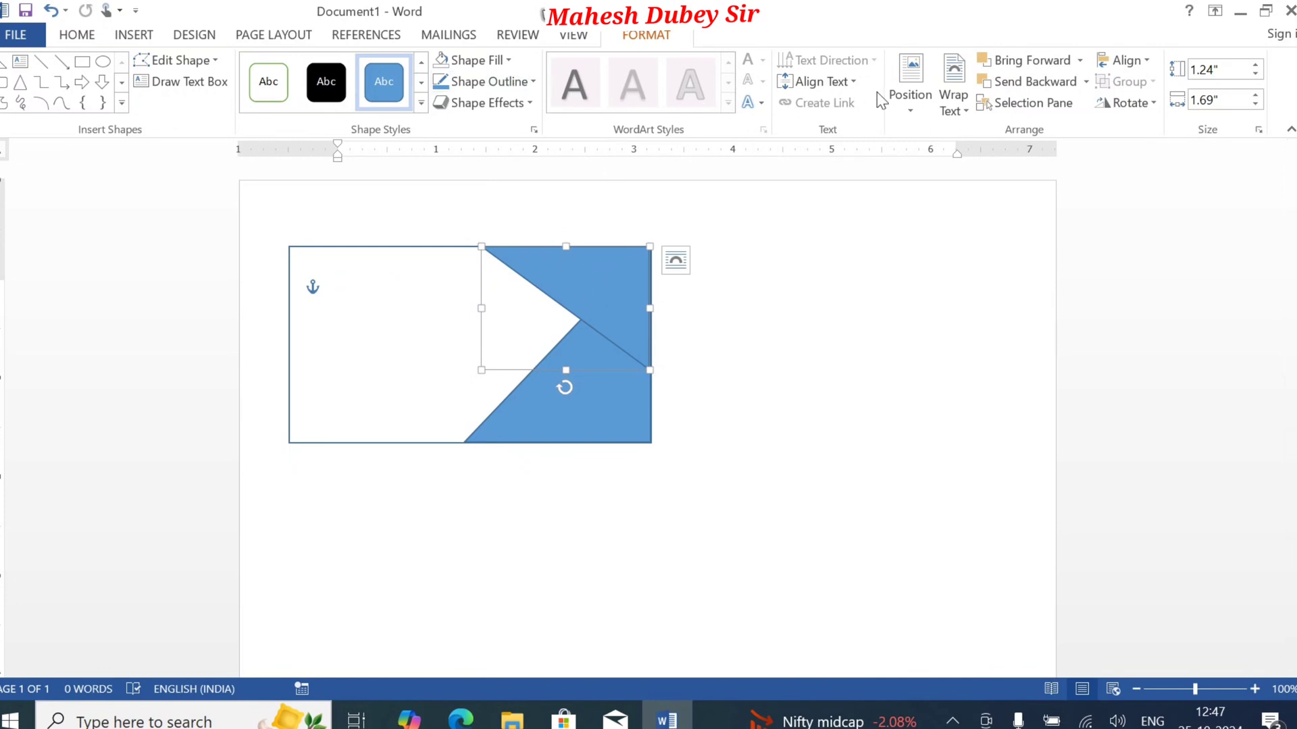
left_click(1027, 82)
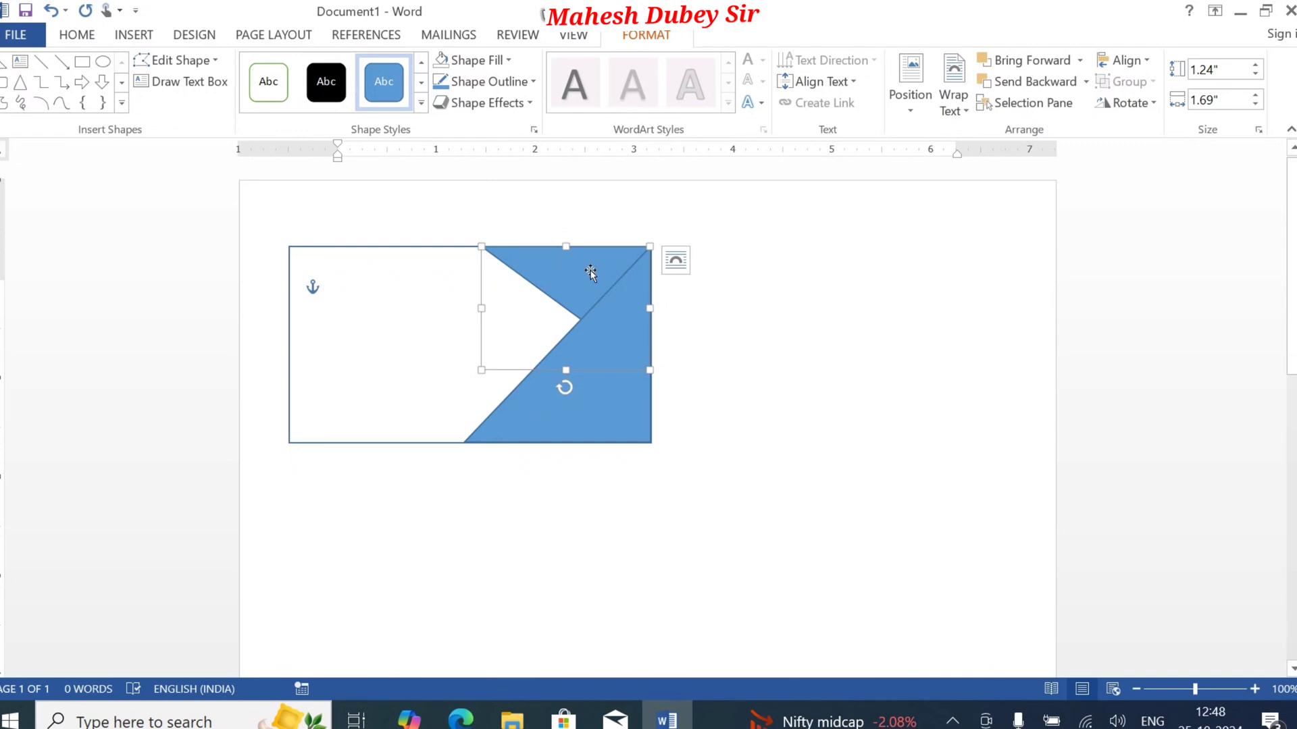
left_click(408, 356)
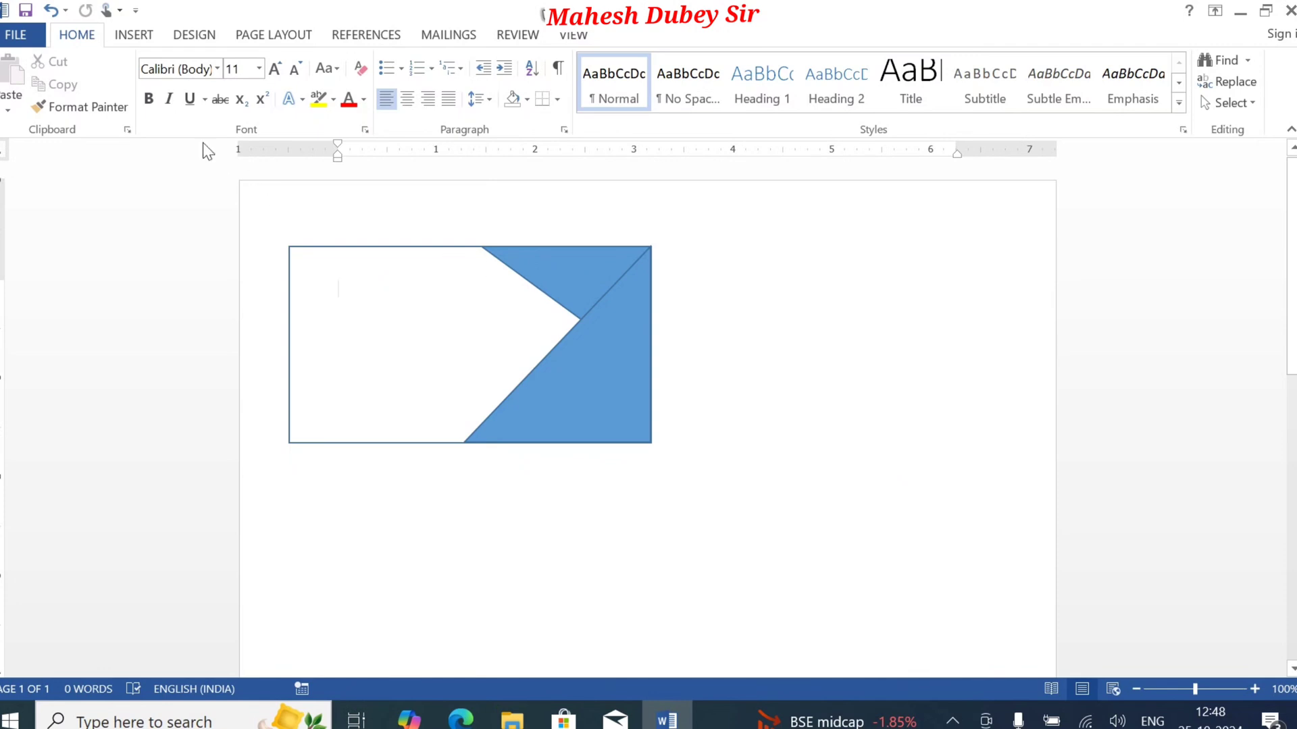
Step: Draw a third right triangle about 0.82" by 0.87" in the rectangle's lower-left corner
left_click(134, 34)
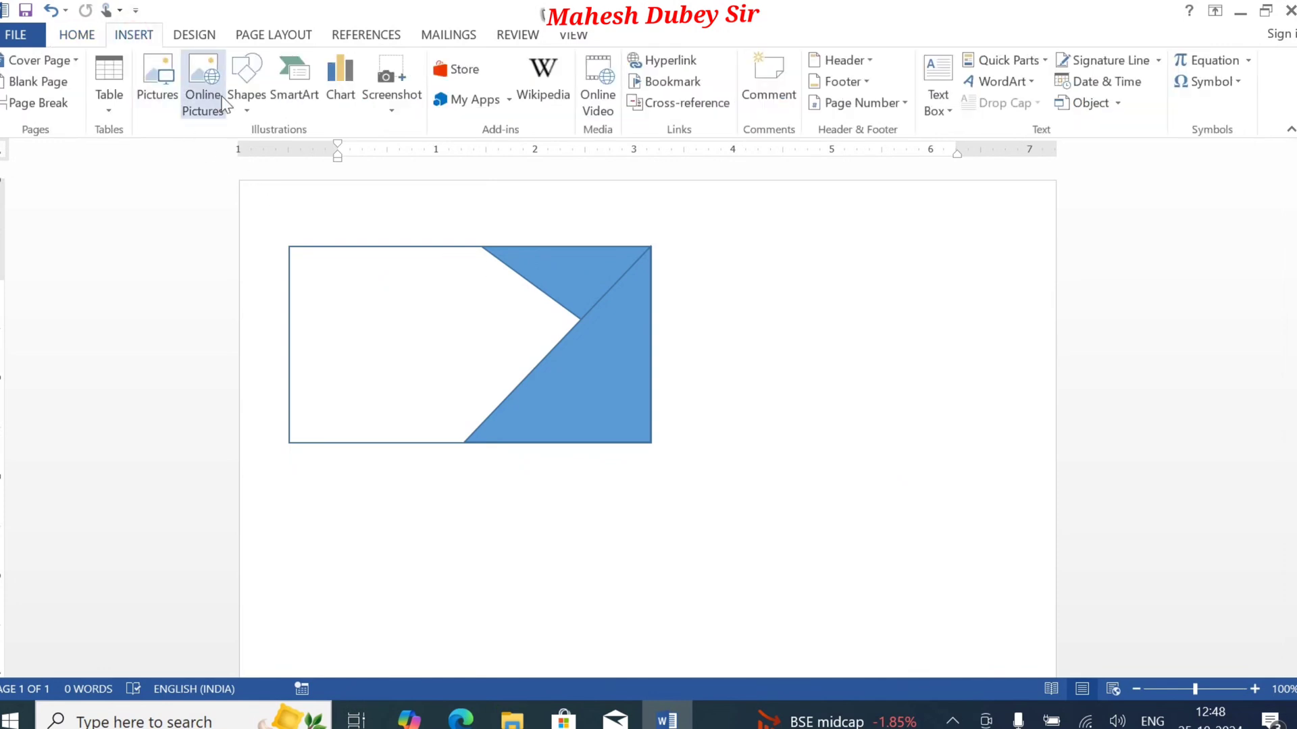
left_click(245, 95)
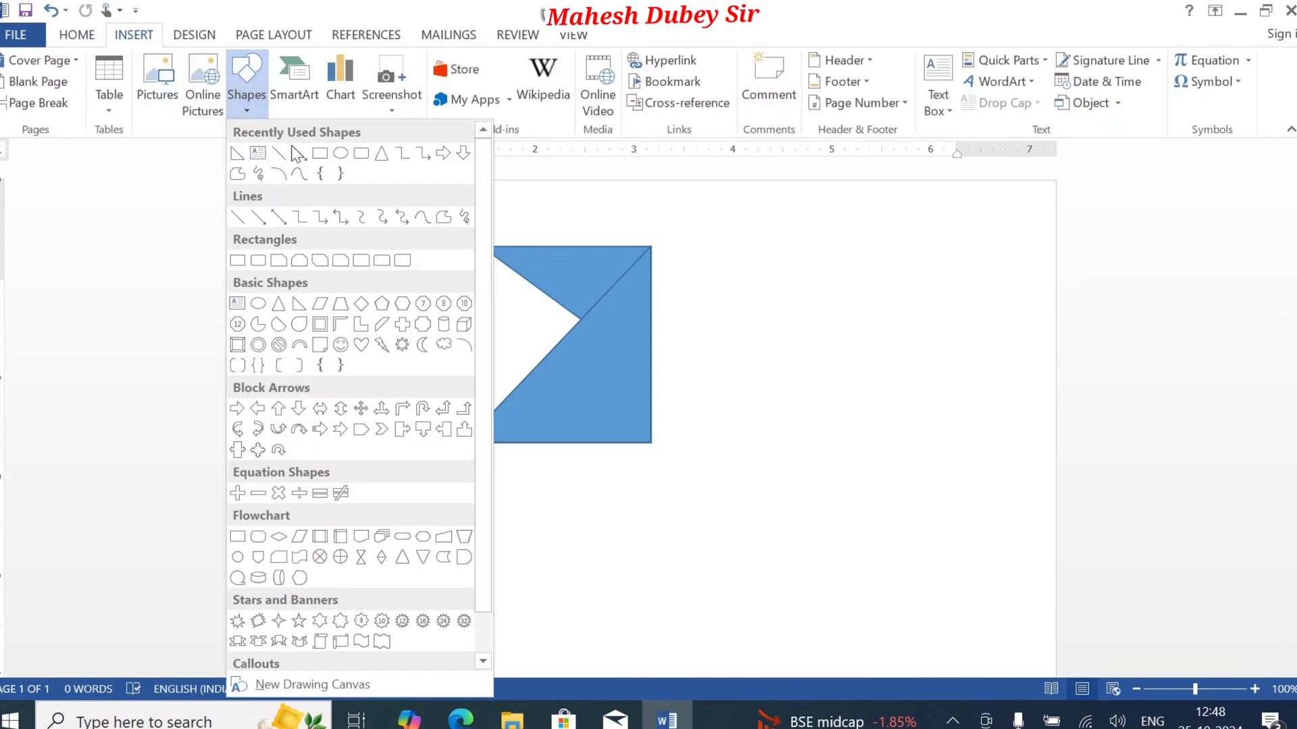
left_click(236, 155)
mouse_move(300, 366)
left_mouse_down()
mouse_move(387, 447)
mouse_move(318, 406)
left_mouse_up()
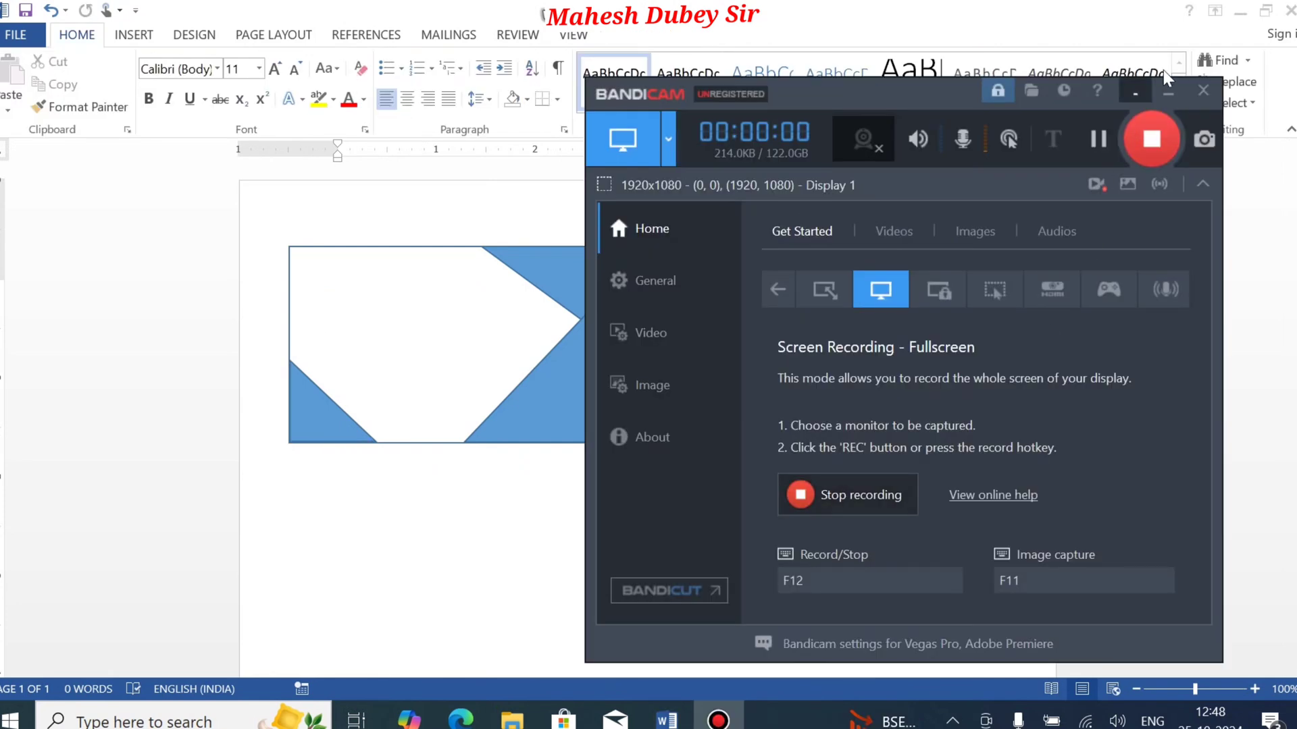
left_click(1130, 93)
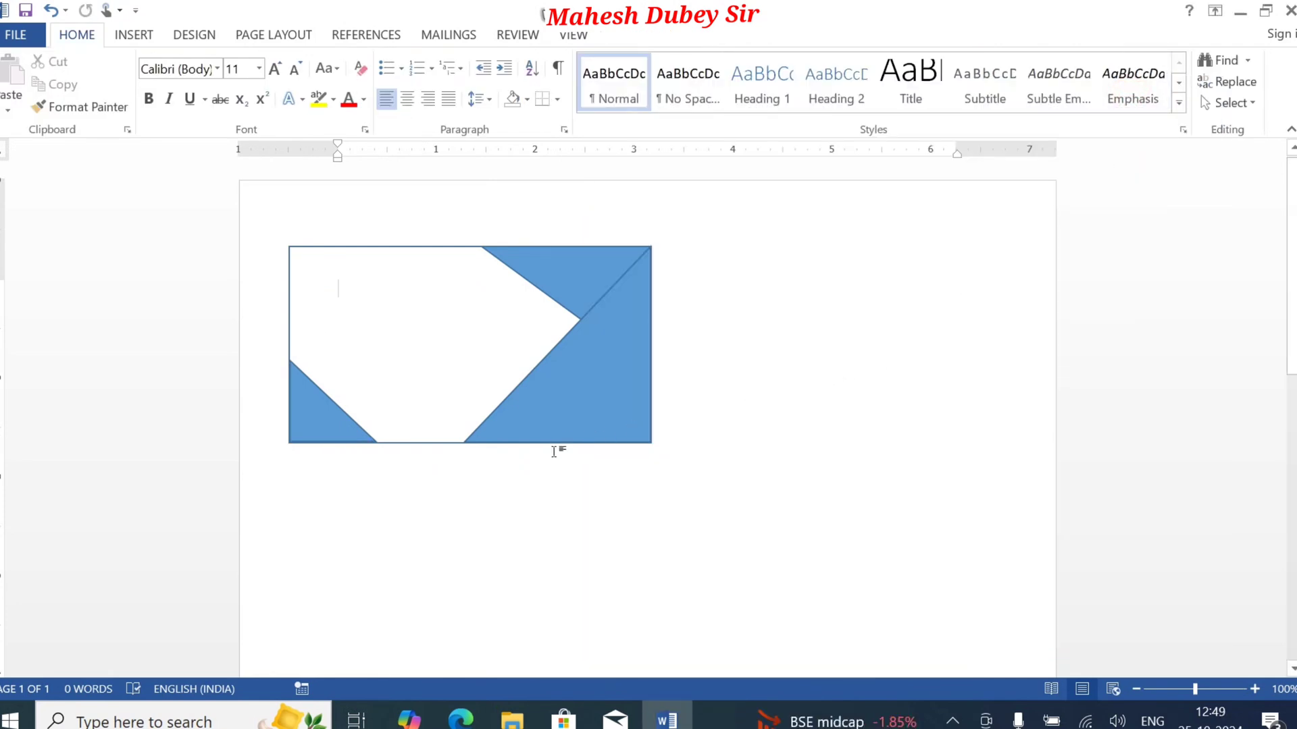
Step: Remove the outlines from all three triangles together
double_click(553, 279)
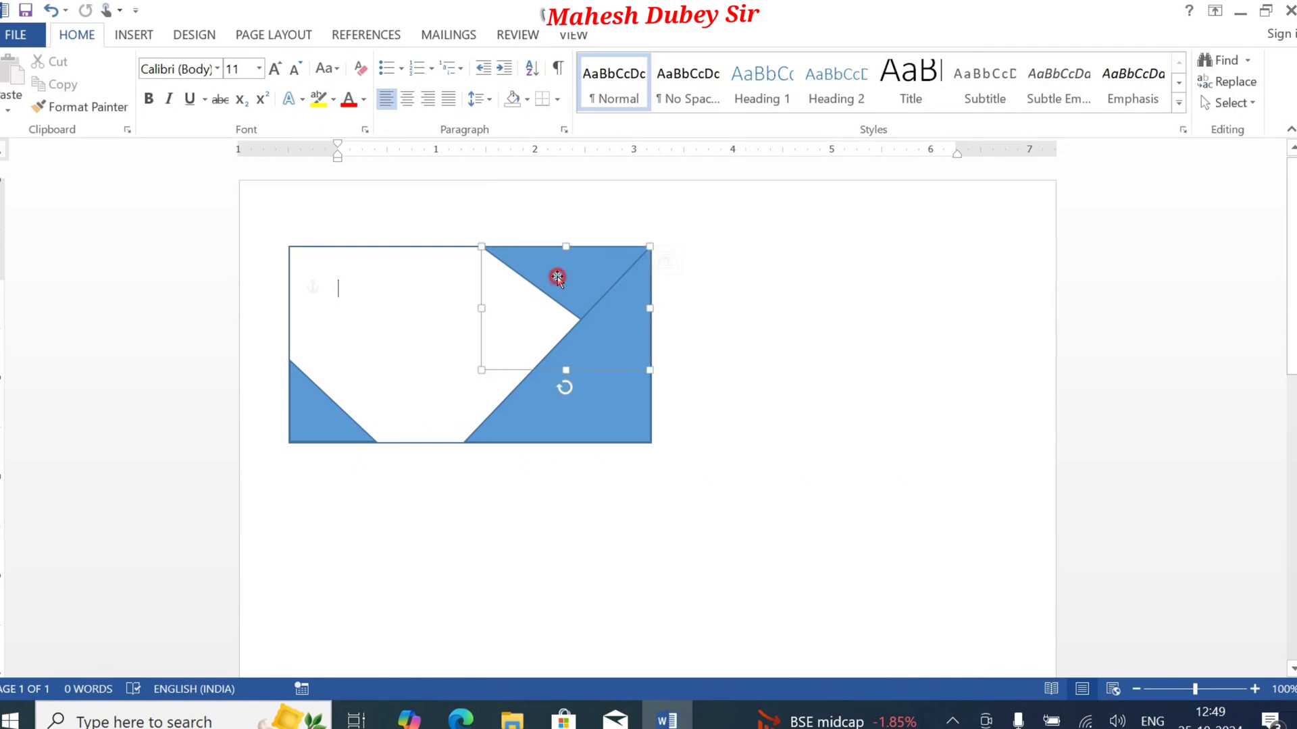
left_click(594, 398, "shift")
left_click(325, 425, "shift")
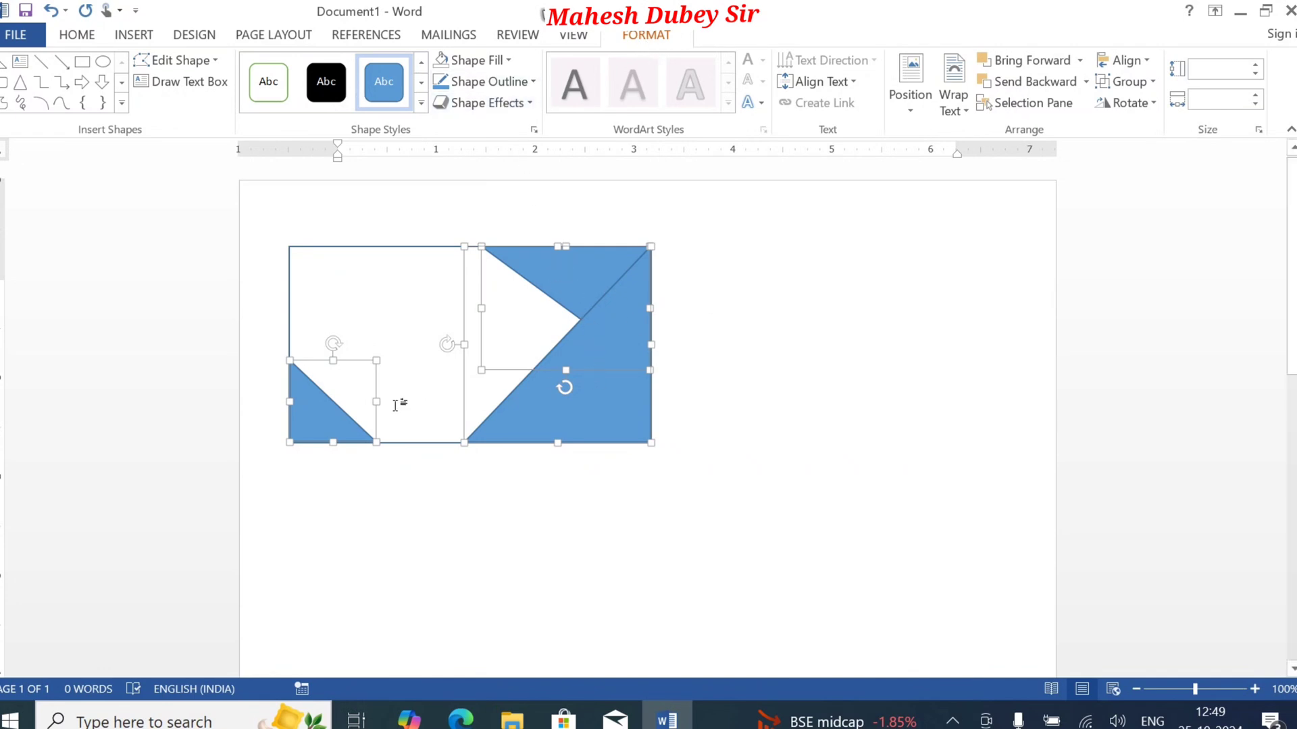
left_click(517, 83)
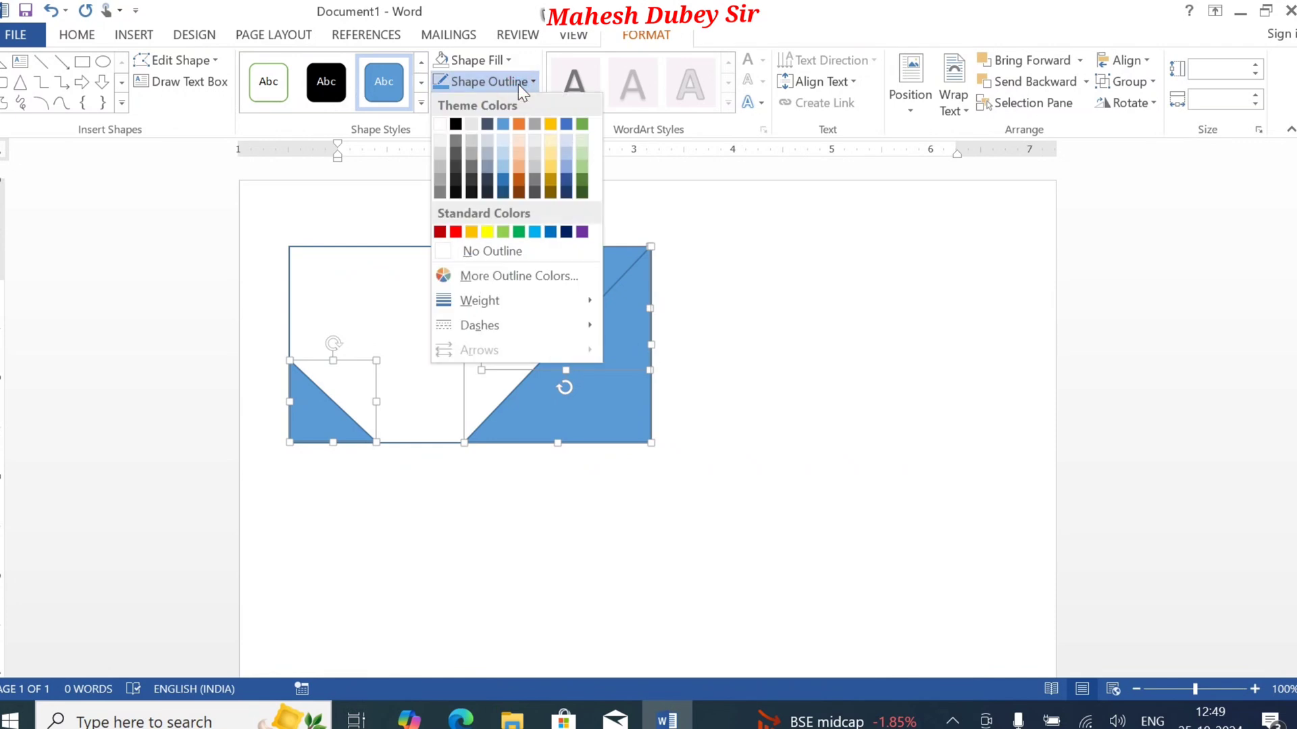
left_click(493, 254)
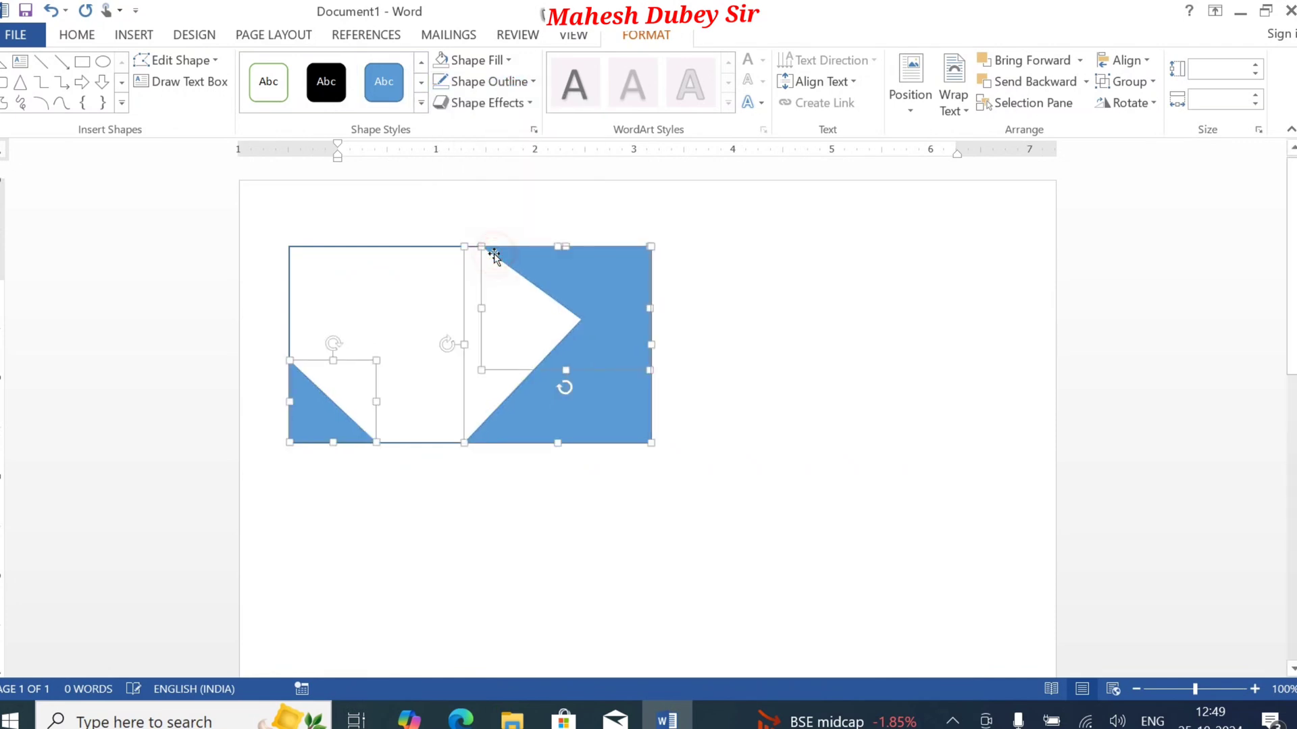
left_click(801, 410)
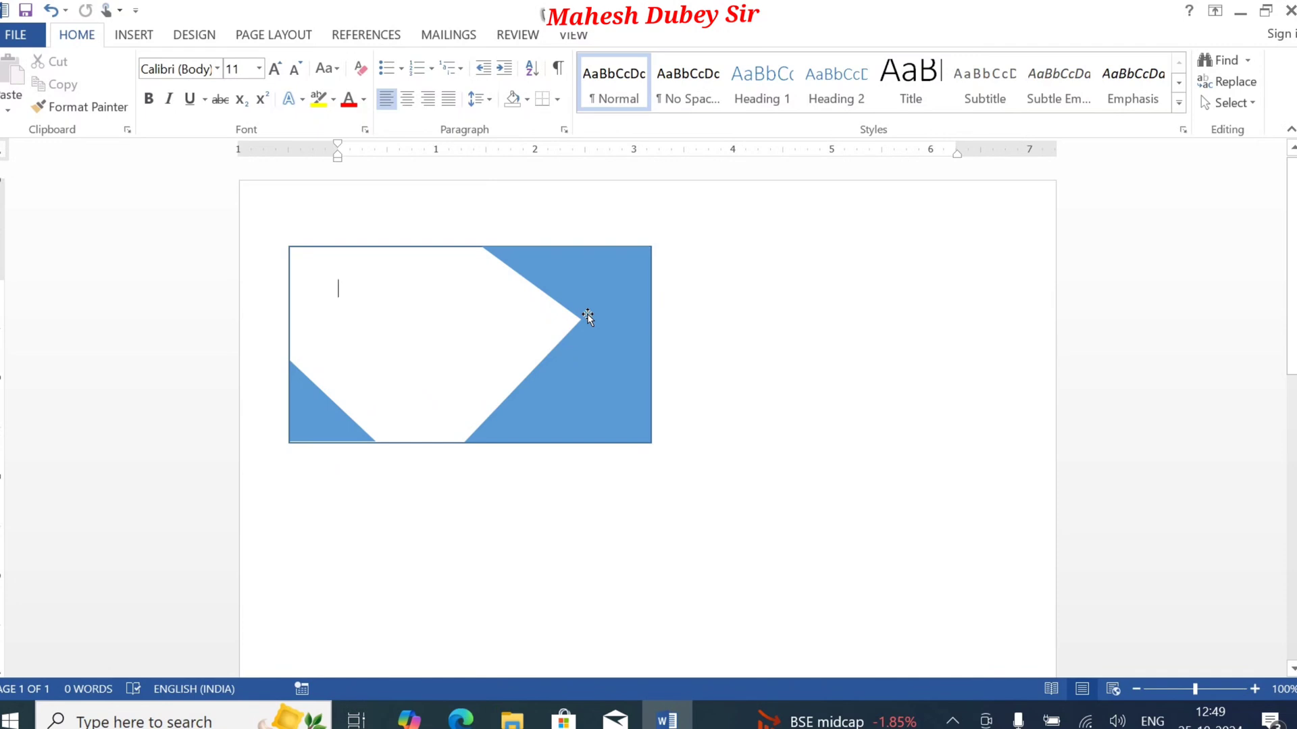
Step: Fill the large lower-right triangle with the standard light blue
left_click(609, 349)
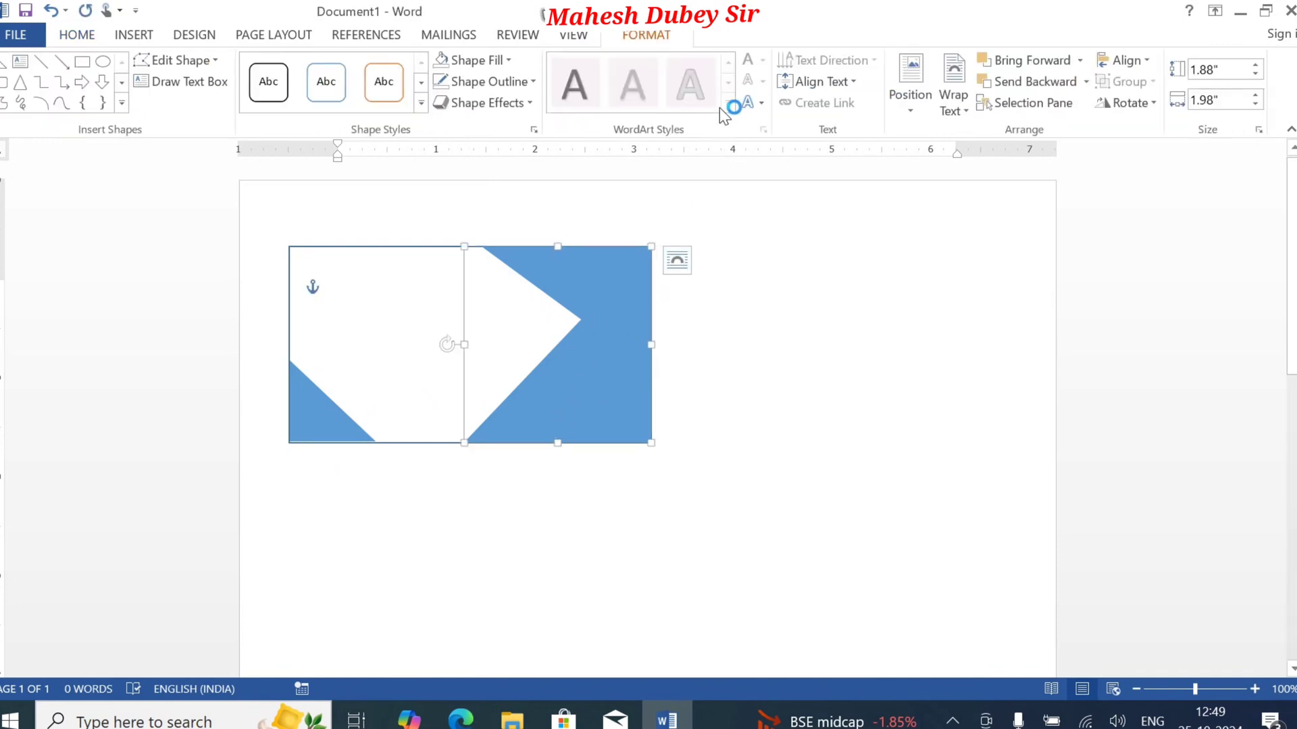
left_click(493, 61)
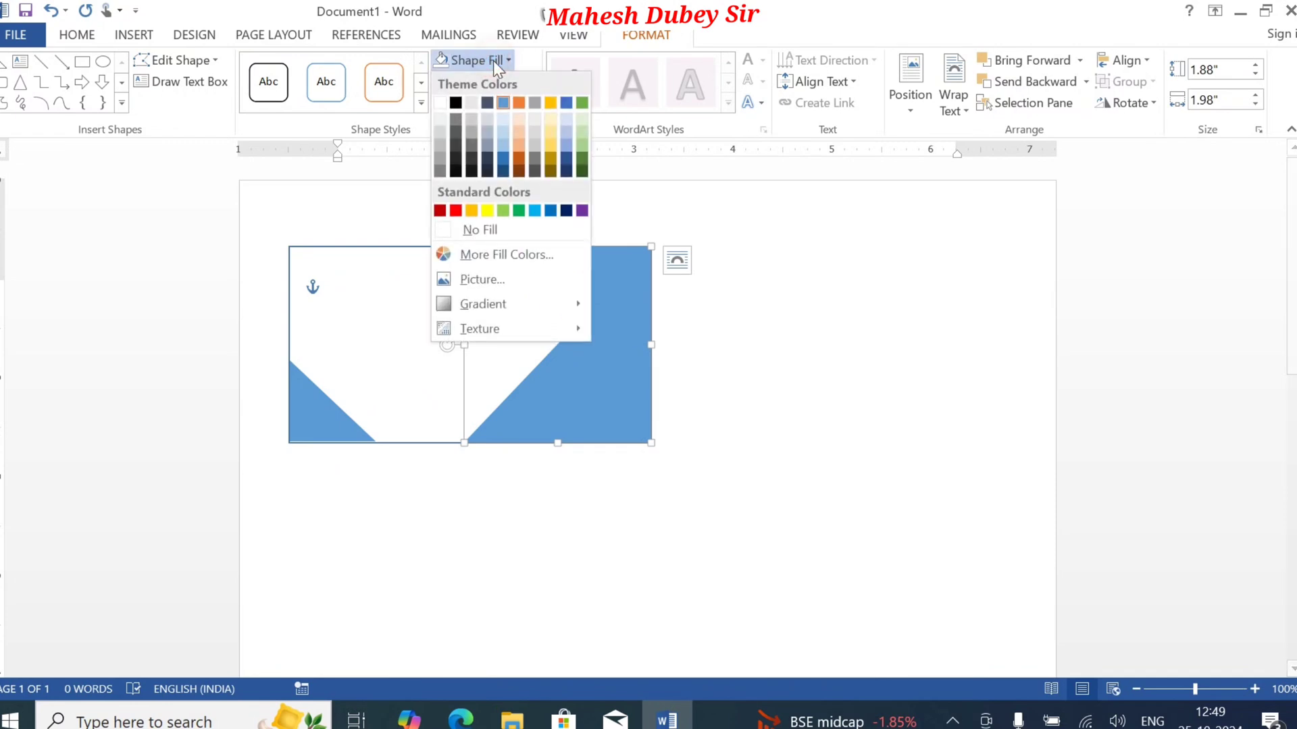
left_click(534, 211)
Step: Fill the upper-right triangle with black
left_click(574, 263)
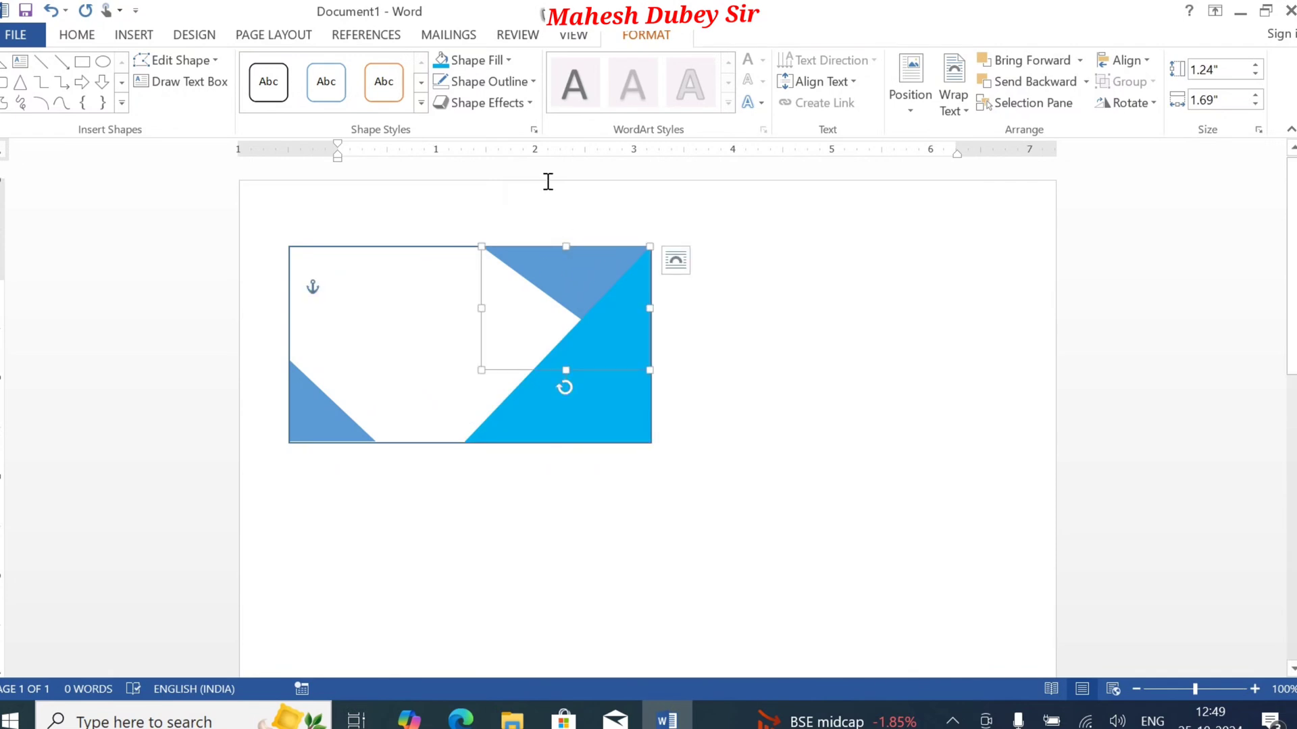
left_click(500, 60)
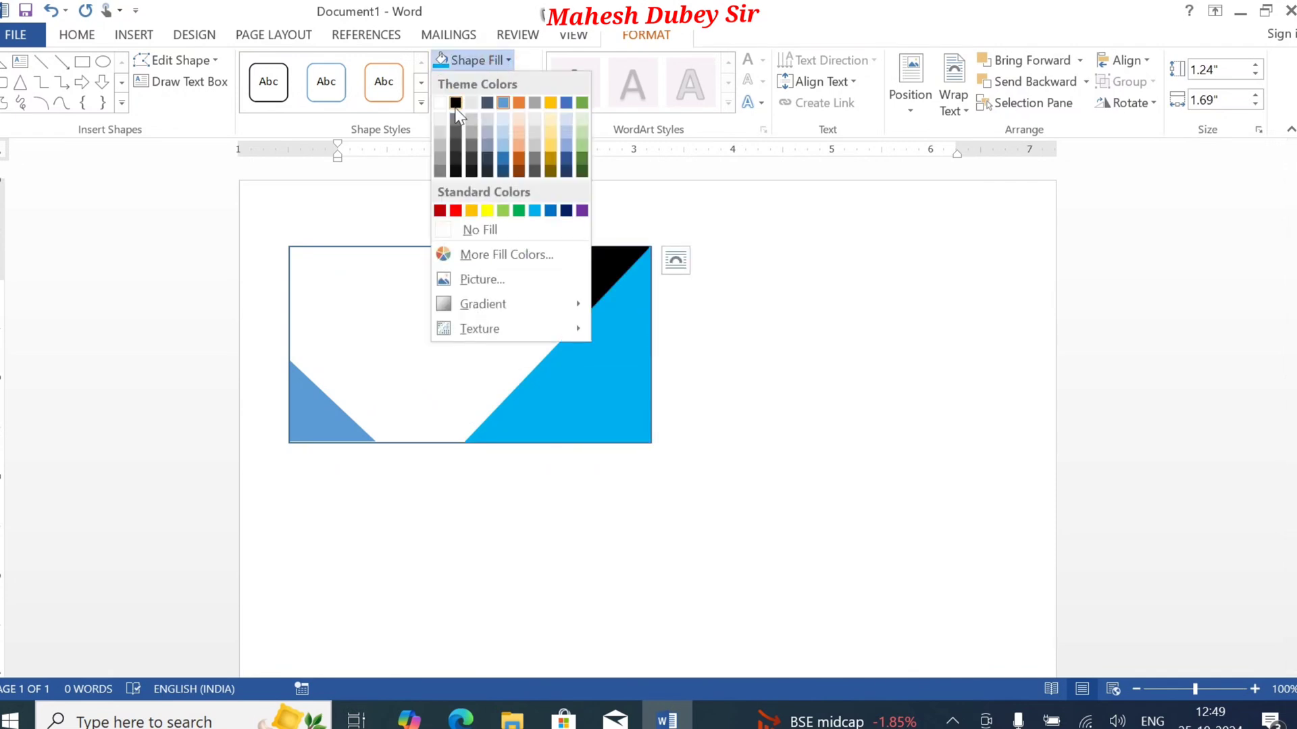
left_click(456, 104)
left_click(483, 103)
left_click(759, 280)
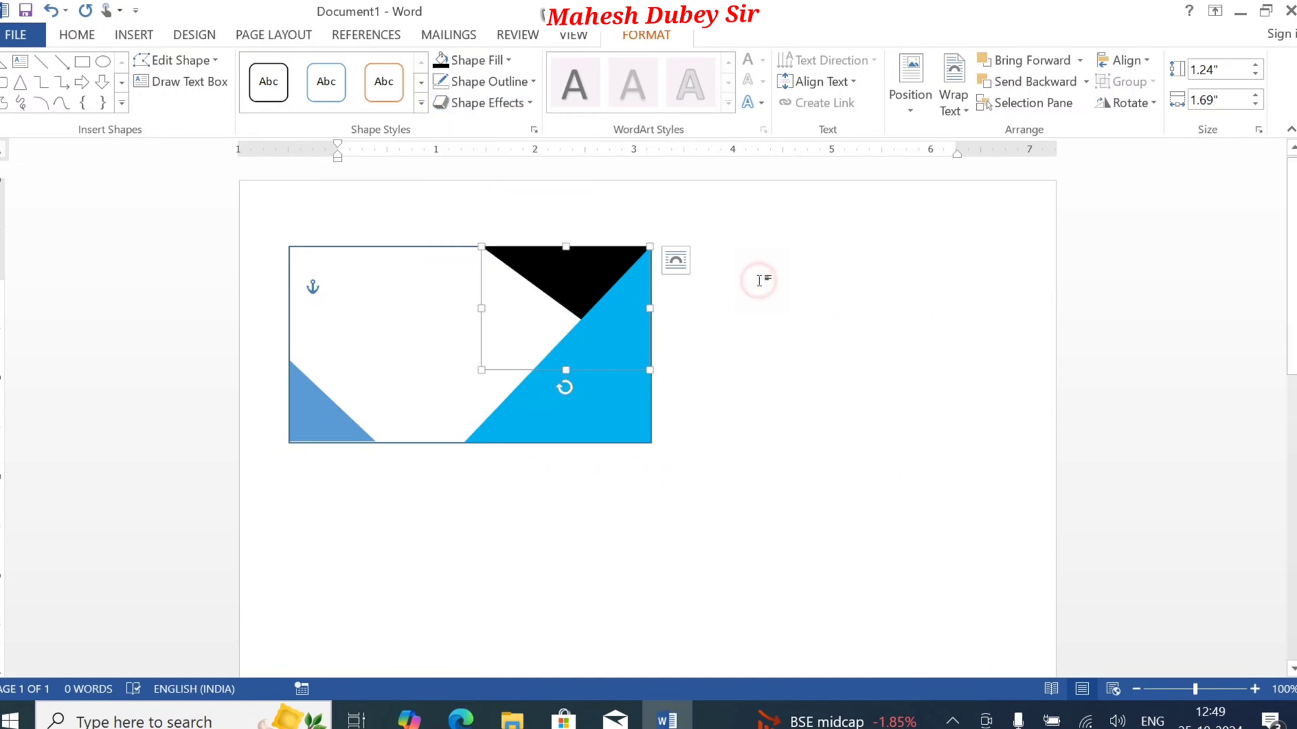
Step: Fill the small lower-left triangle with the same standard light blue as the large one
left_click(324, 424)
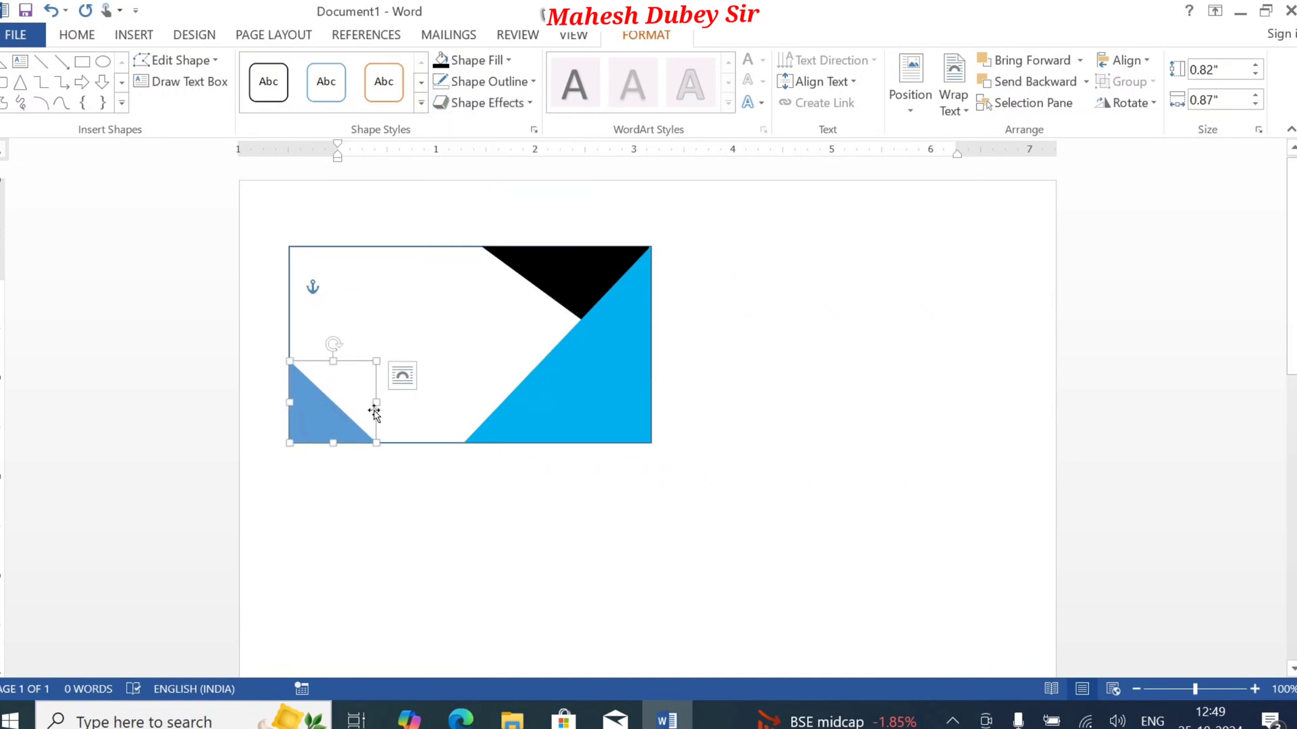
left_click(482, 58)
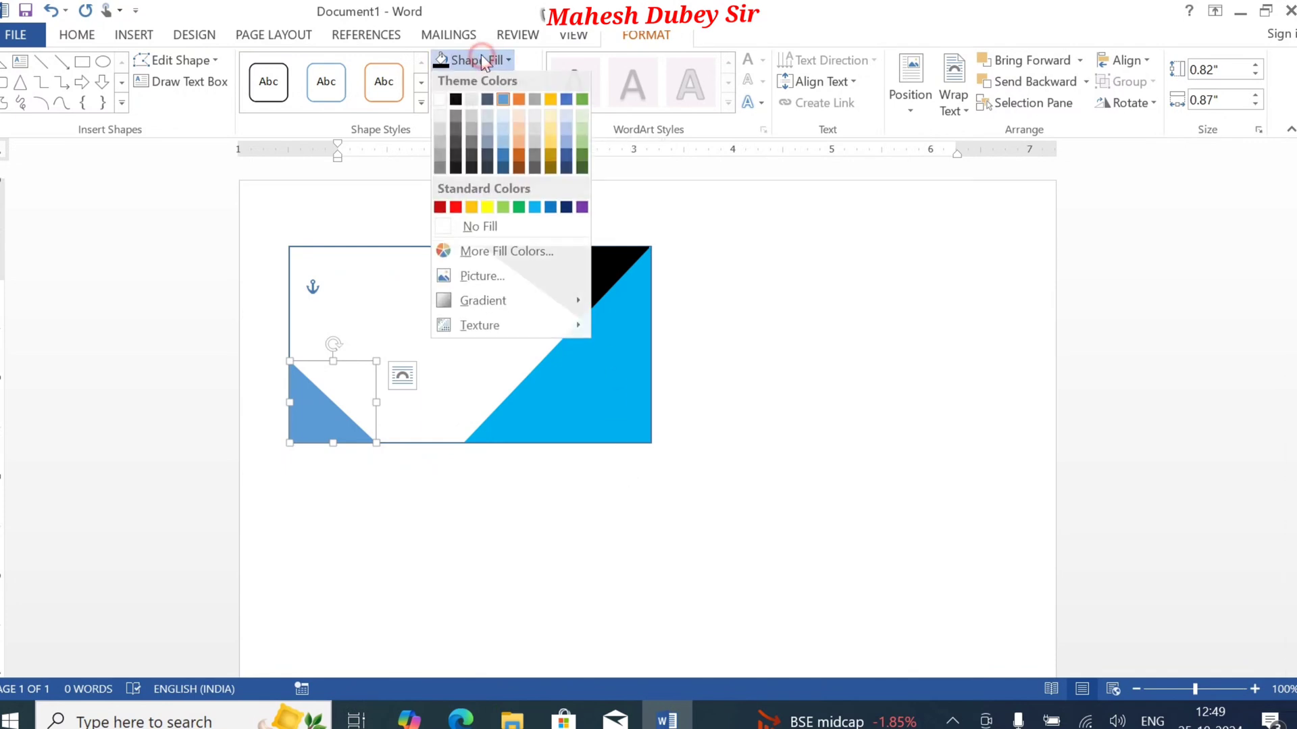
left_click(535, 211)
left_click(776, 321)
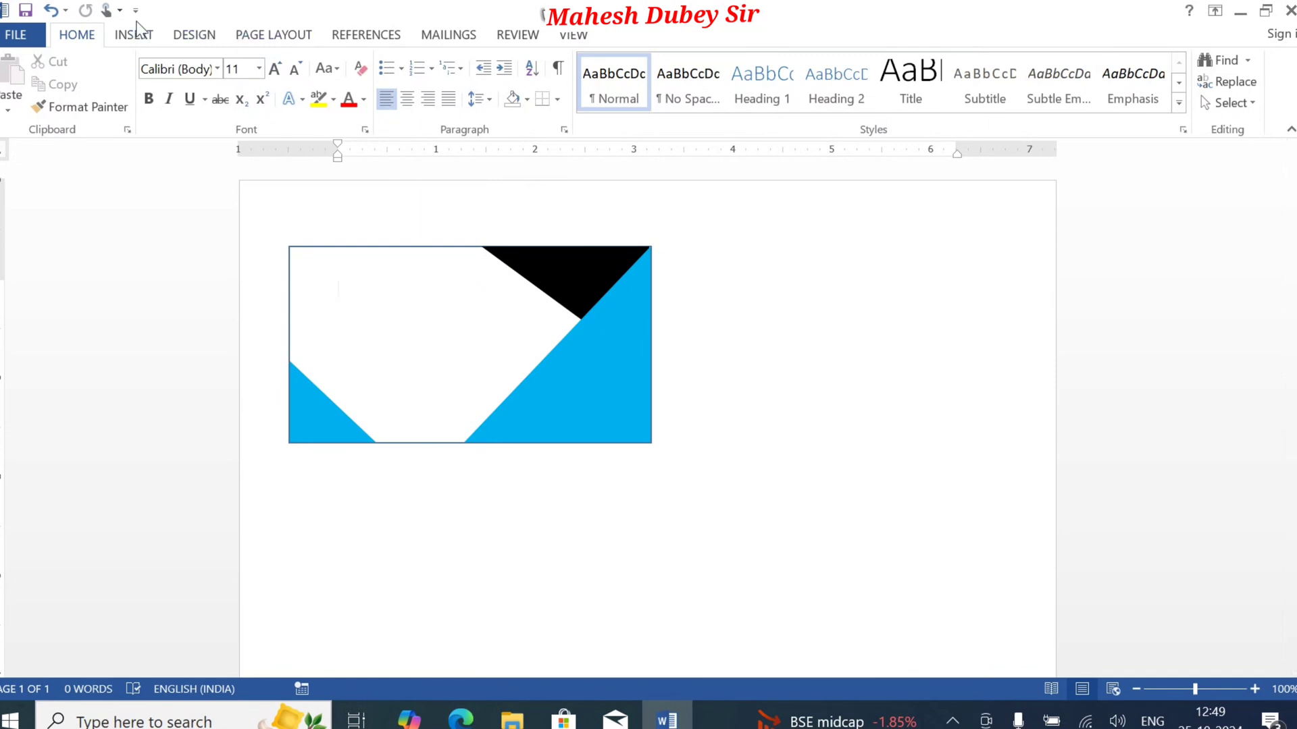
Step: Draw a text box and place it over the large light blue triangle, sized about 1" high by 1.13" wide
left_click(138, 37)
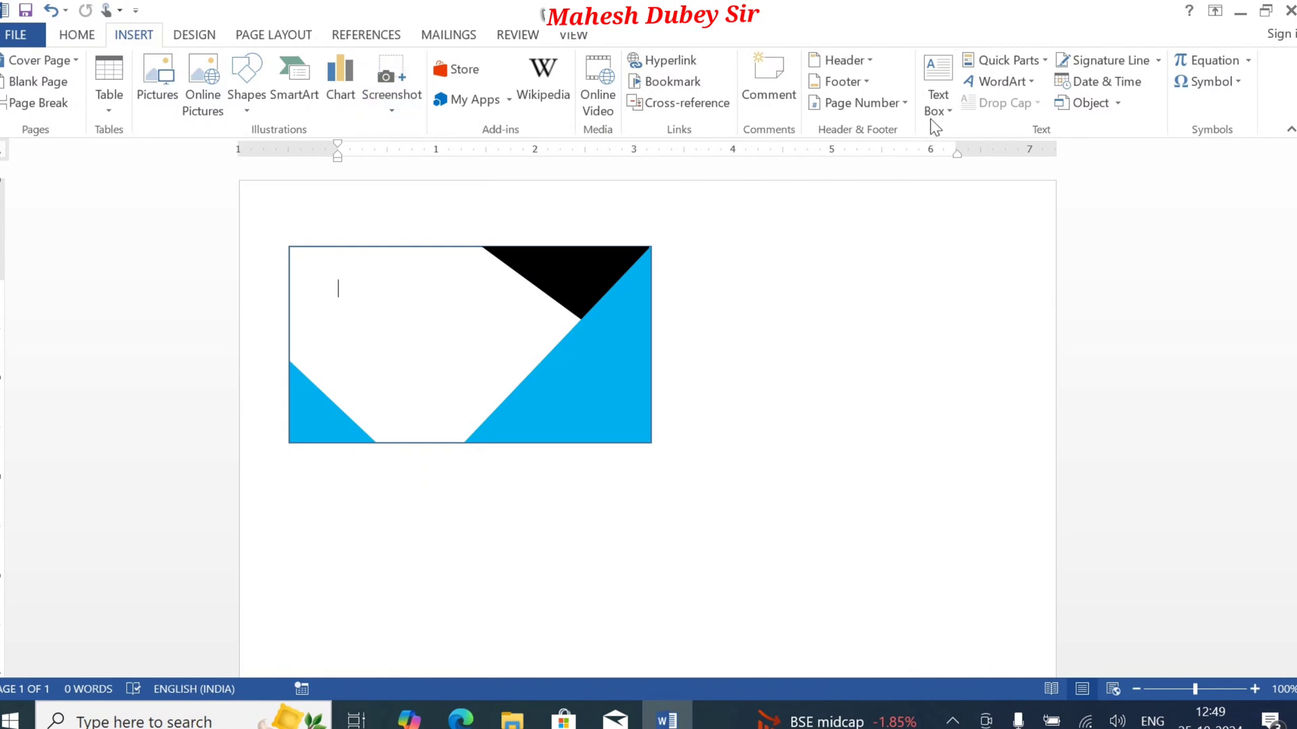
left_click(936, 110)
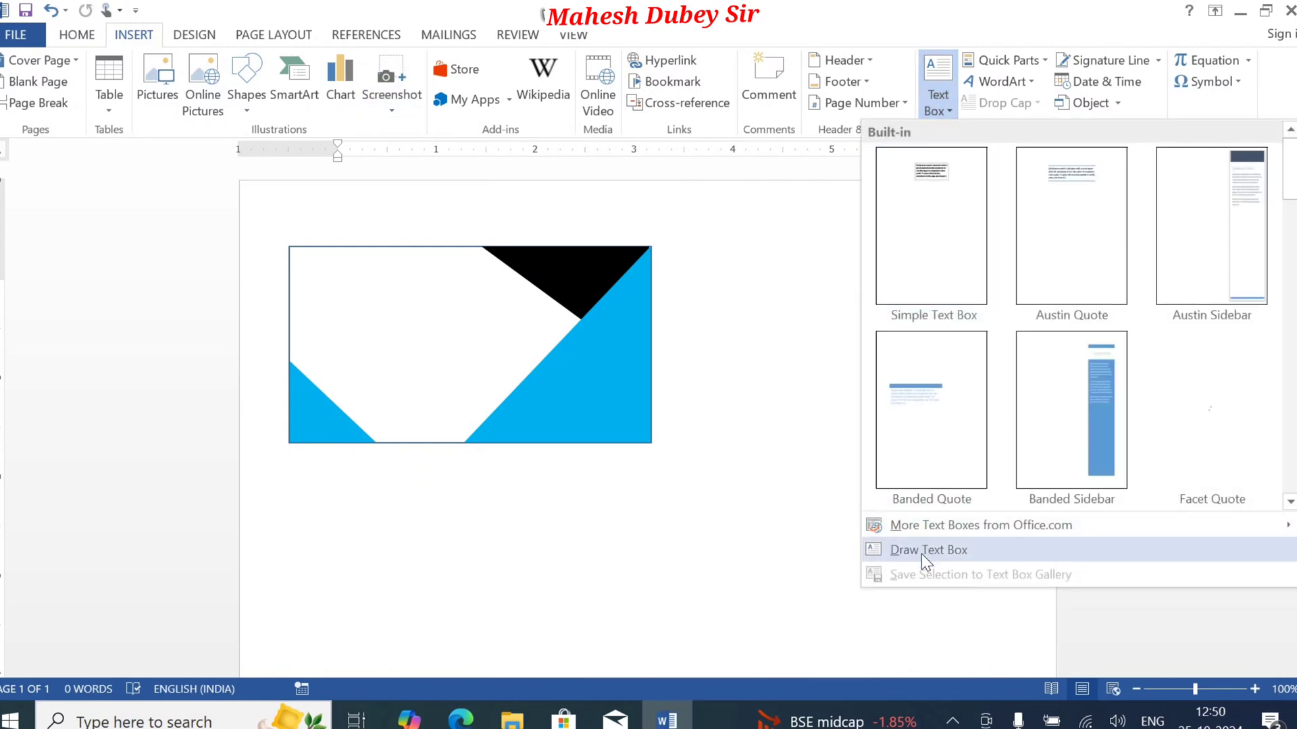
left_click(908, 548)
left_click_drag(921, 555, 950, 655)
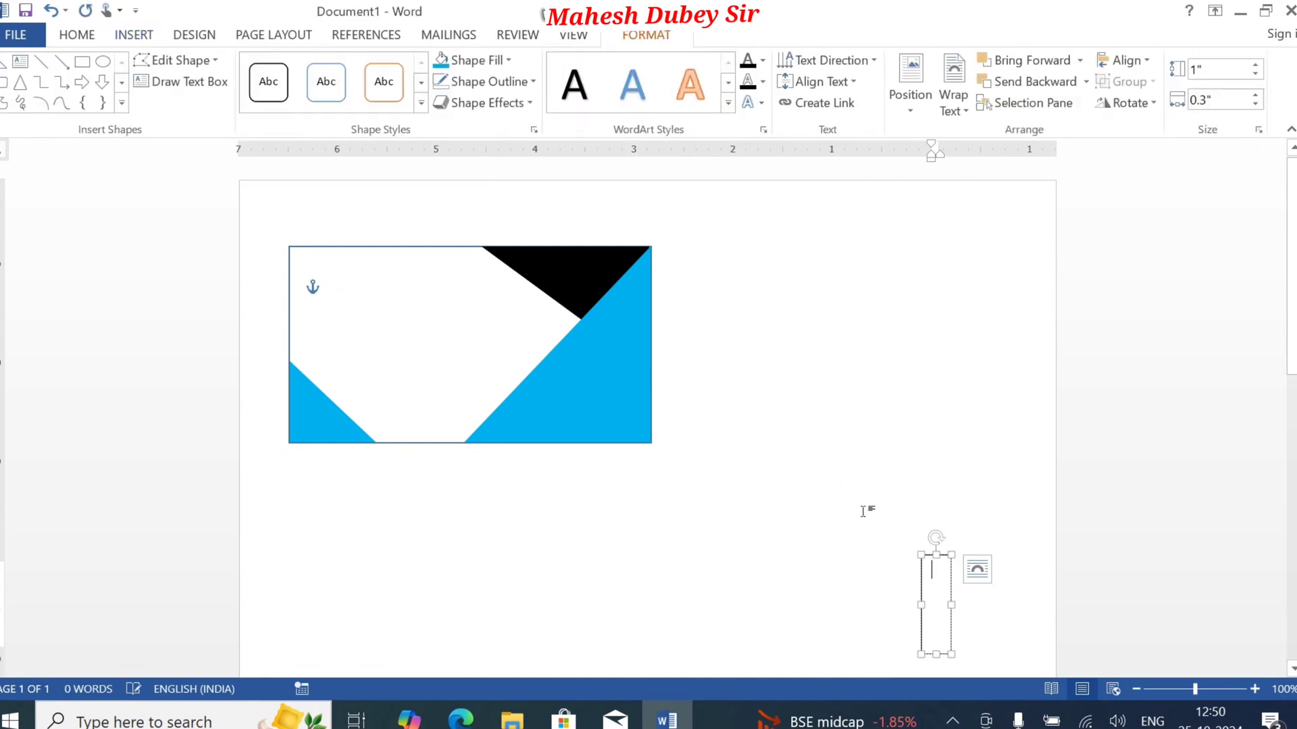
left_click_drag(932, 558, 646, 372)
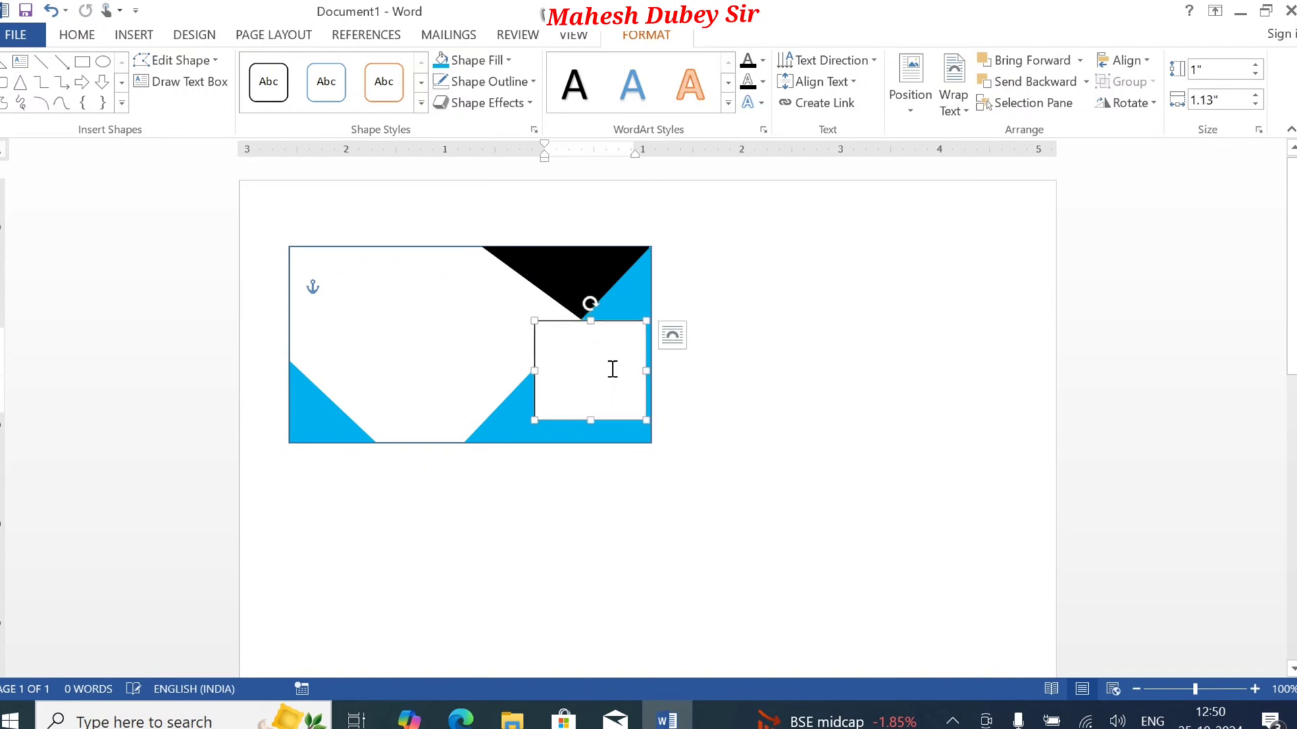
Step: Enter "Company Name" and "EmP-ID" as separate paragraphs in the text box
left_click(583, 348)
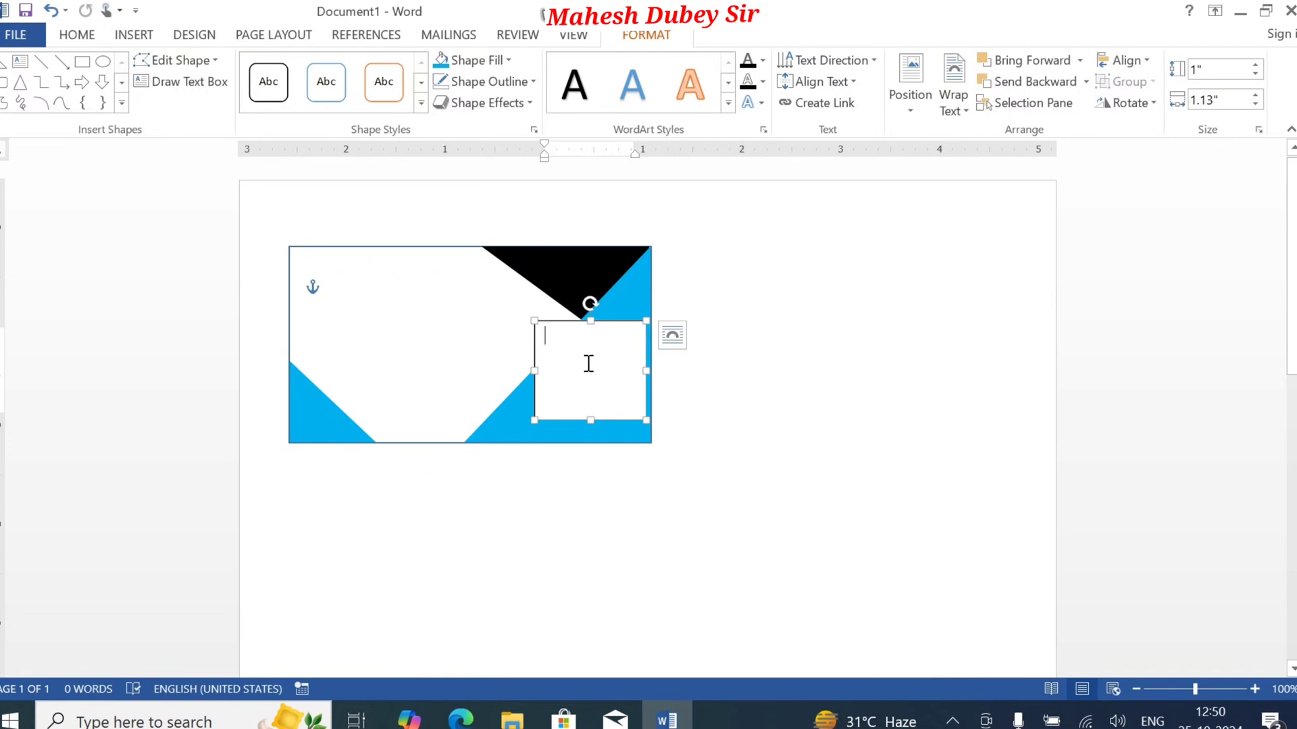
type("Company")
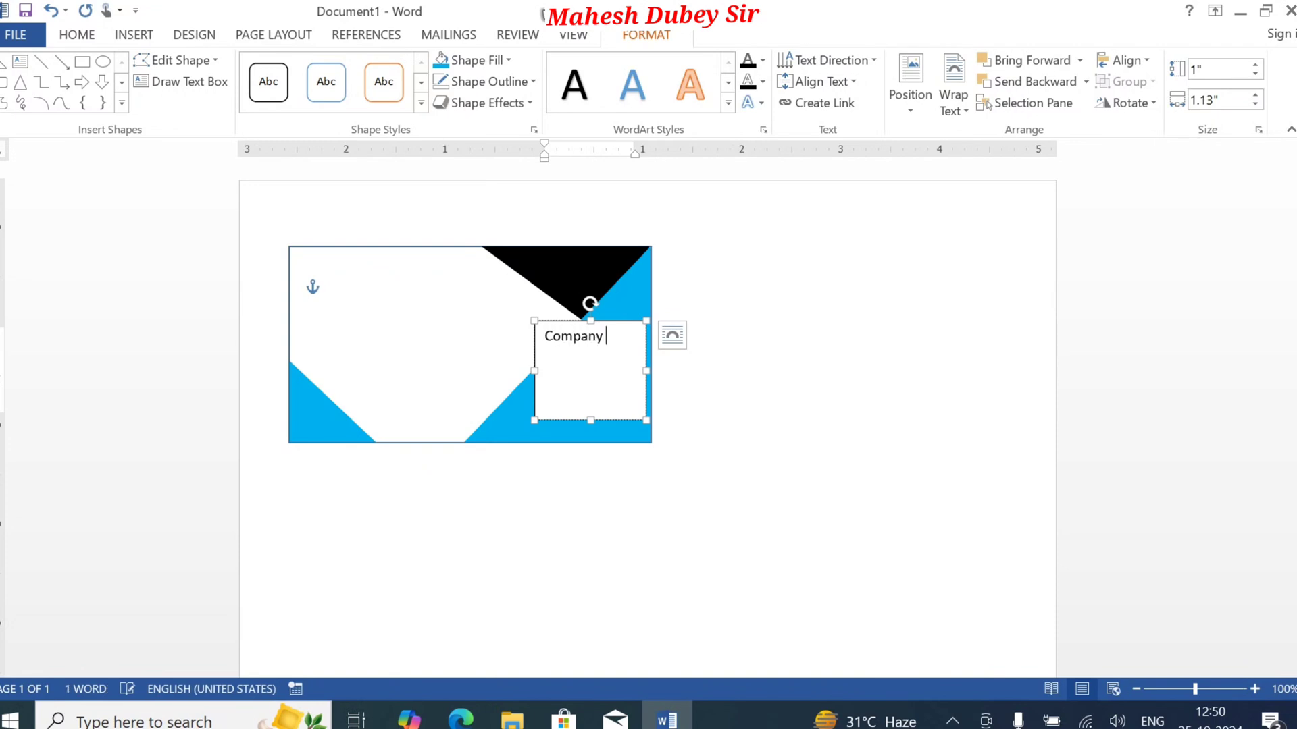
type(" Name")
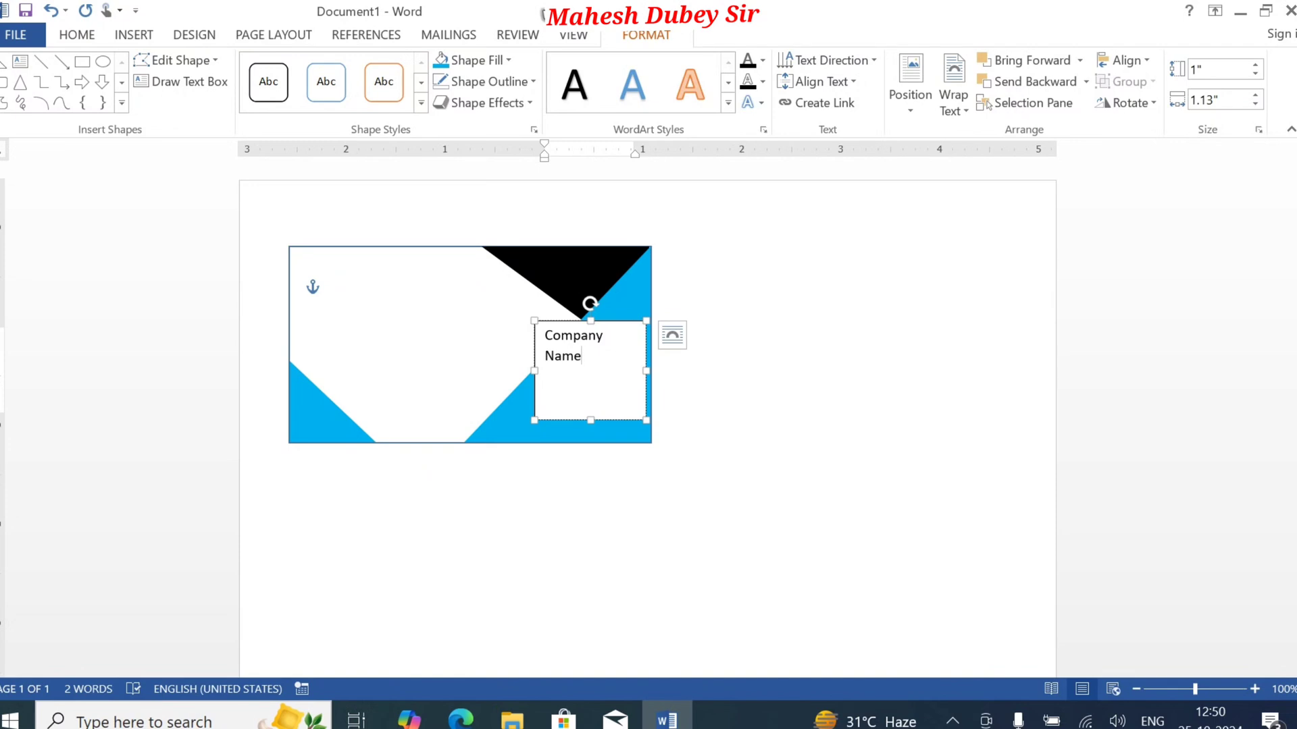
key("Return")
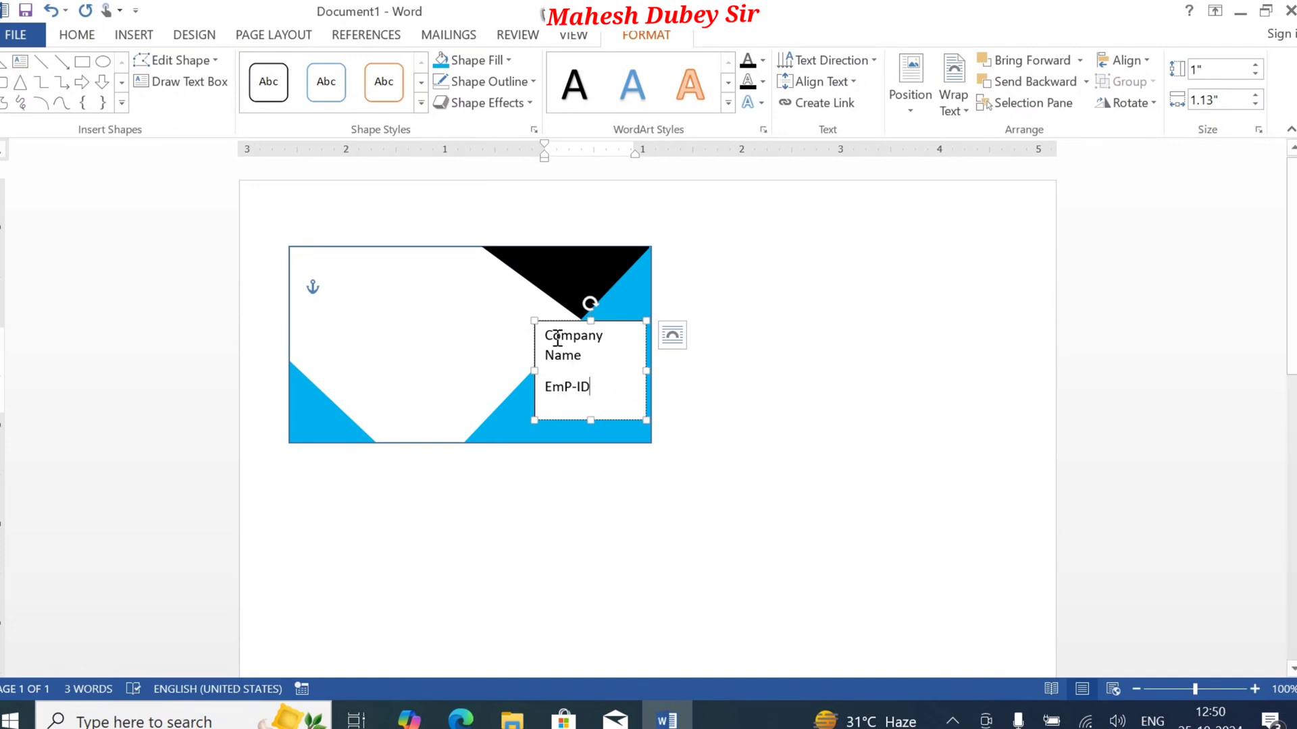
Step: Widen the text box to 1.22" and set all of its text to size 14
left_click_drag(544, 335, 591, 368)
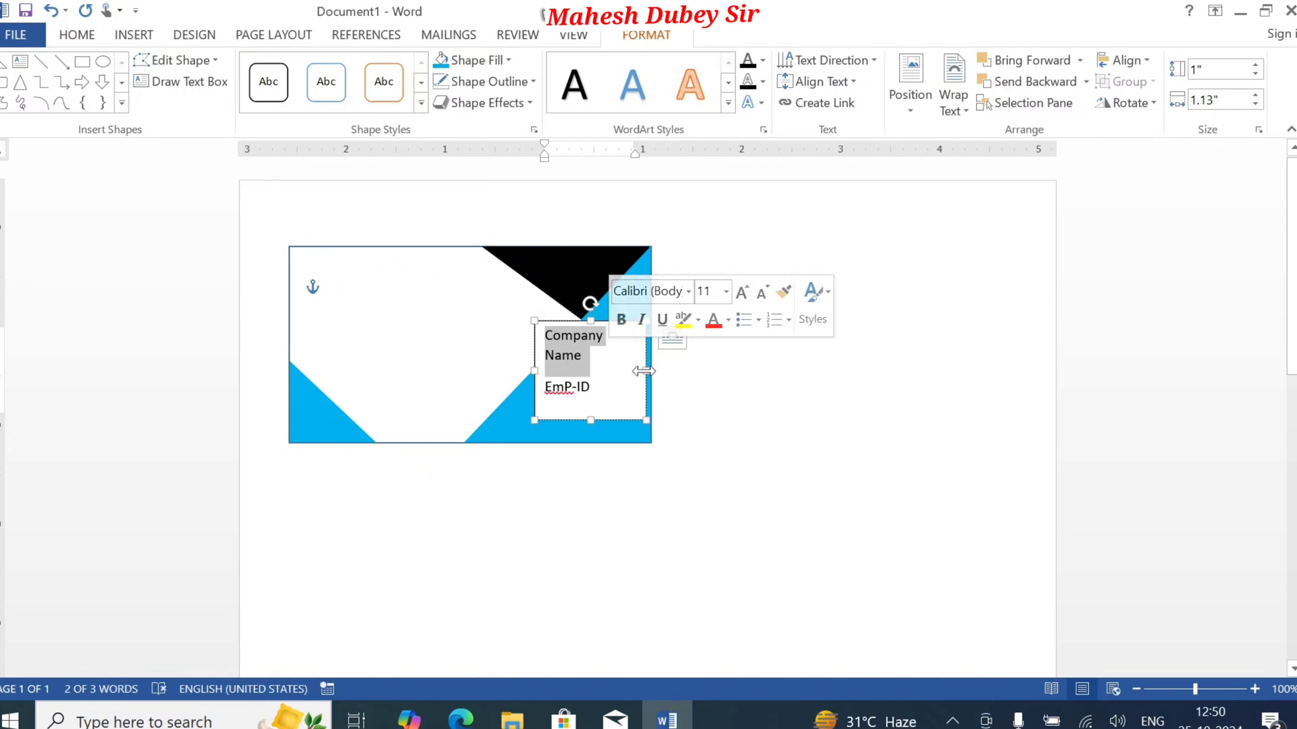
left_click_drag(644, 371, 655, 371)
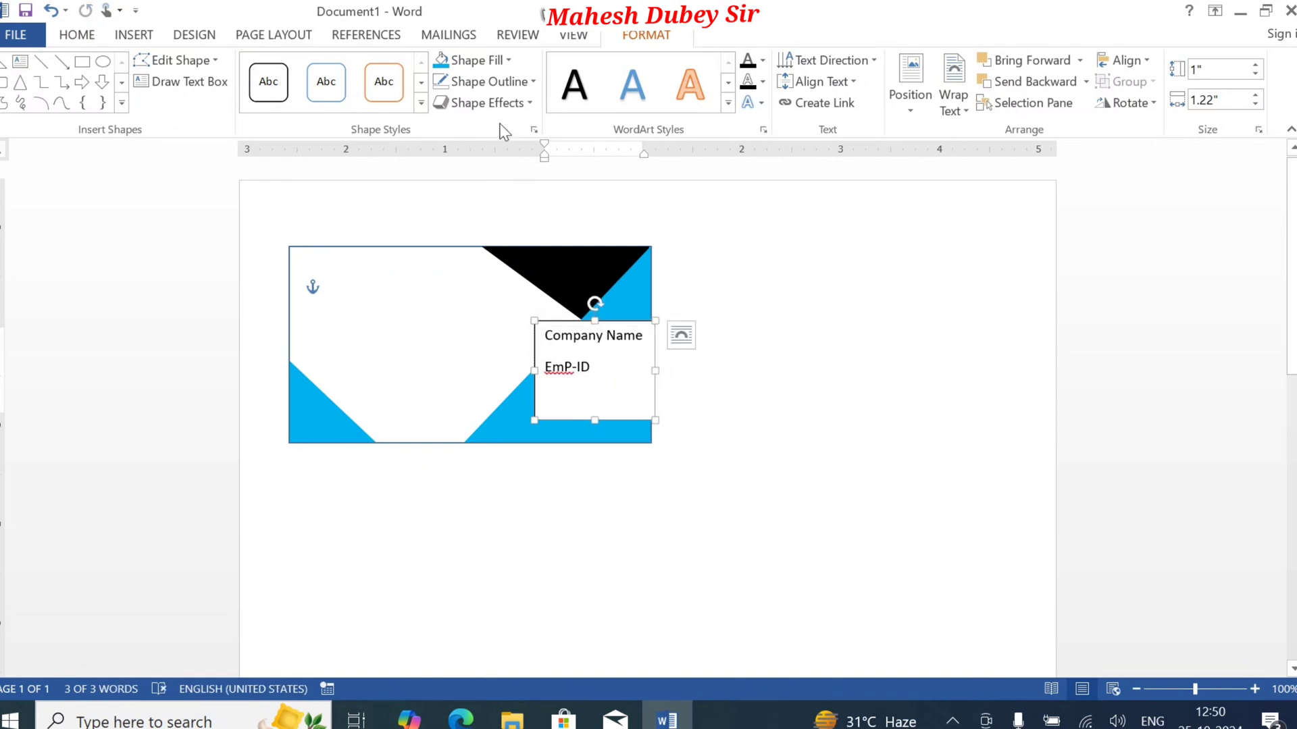
left_click(78, 41)
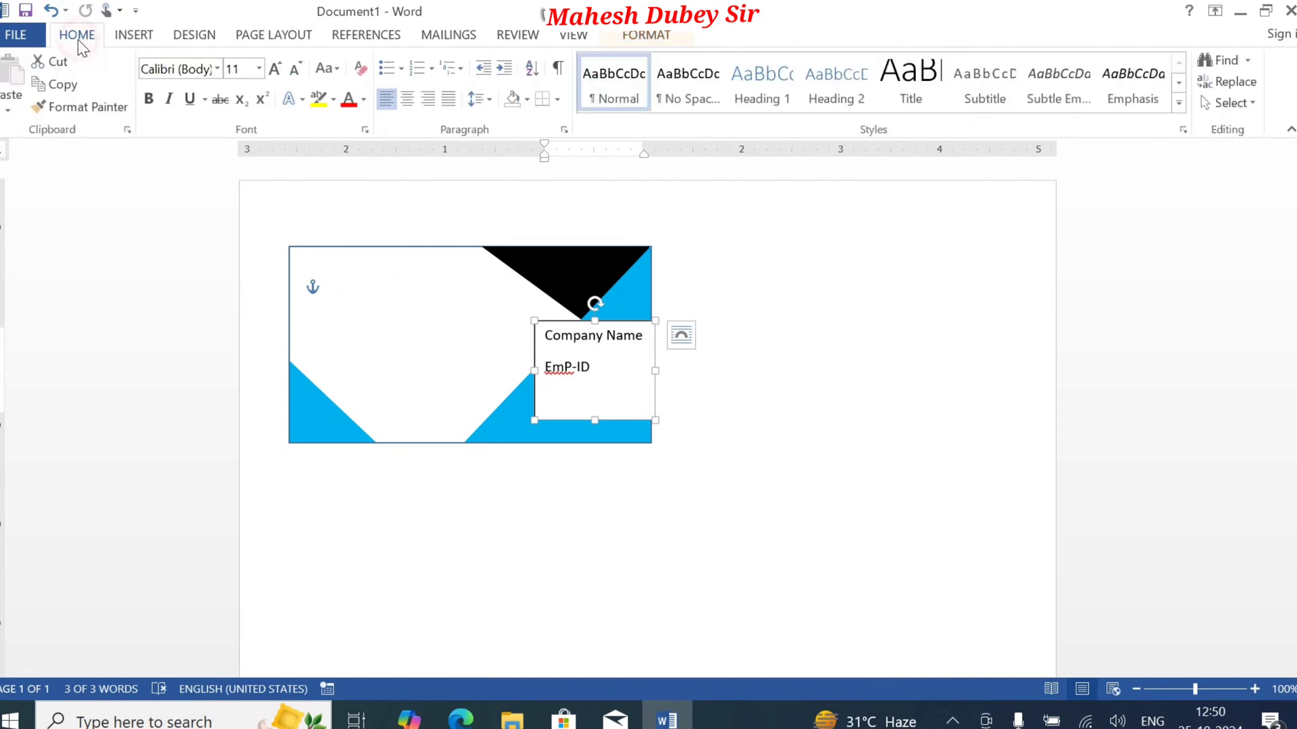
left_click(275, 68)
left_click(274, 68)
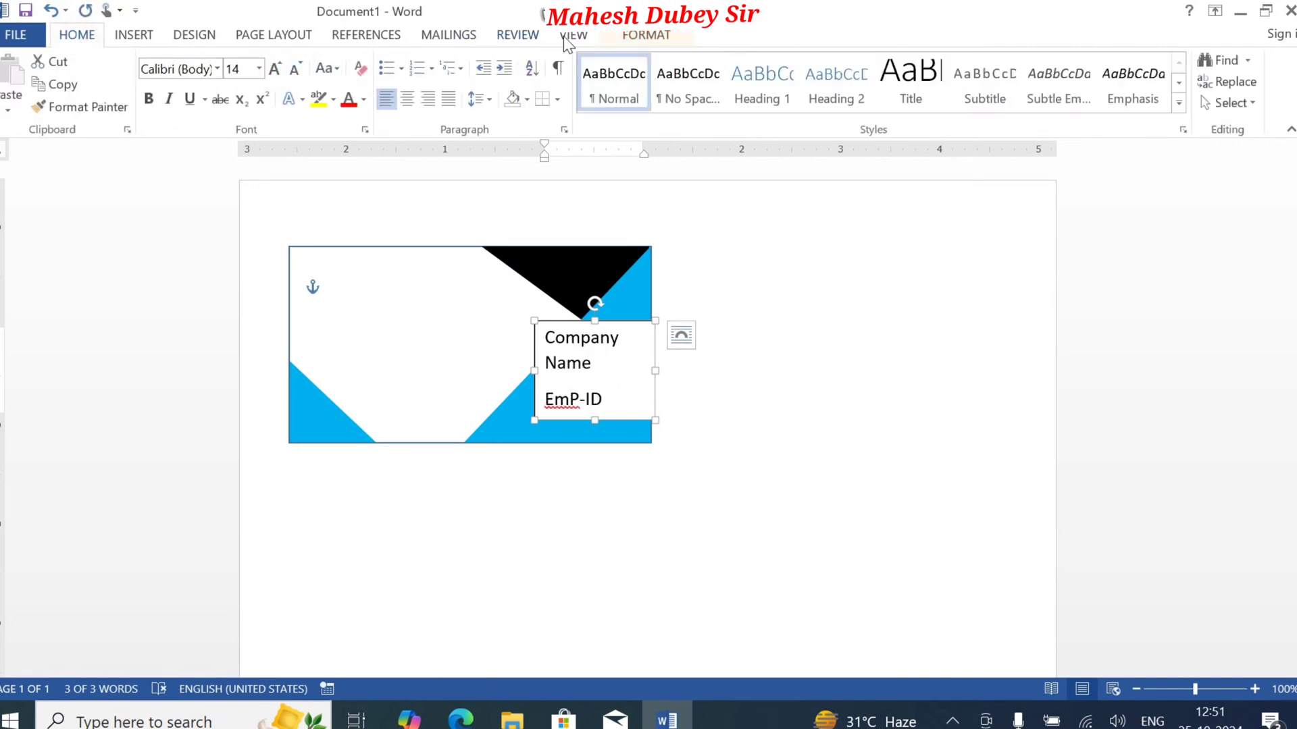
Step: Remove the fill and the outline from the text box
left_click(611, 35)
left_click(493, 59)
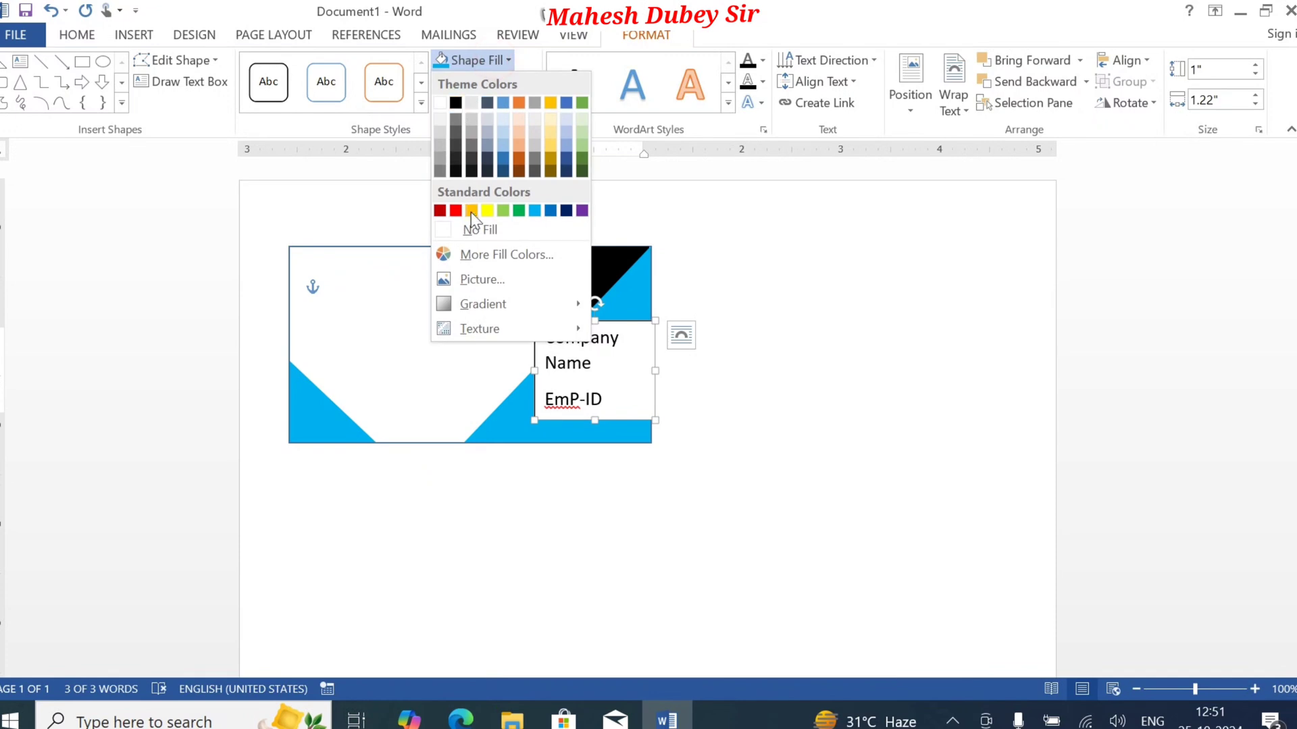
left_click(474, 228)
left_click(499, 82)
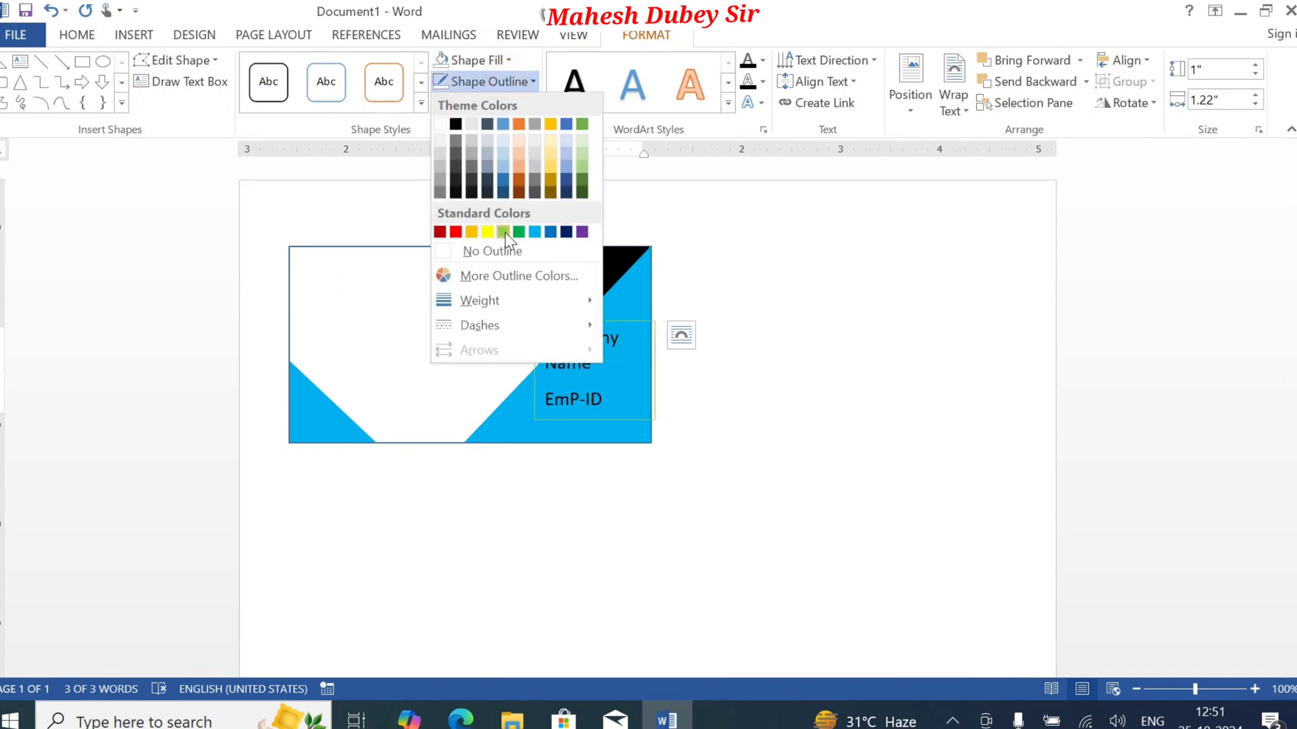
left_click(499, 251)
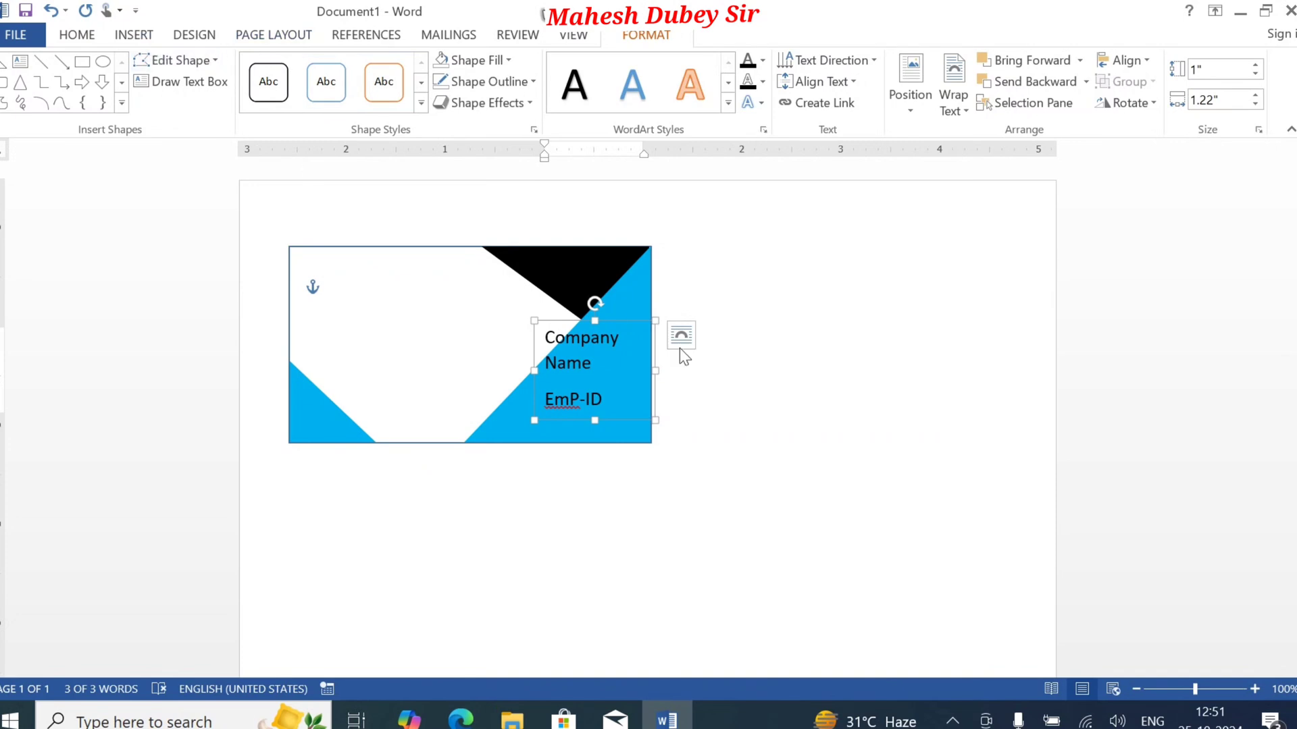
Step: Widen the text box to 1.58" and move it down to the card's lower-right corner
left_click_drag(655, 373, 692, 370)
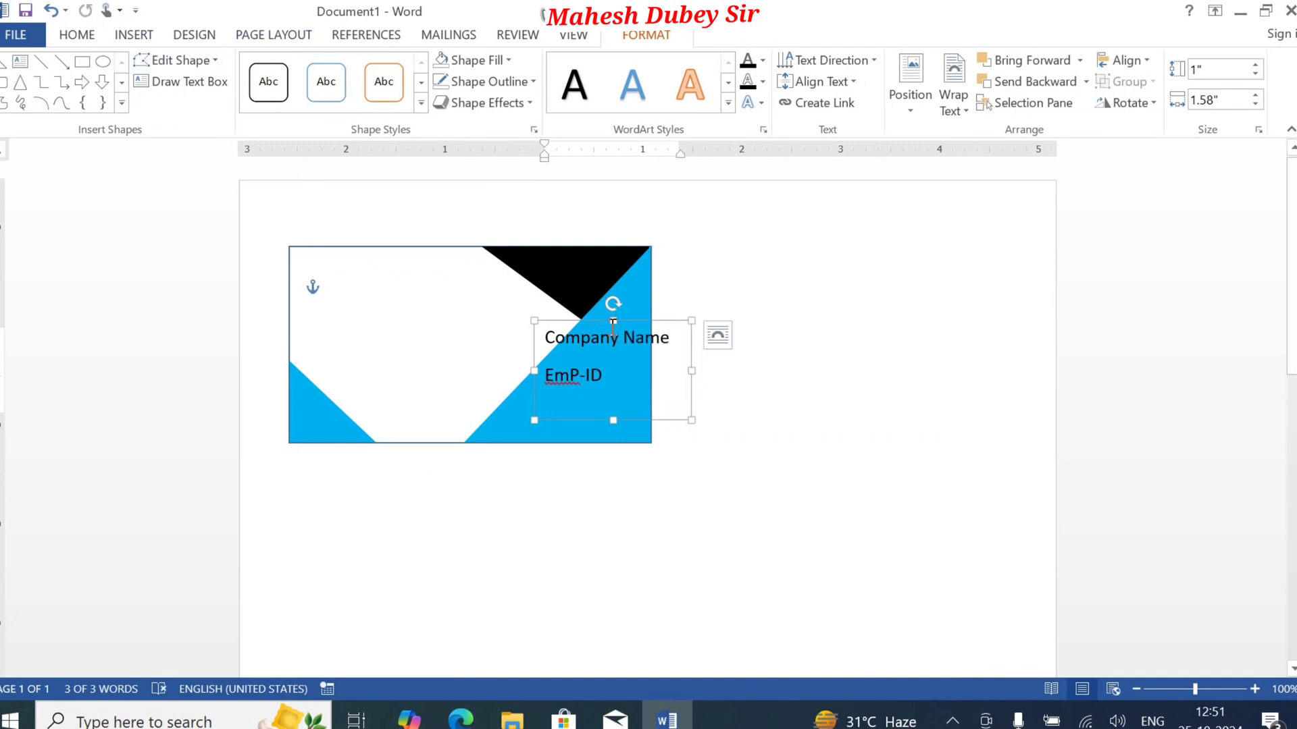
left_click(637, 315)
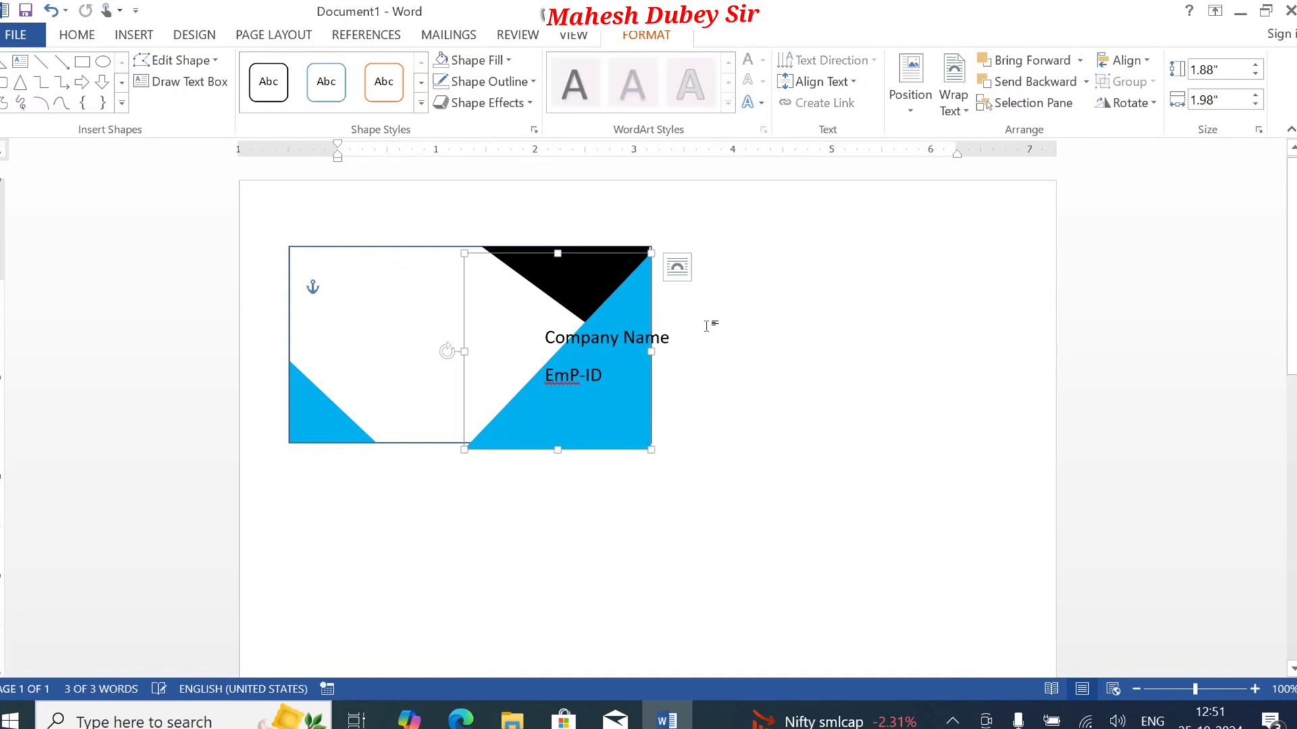
left_click(729, 360)
left_click(674, 347)
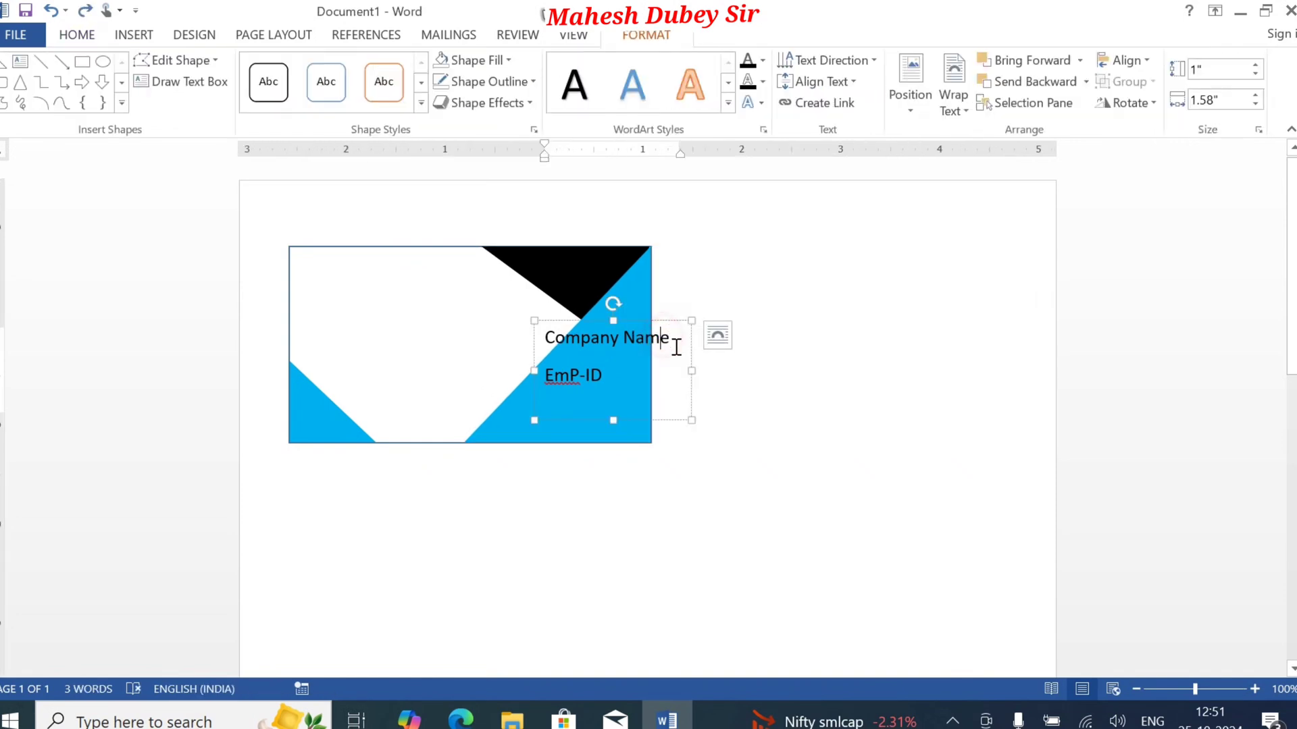
left_click_drag(671, 320, 650, 390)
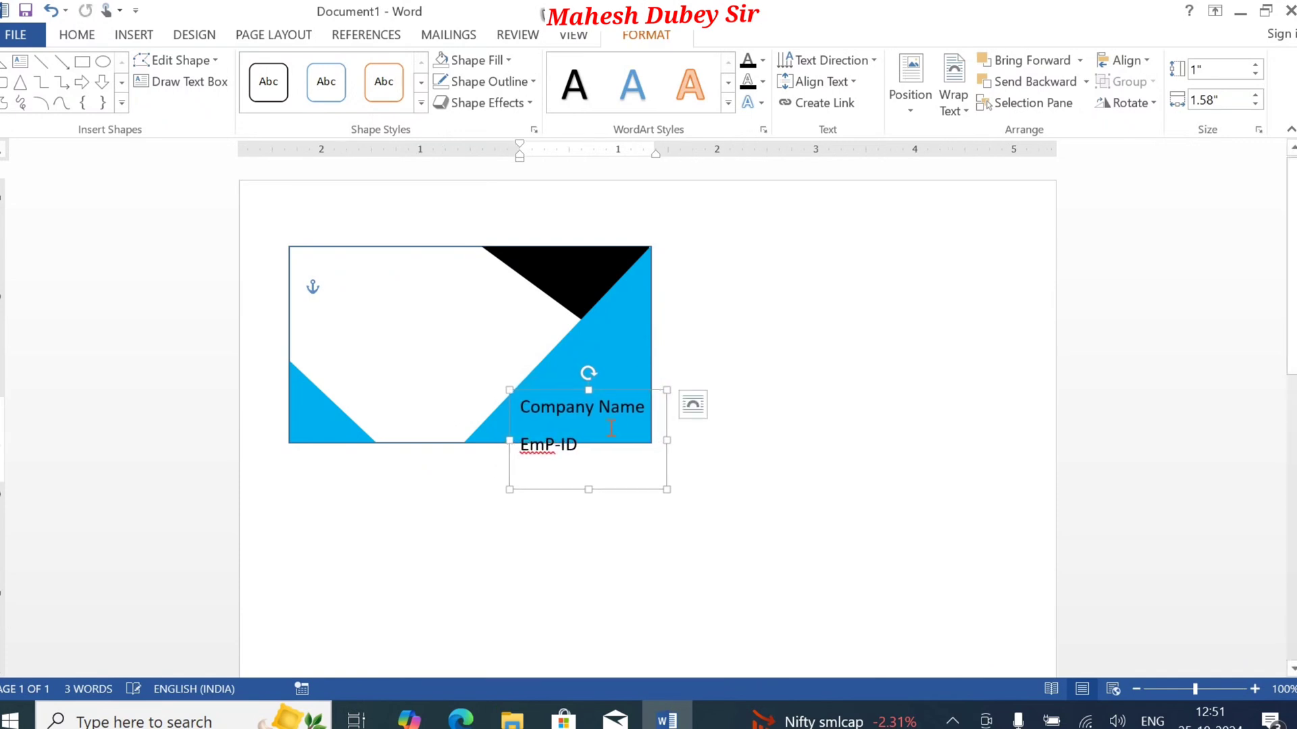
Step: Move the "EmP-ID" line above "Company Name" in the text box, keeping each as its own paragraph
left_click_drag(584, 447, 526, 442)
key("ctrl+c")
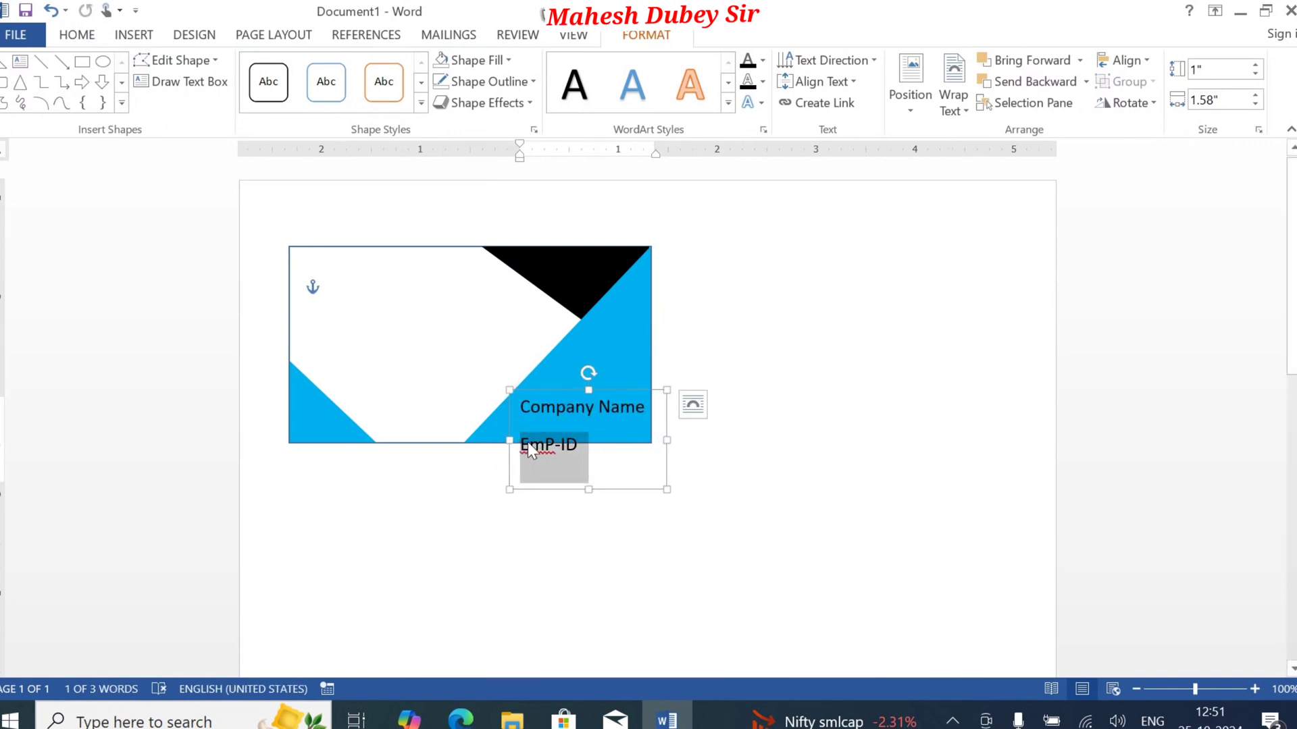
key("Delete")
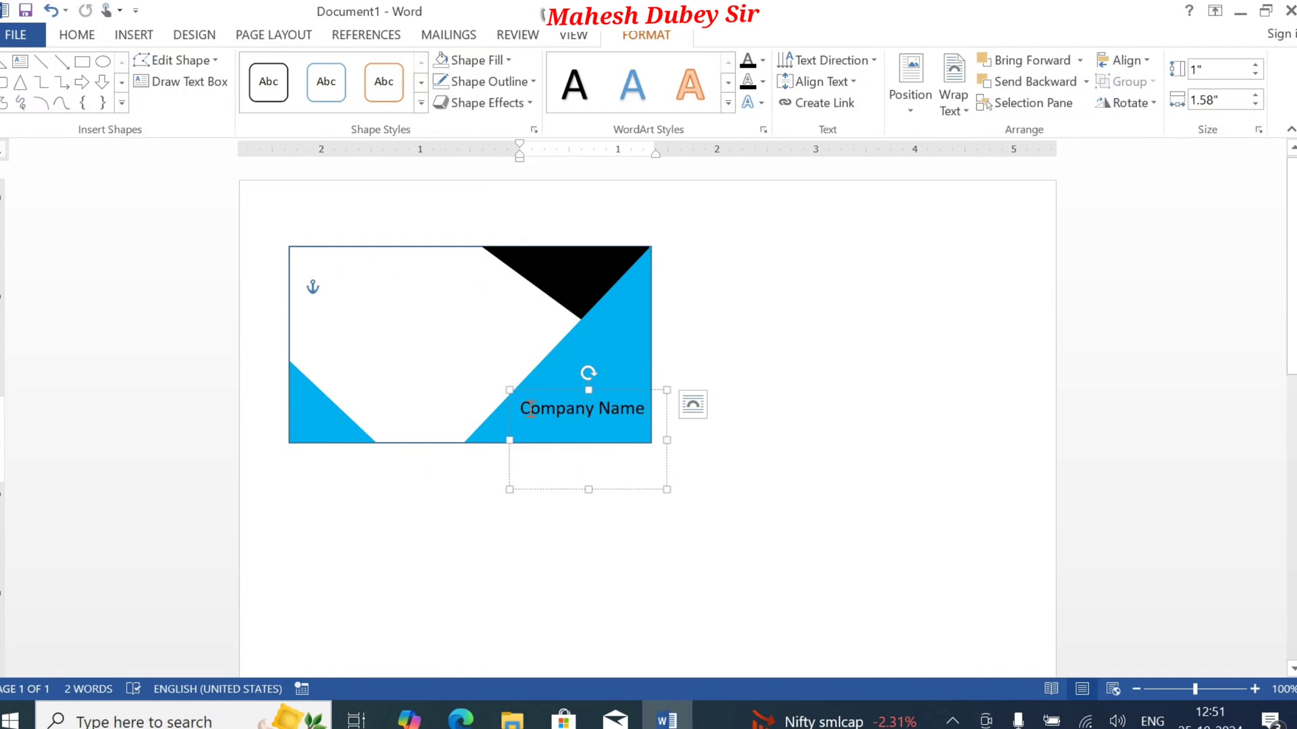
left_click(521, 408)
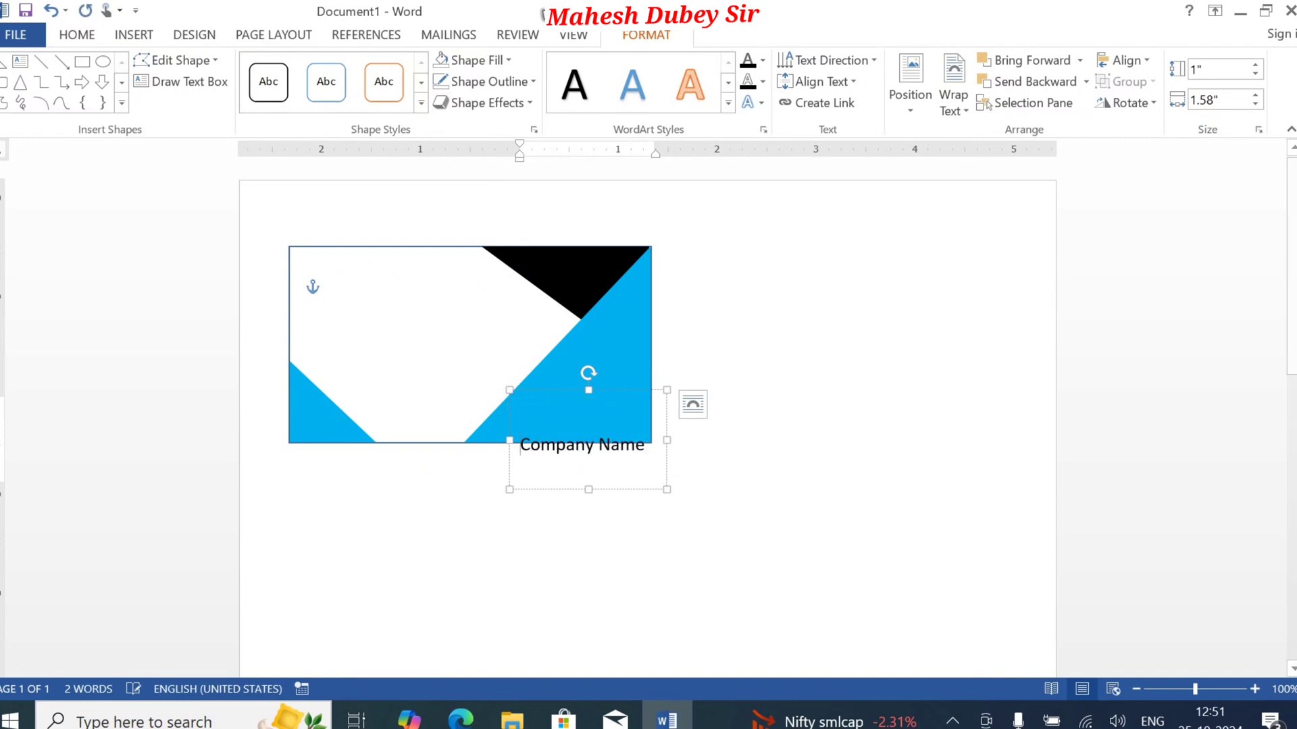
key("Return")
key("ctrl+v")
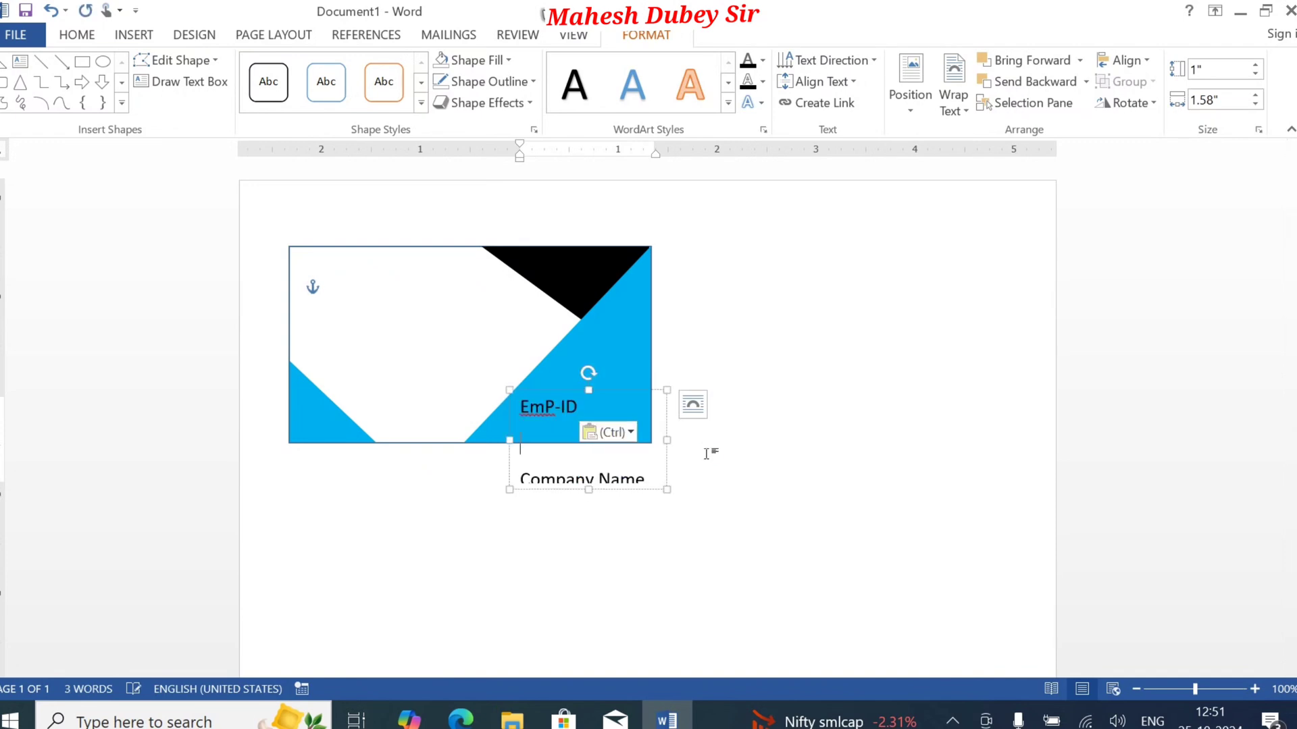
key("Delete")
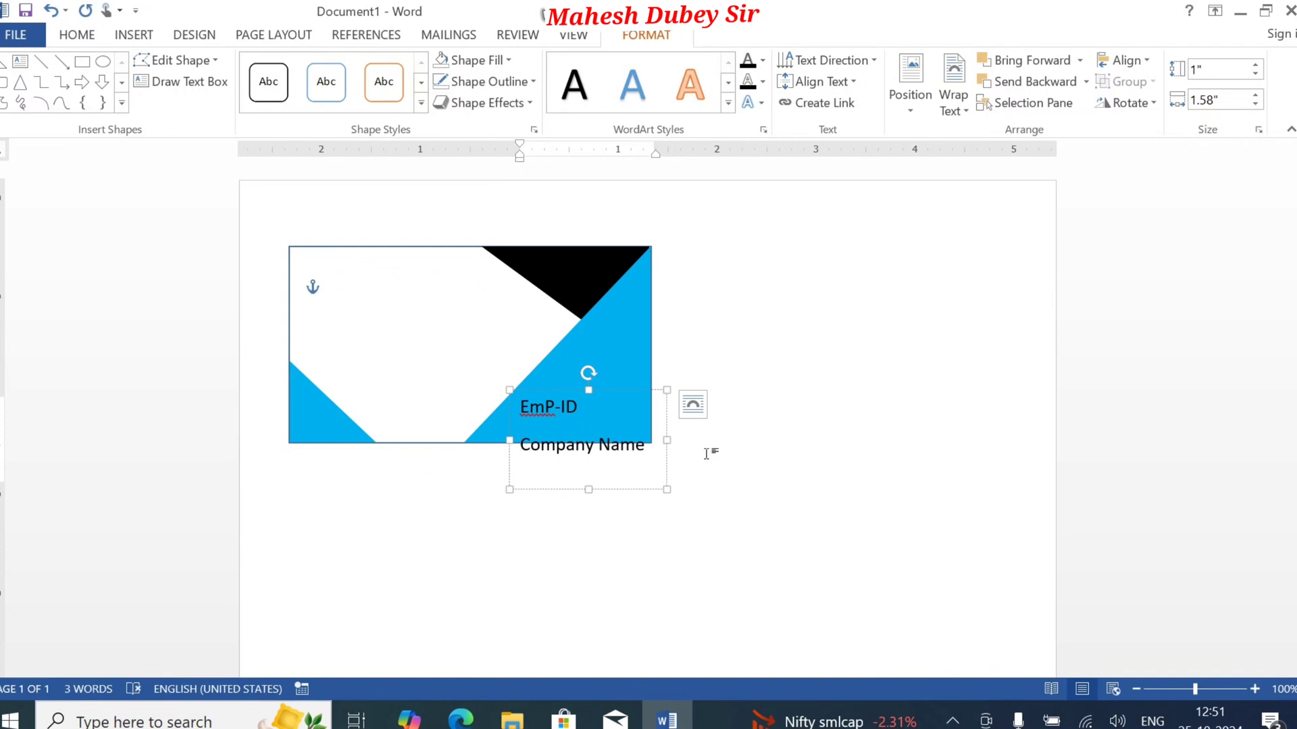
key("Delete")
key("BackSpace")
key("BackSpace")
key("BackSpace")
key("BackSpace")
key("BackSpace")
key("BackSpace")
key("ctrl+z")
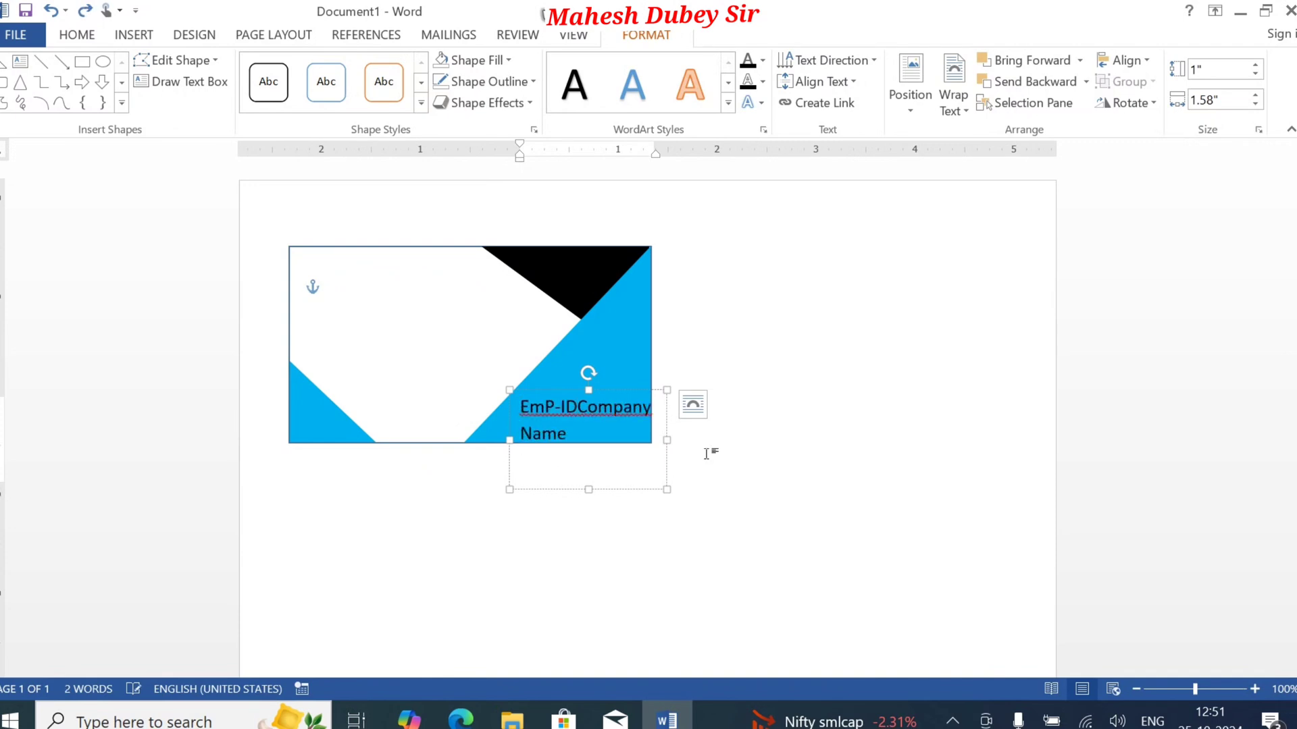
key("Return")
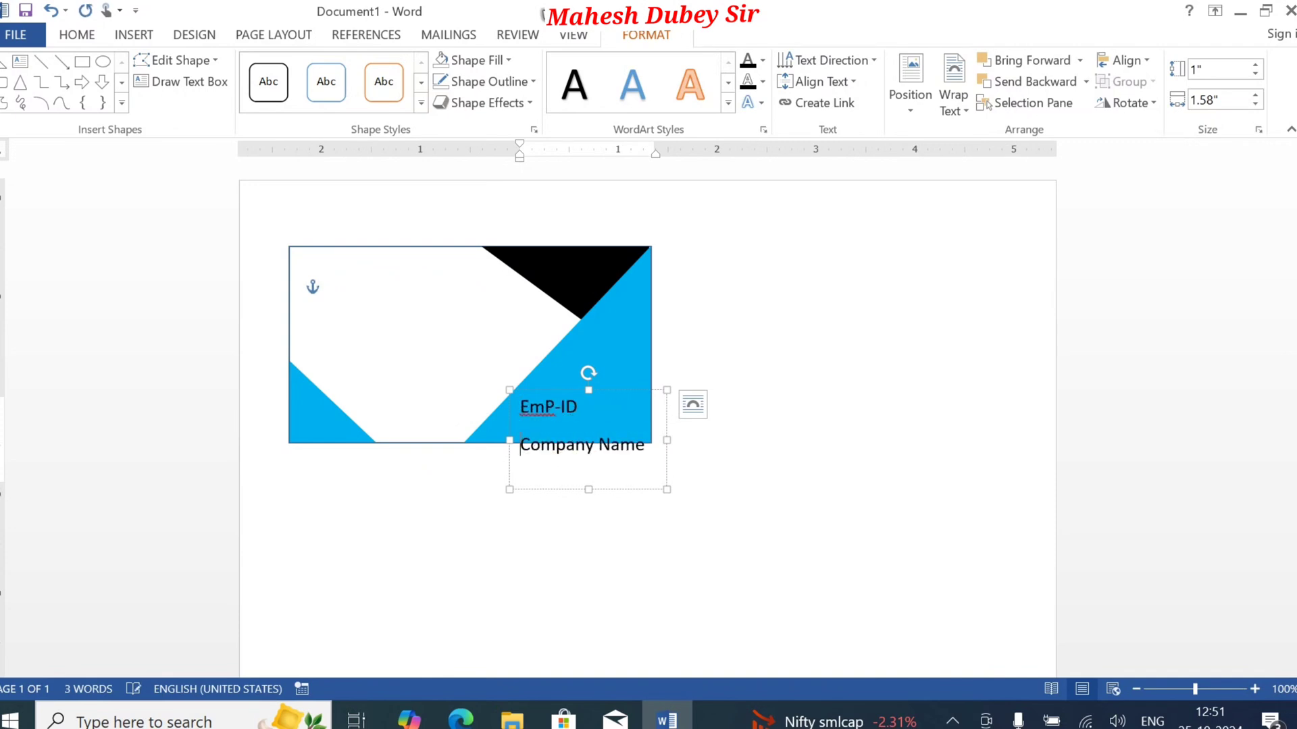
Step: Remove the space after the paragraphs for both lines in the text box
left_click_drag(658, 465, 498, 376)
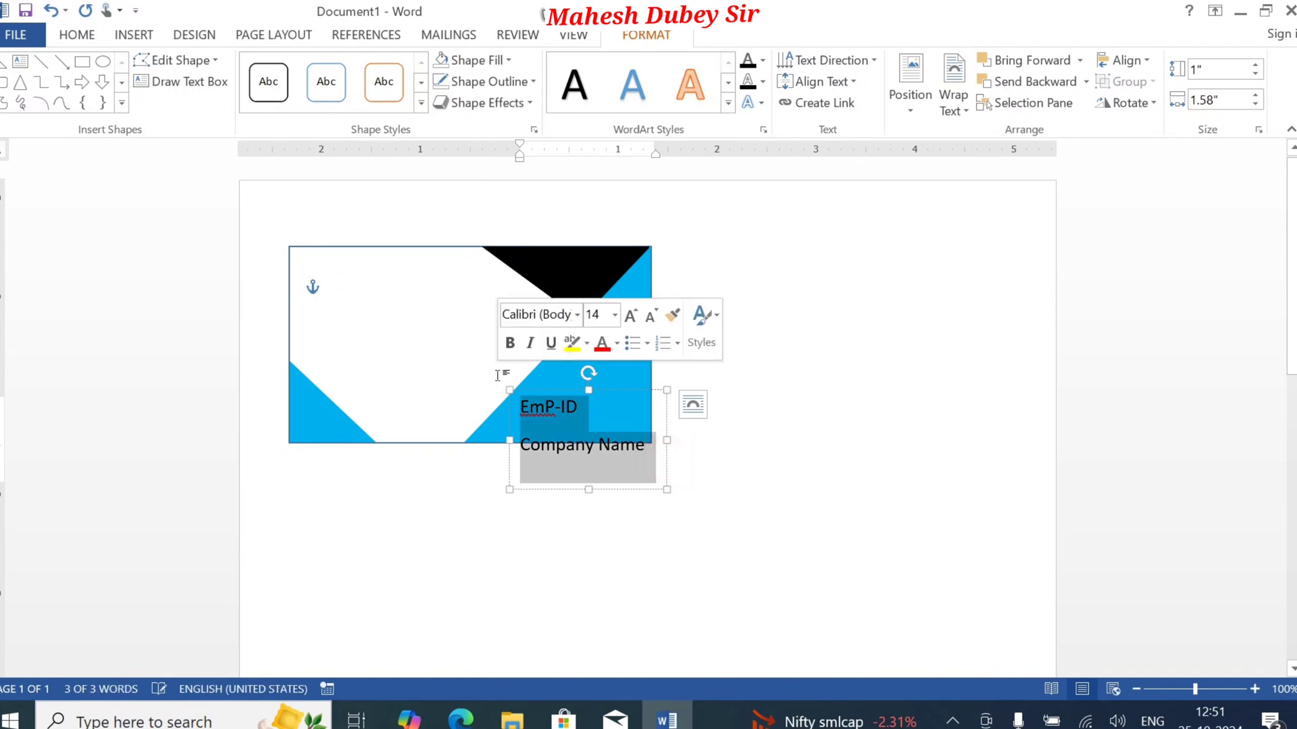
left_click(82, 34)
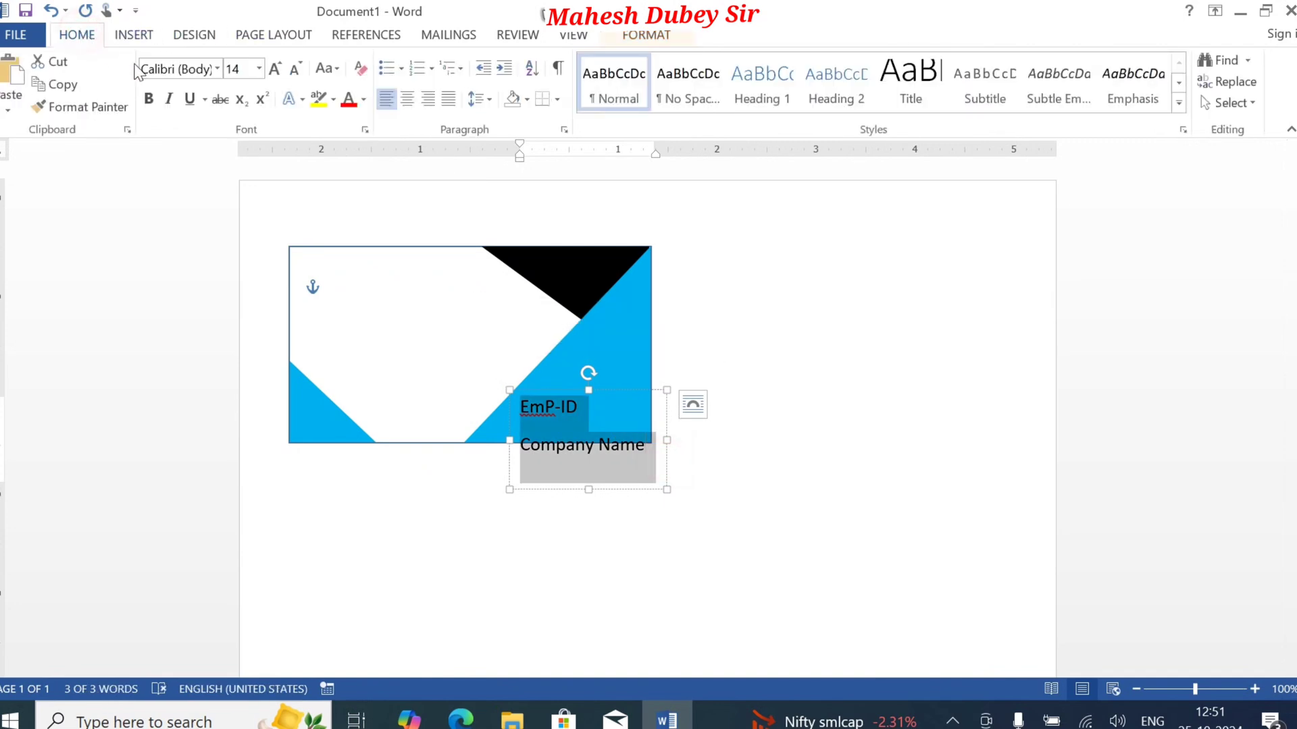
left_click(488, 100)
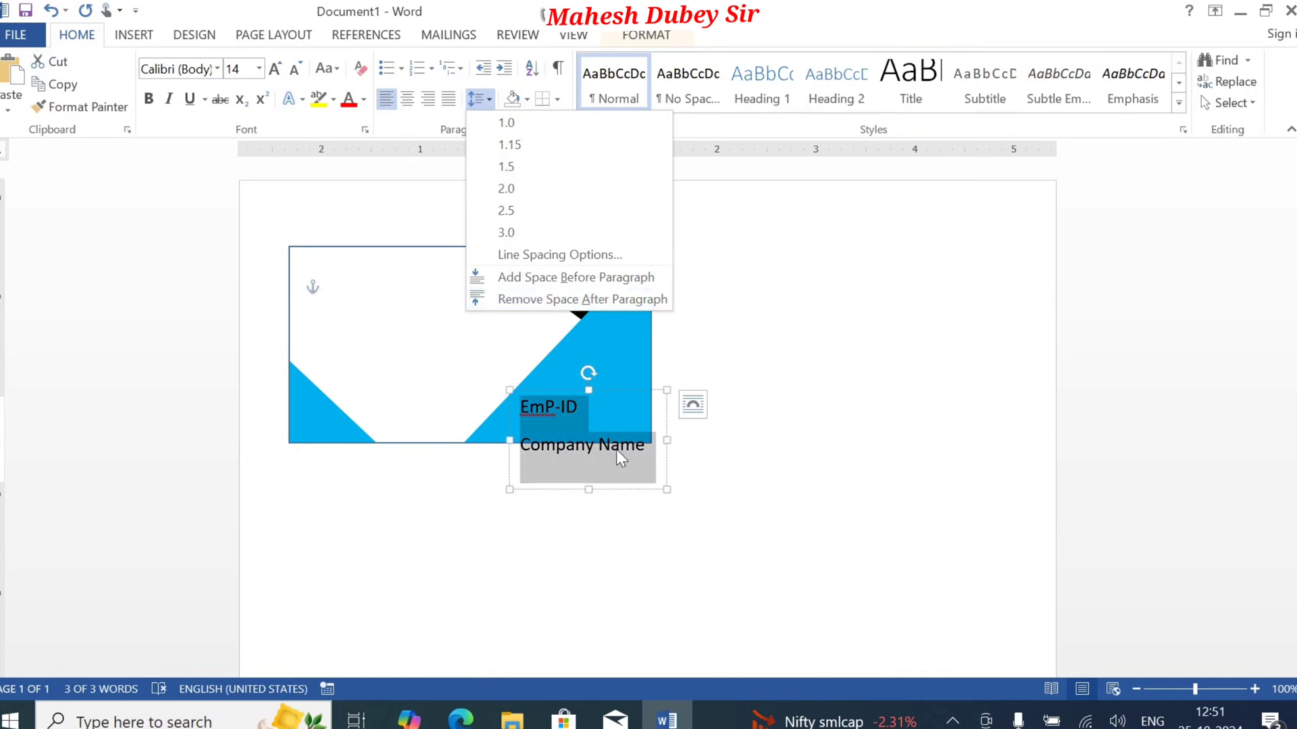
left_click(550, 297)
left_click(598, 411)
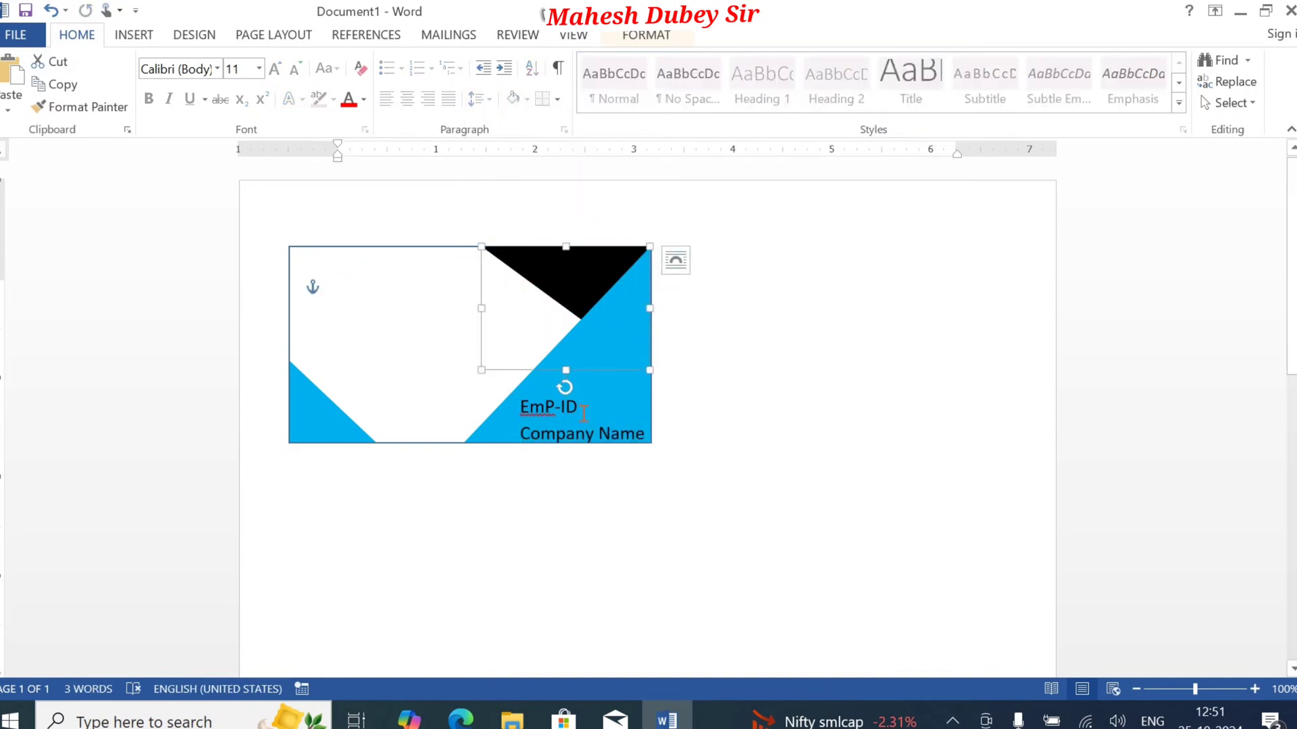
Step: Nudge the text box up slightly so both lines sit above the card's bottom edge
left_click(612, 389)
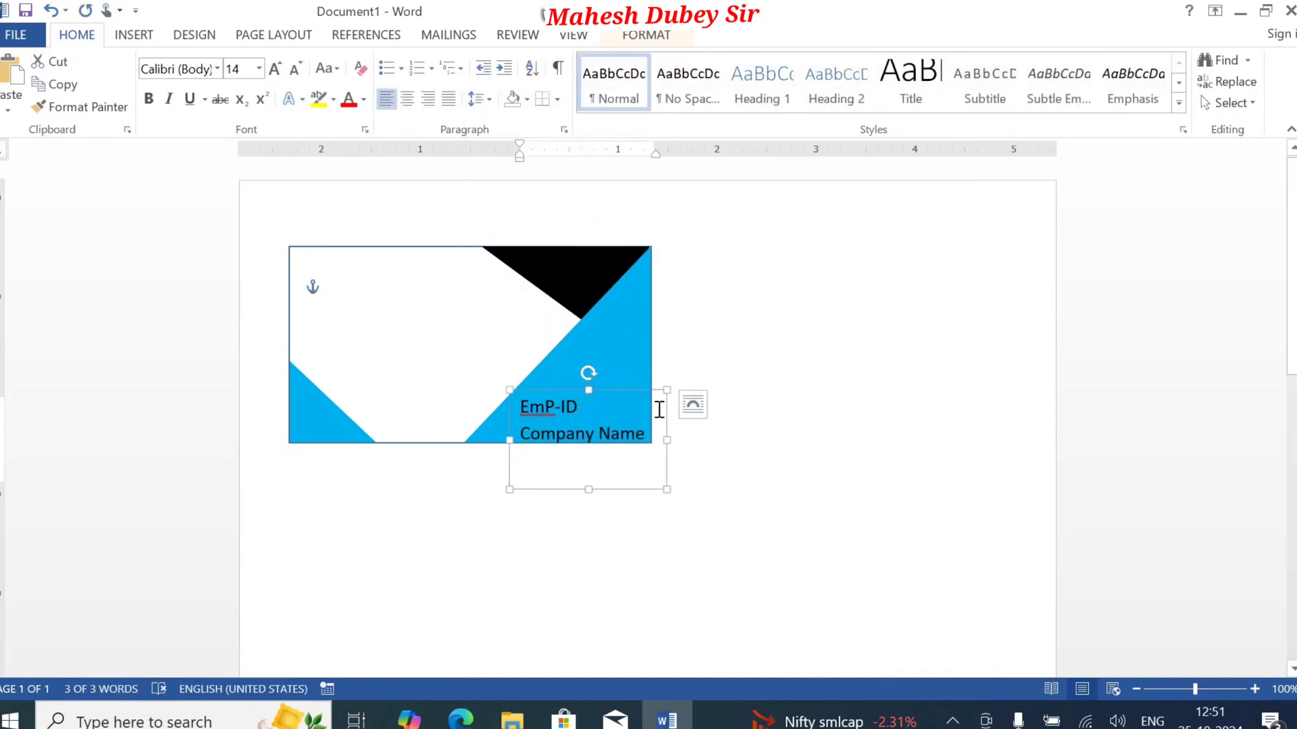
key("Up")
key("Up")
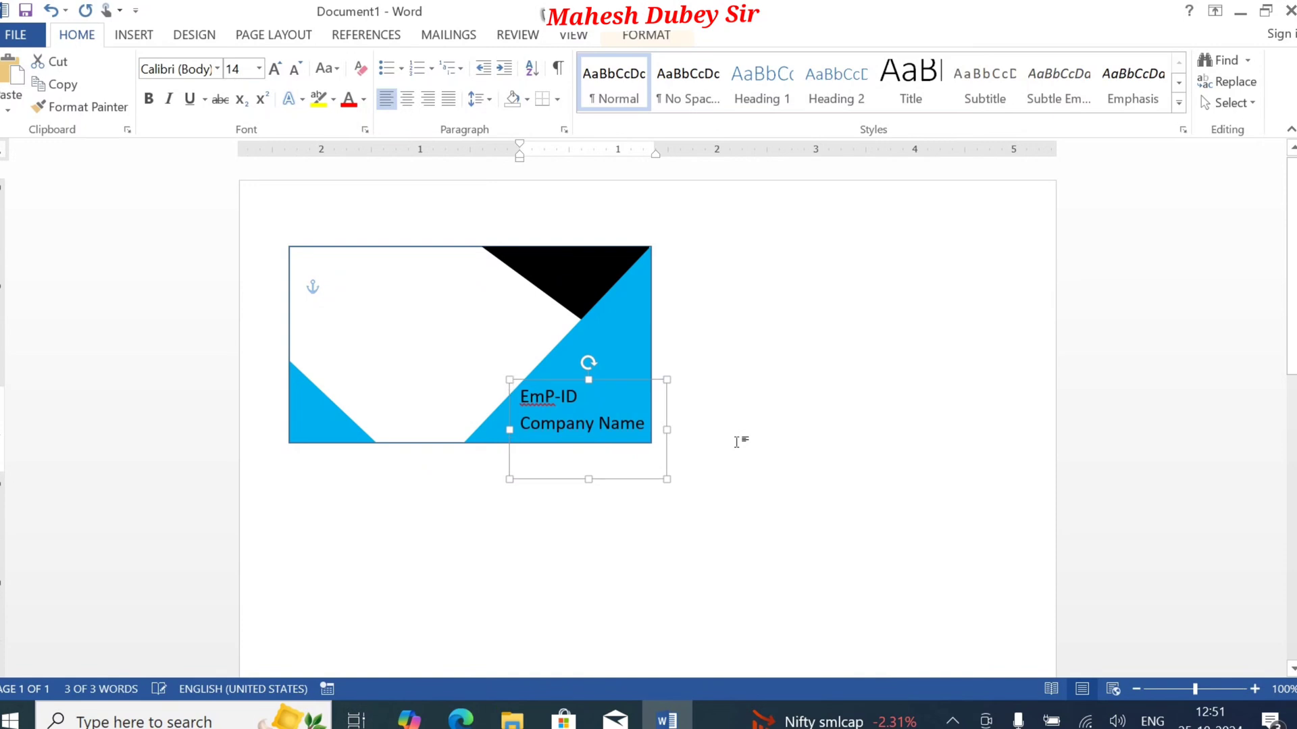
key("Down")
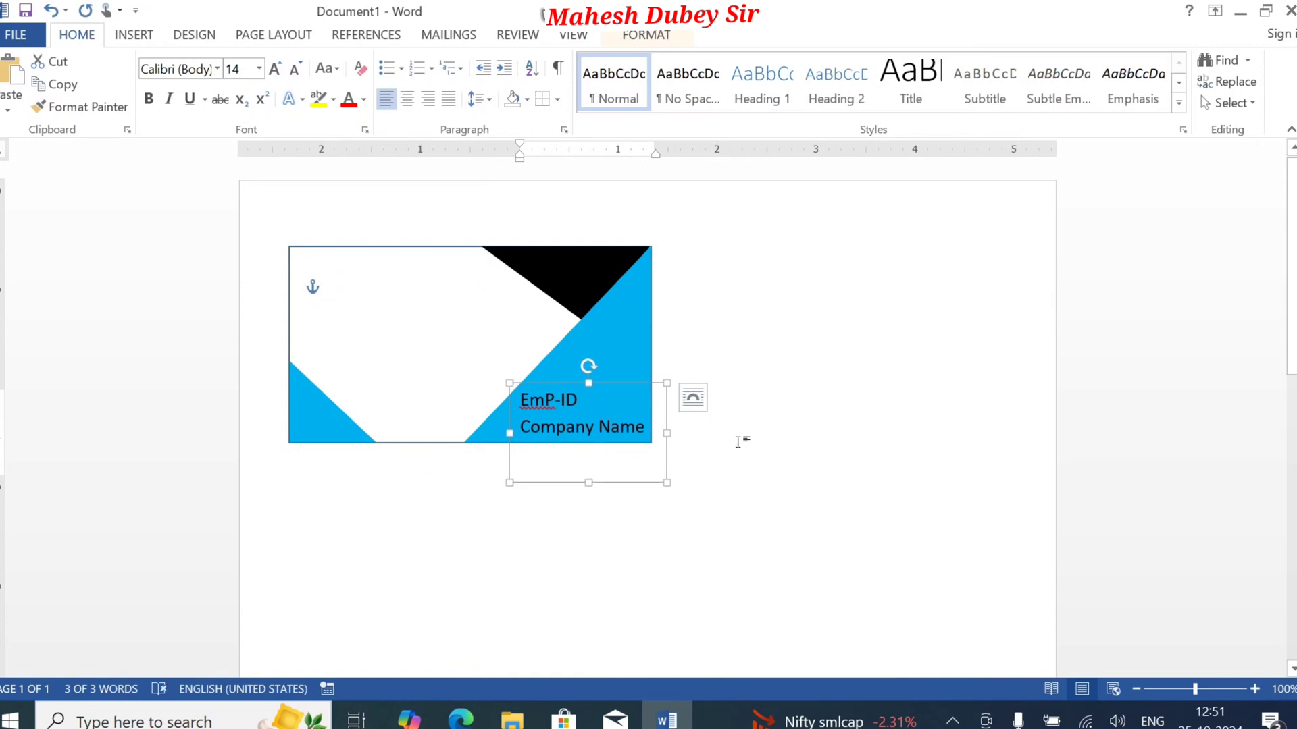
Step: Centre both lines of the text box and format them in bold standard yellow
key("ctrl+e")
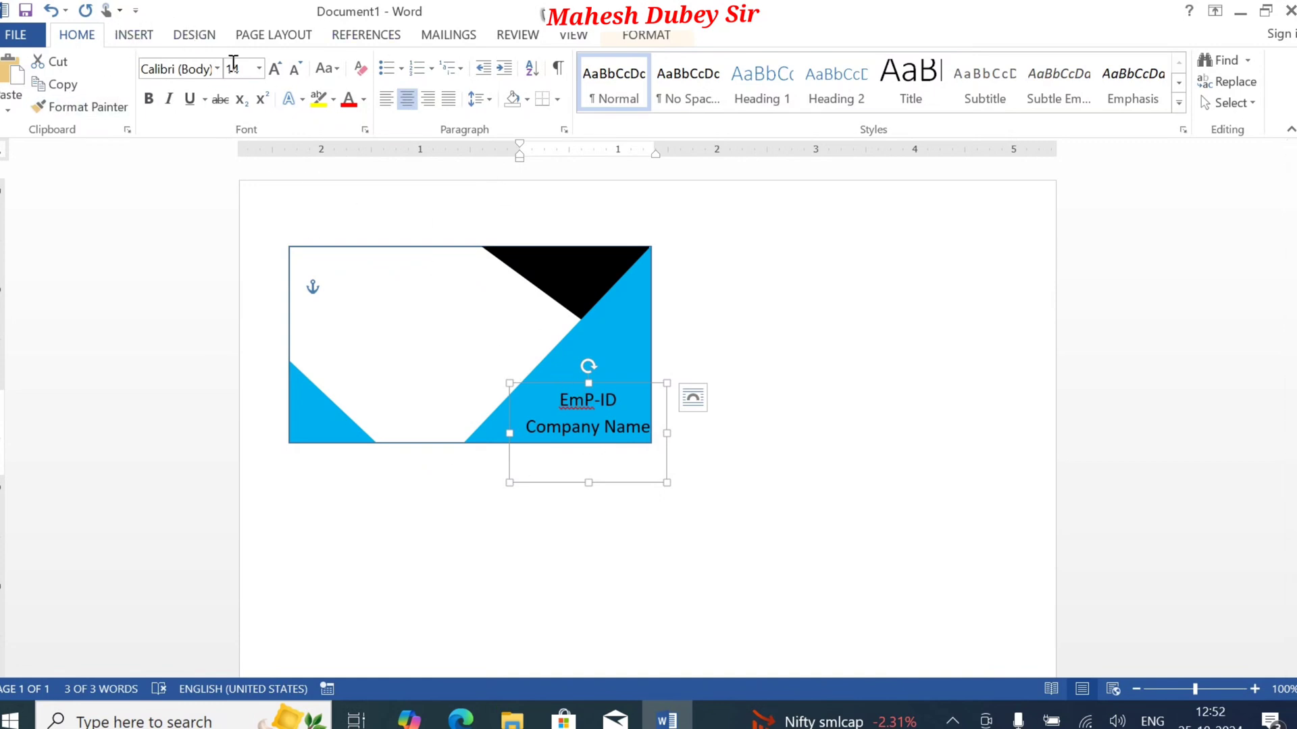
left_click(352, 104)
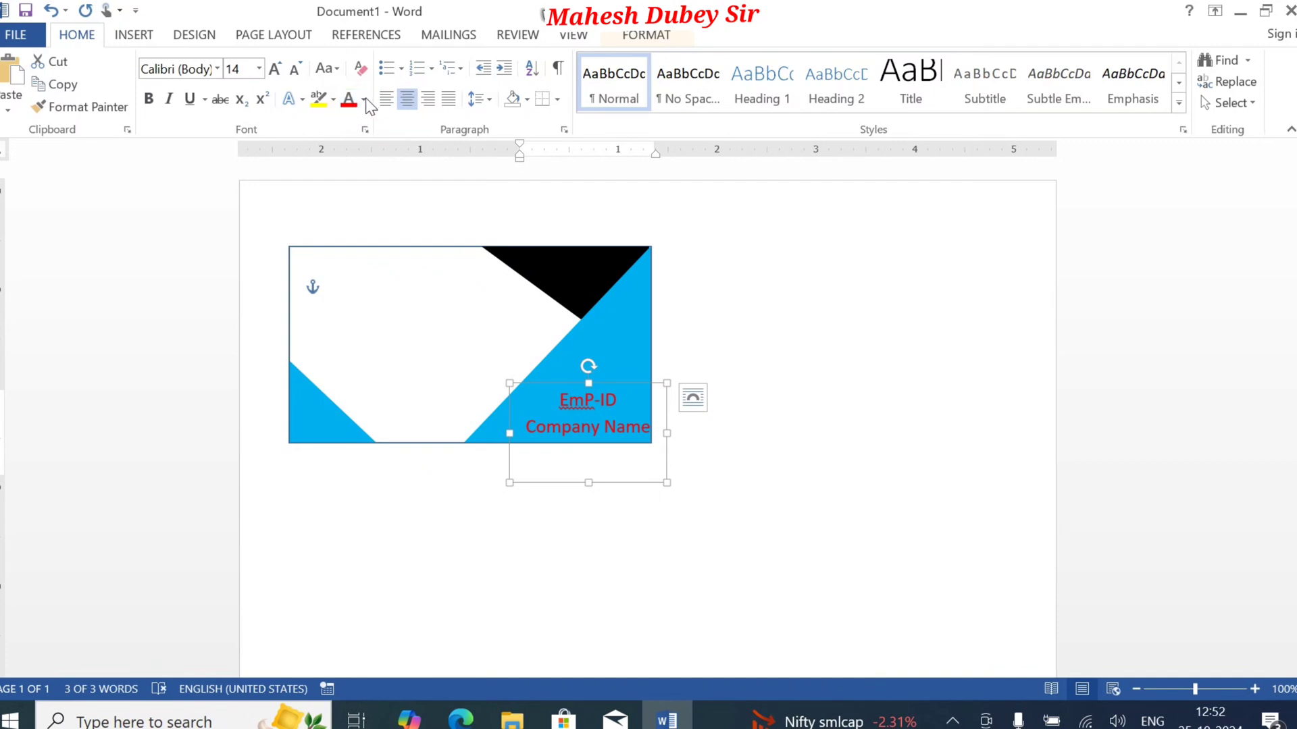
left_click(364, 101)
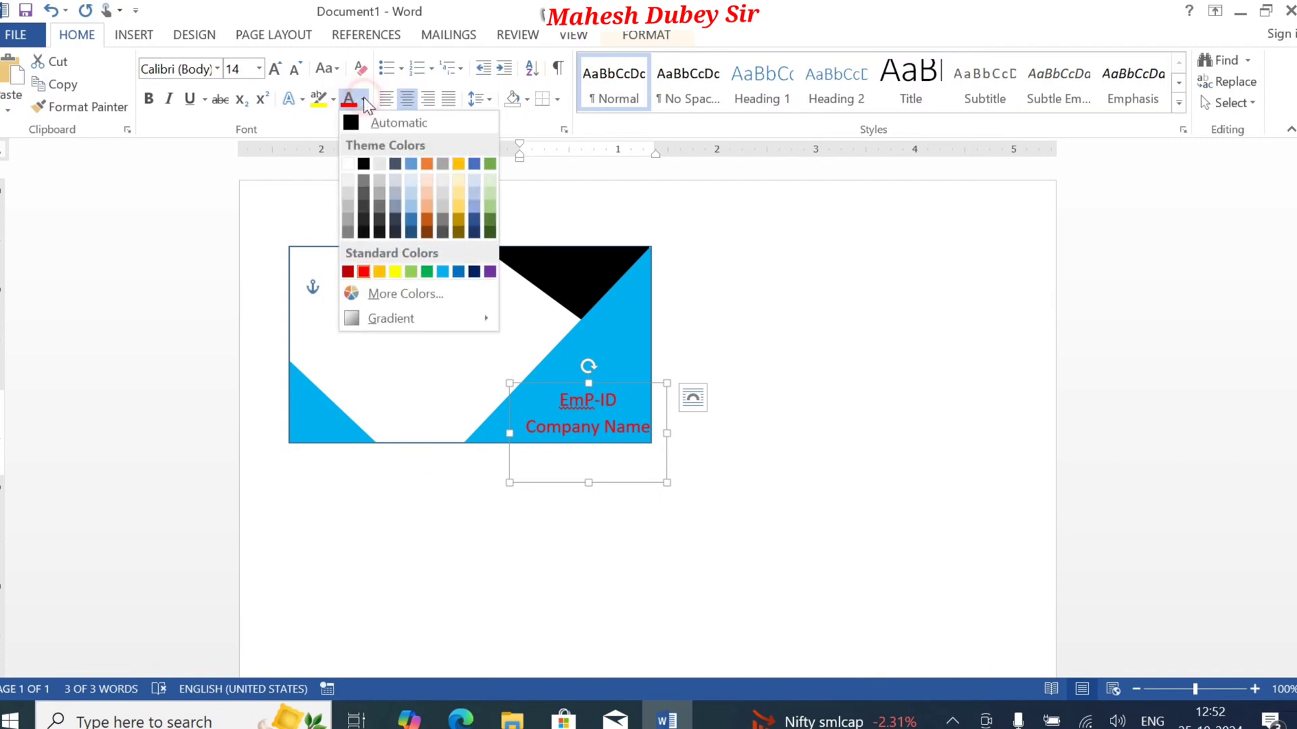
left_click(395, 272)
key("ctrl+b")
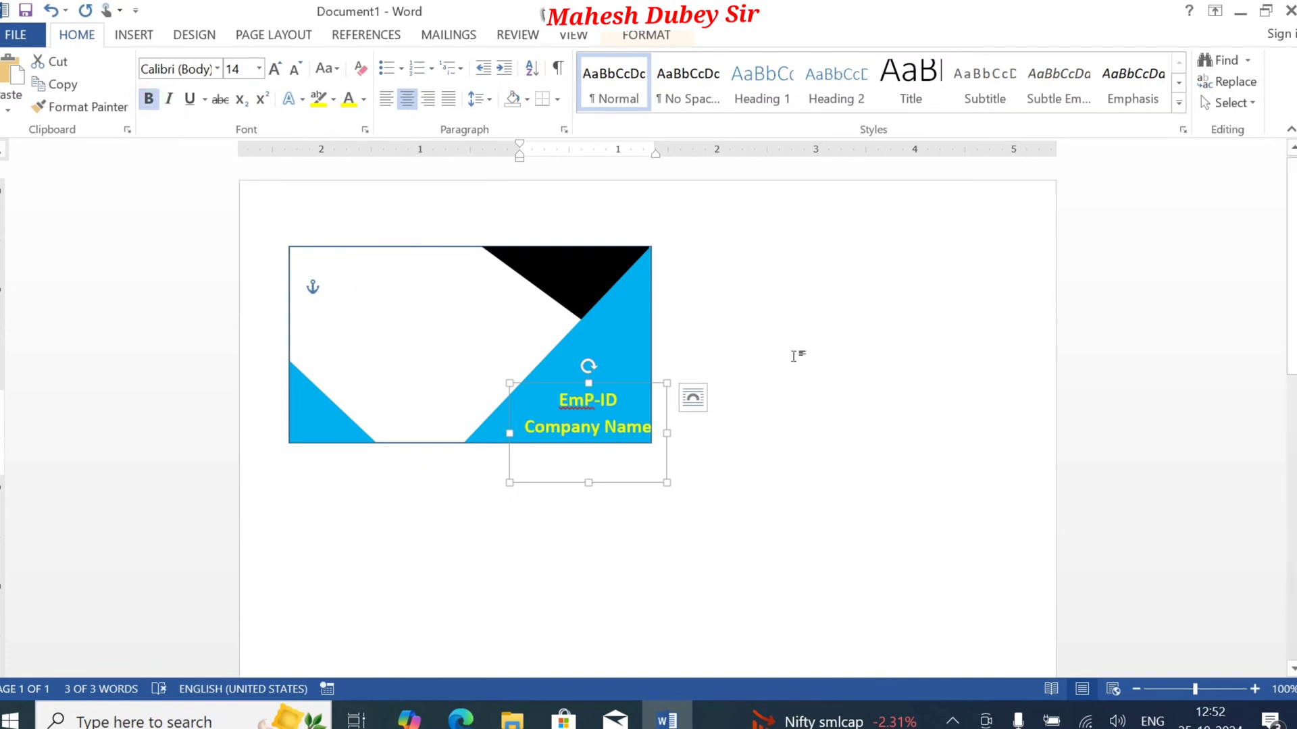
Step: Nudge the text box slightly left so "Company Name" stays inside the card's right edge, and deselect it
key("Left")
key("Left")
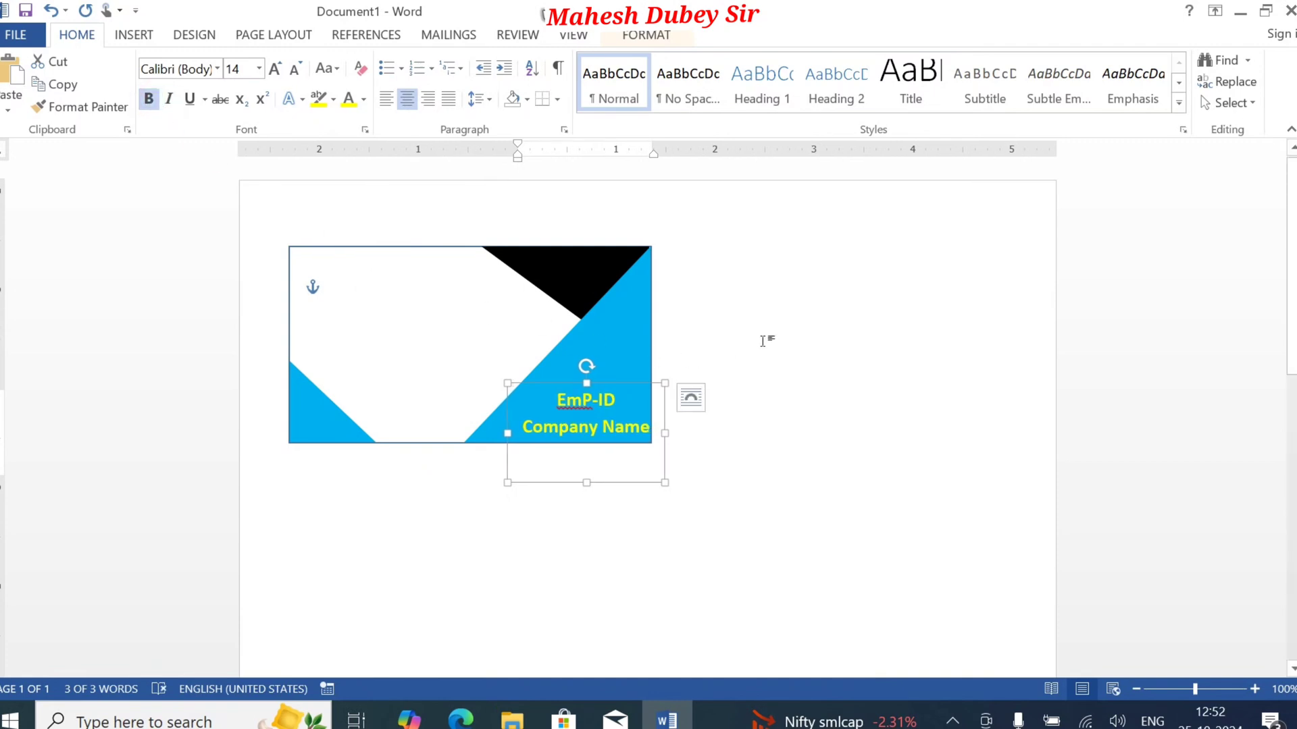
left_click(771, 325)
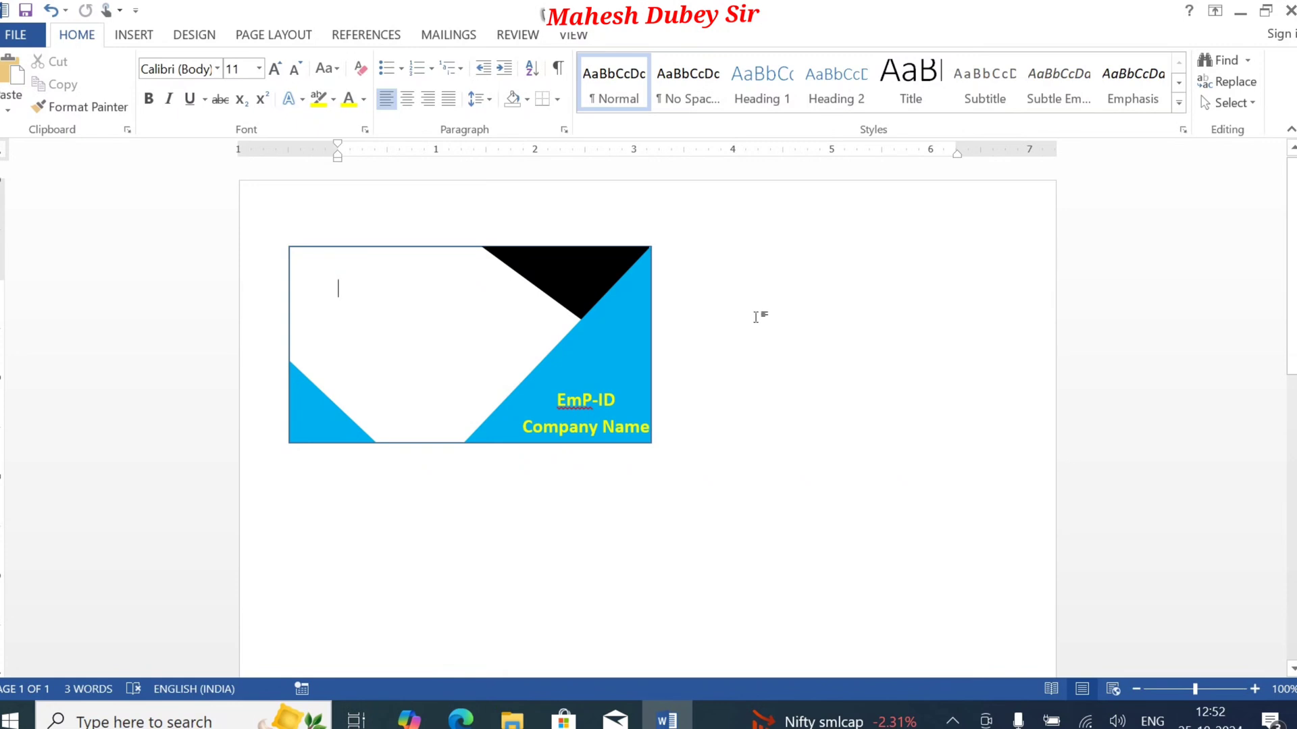
Step: Draw a text box about 1" high and 1.08" wide and place it over the card's upper-right corner
left_click(125, 37)
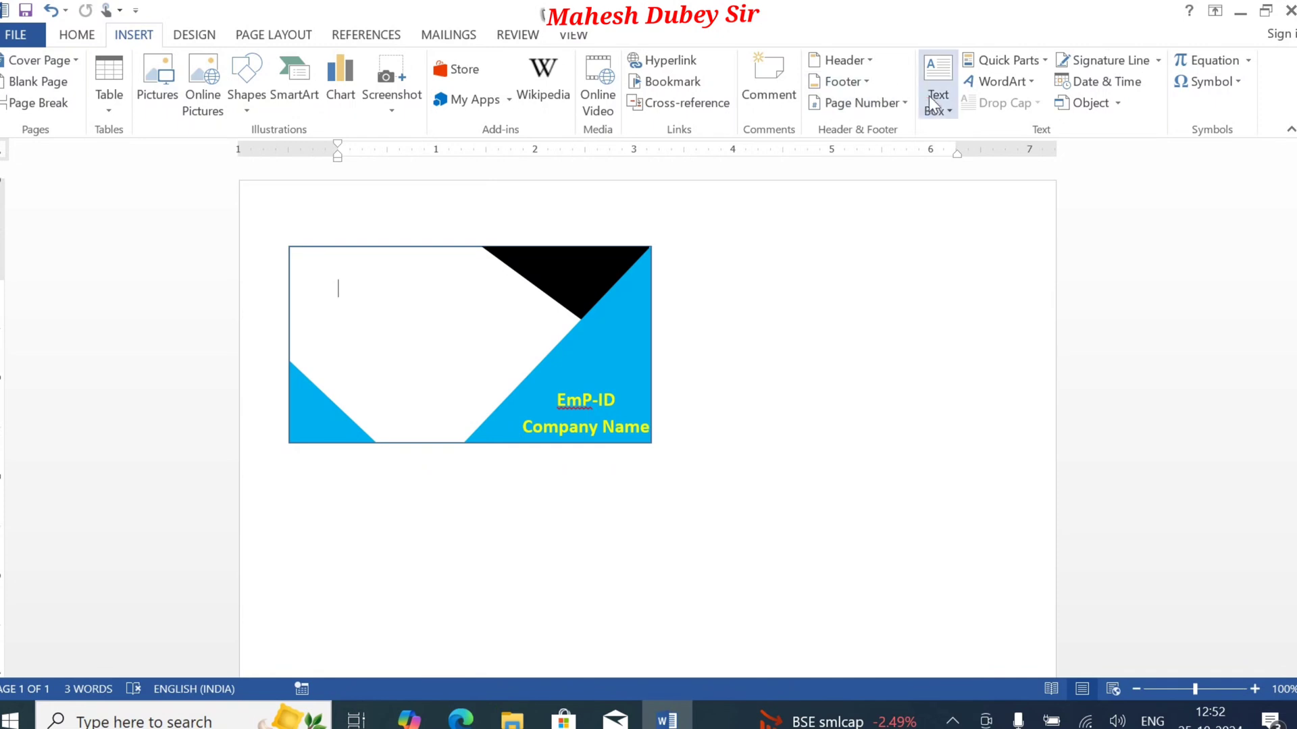
left_click(948, 115)
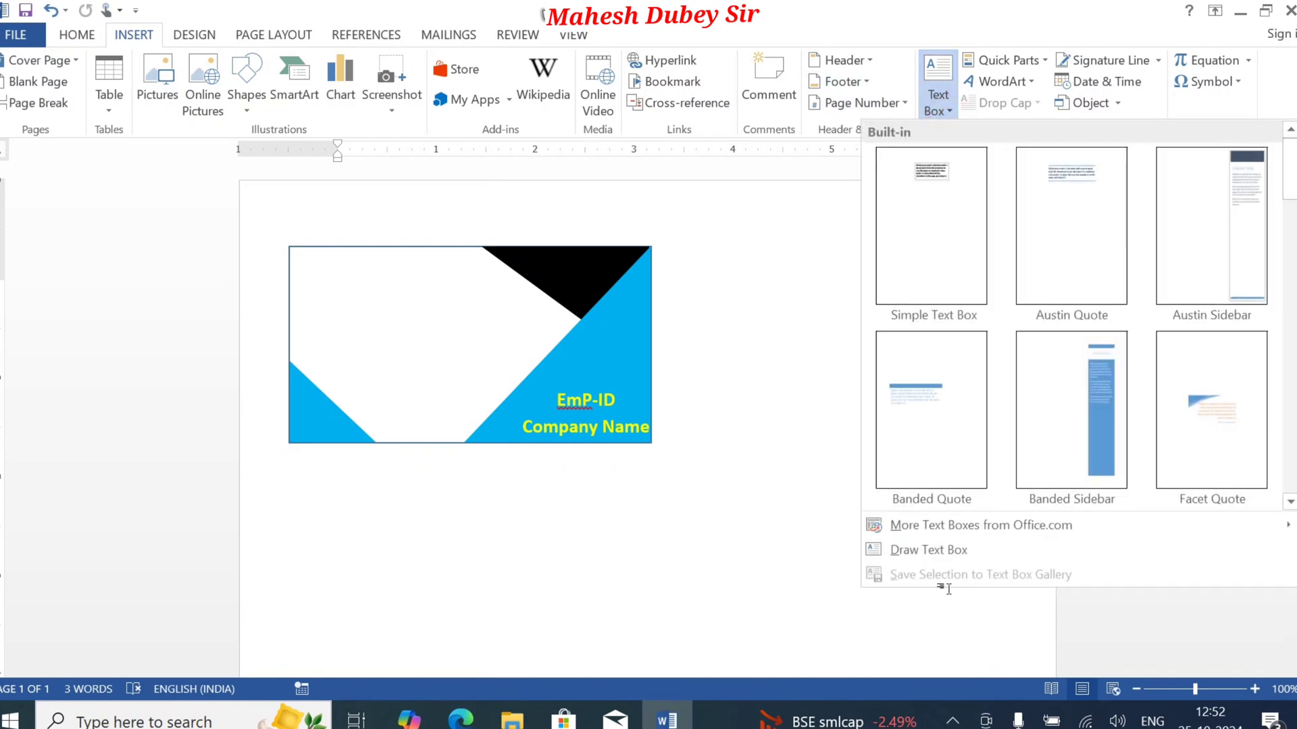
left_click(928, 550)
left_click_drag(939, 542, 970, 642)
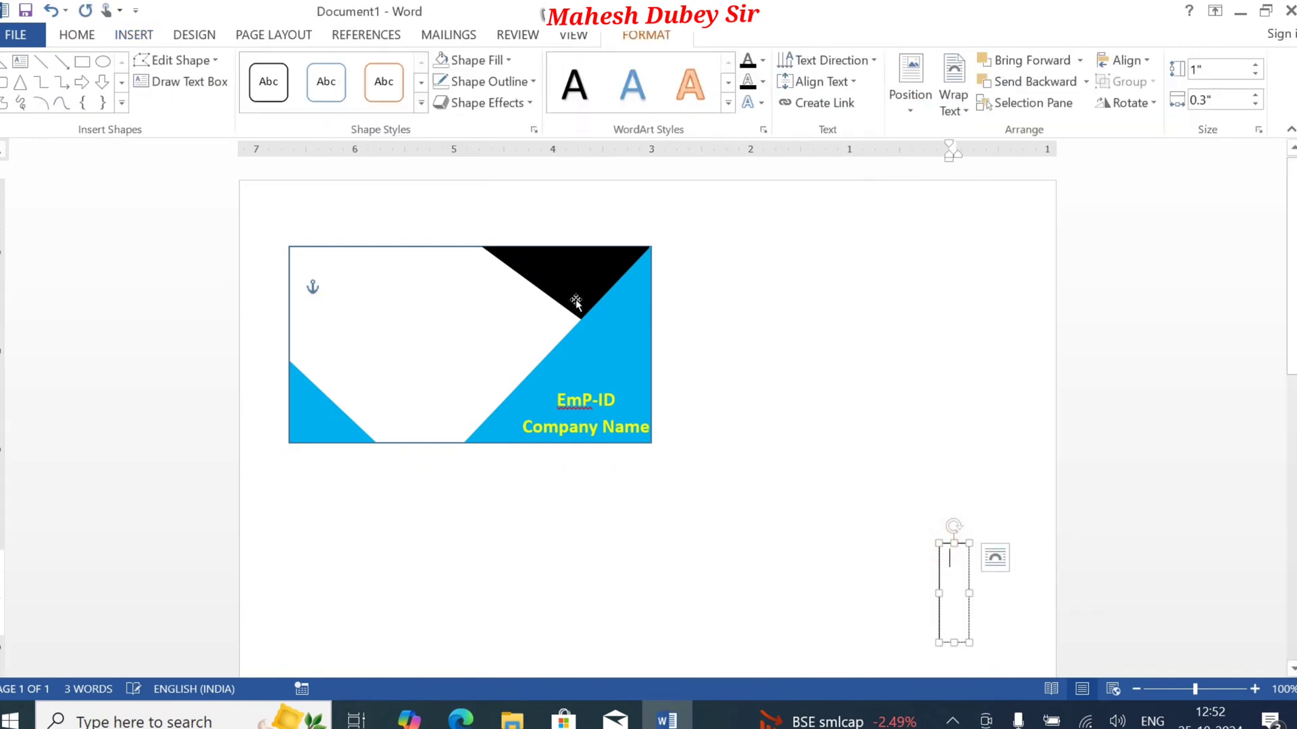
left_click(969, 568)
left_click_drag(938, 566, 659, 284)
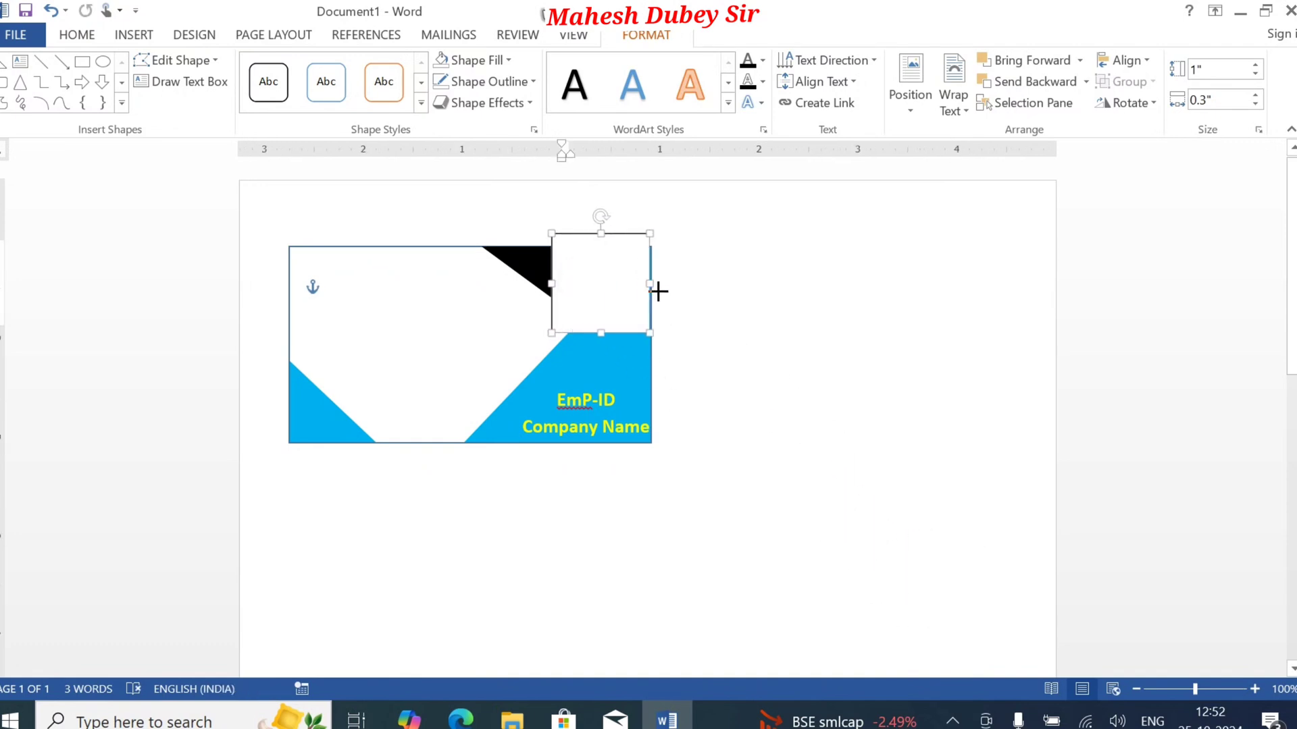
left_click(611, 278)
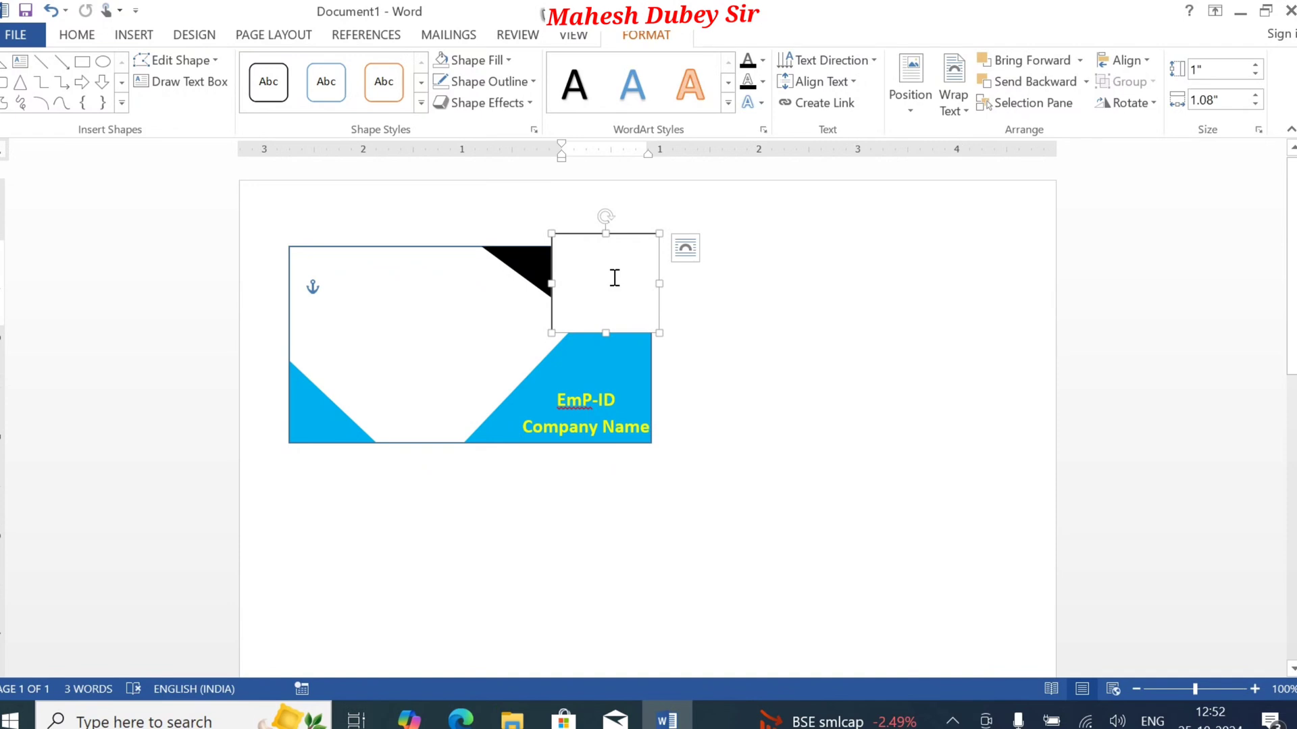
Step: Enter "Reg." with the registration number in the text box and widen the box to about 1.24" so the text fits one line
type("Reg.")
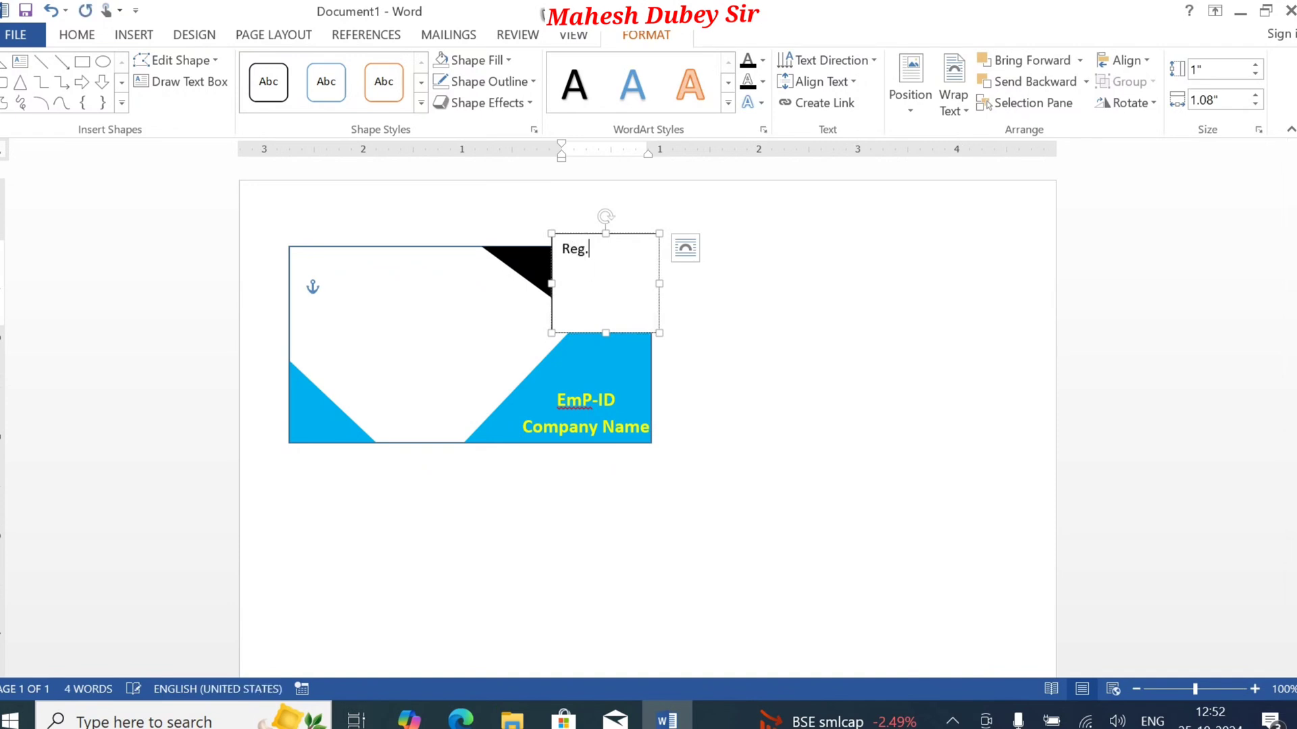
type(" 98989898")
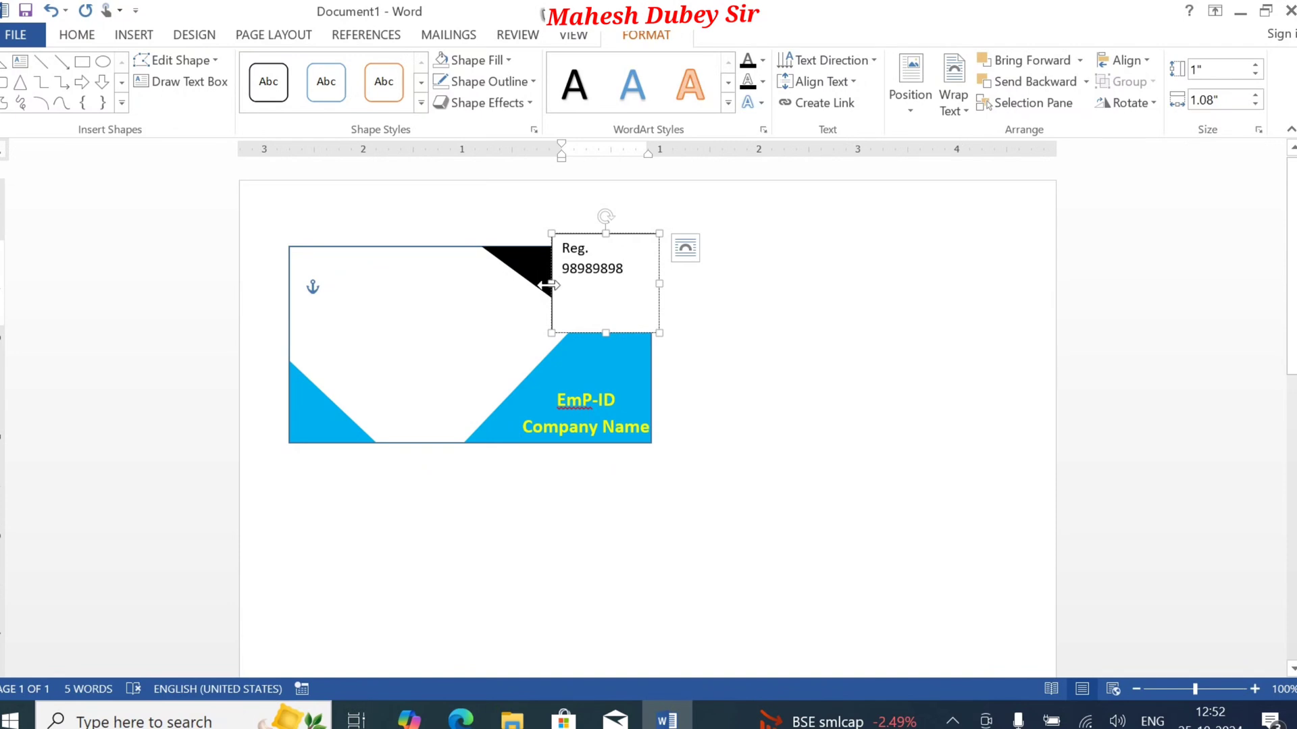
left_click_drag(552, 284, 535, 284)
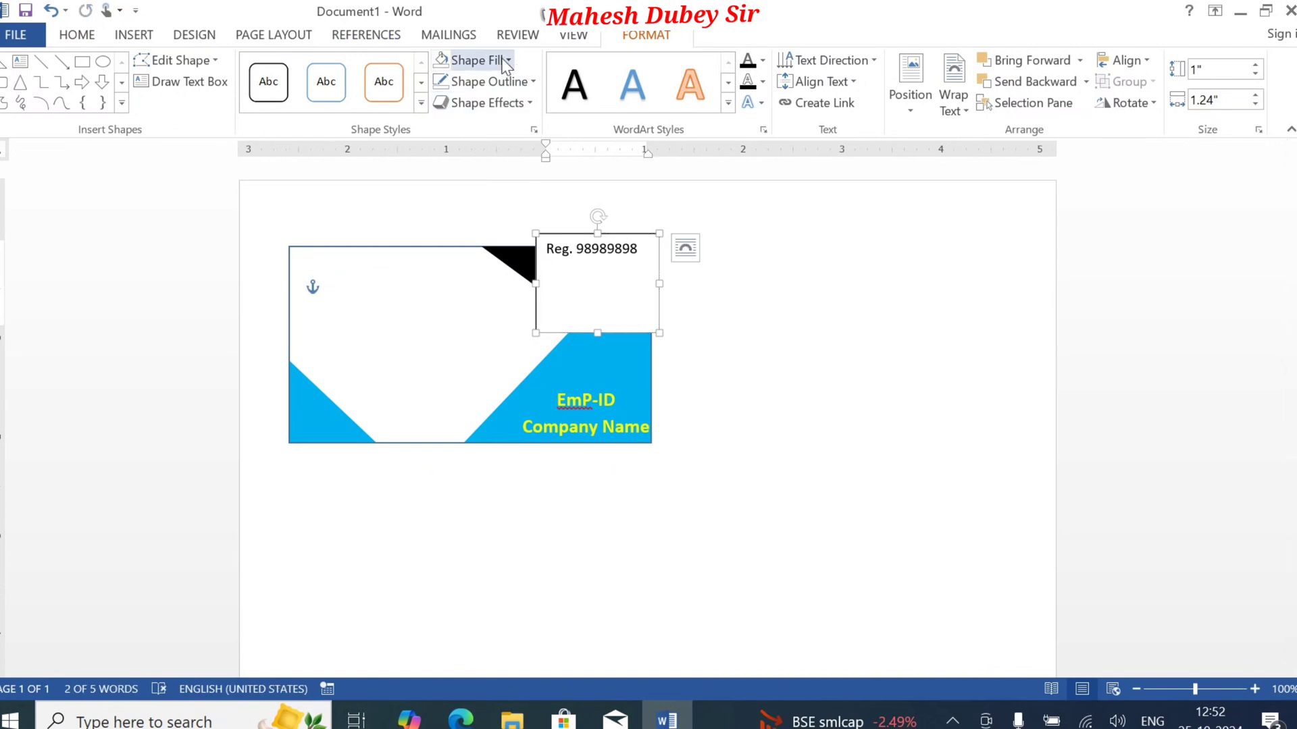
Step: Remove the fill and outline from the registration text box
left_click(472, 59)
left_click(483, 230)
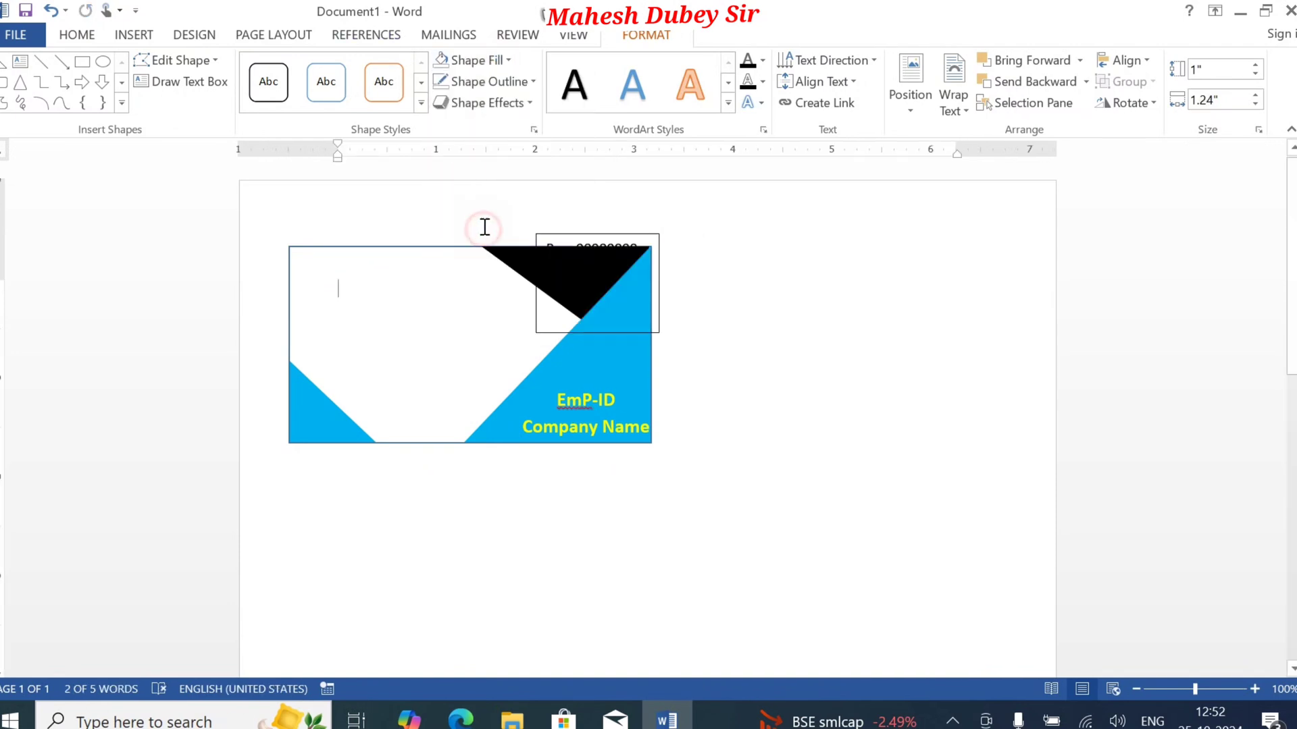
left_click(484, 225)
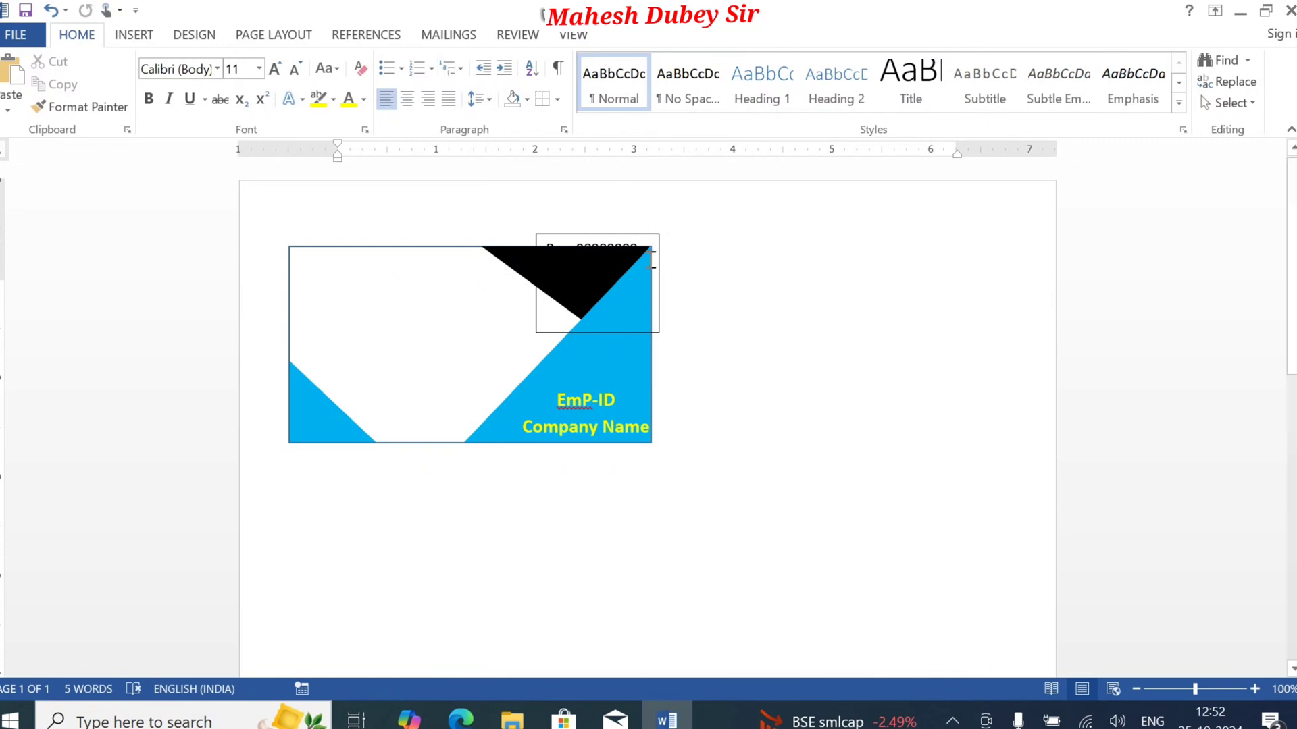
double_click(578, 248)
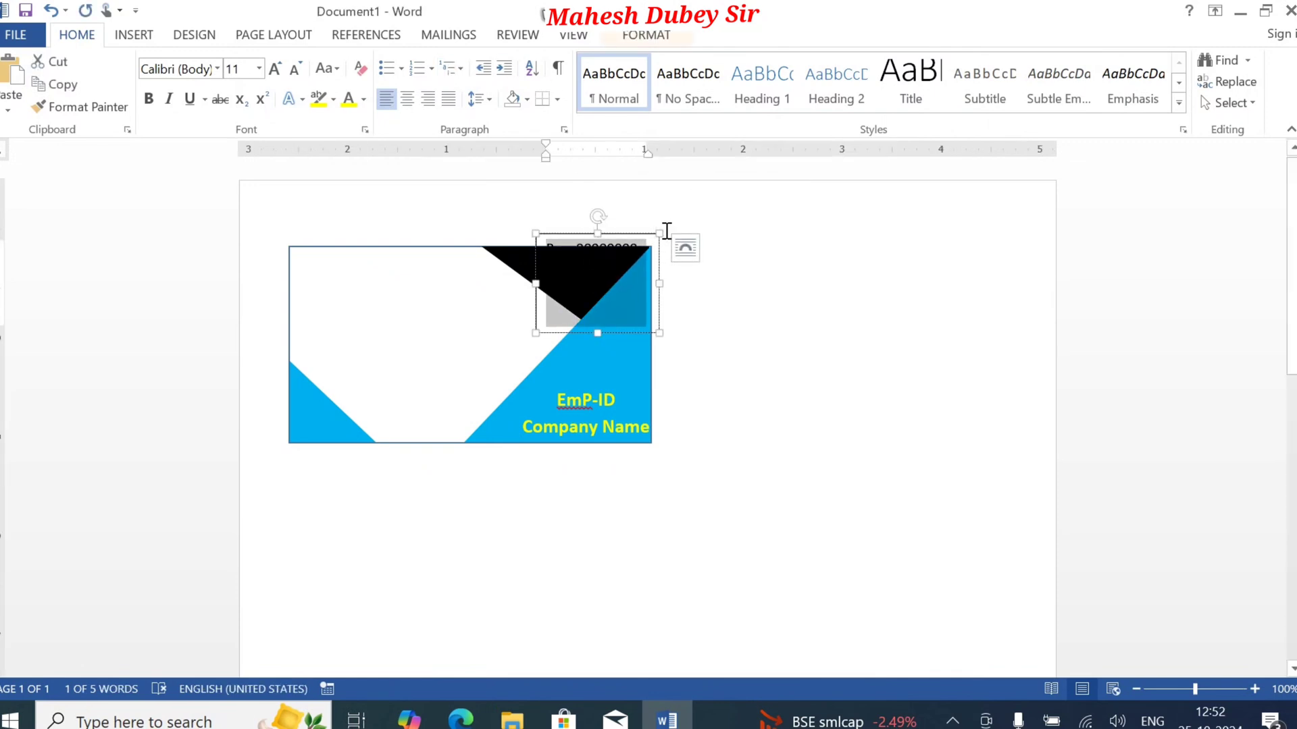
left_click(645, 35)
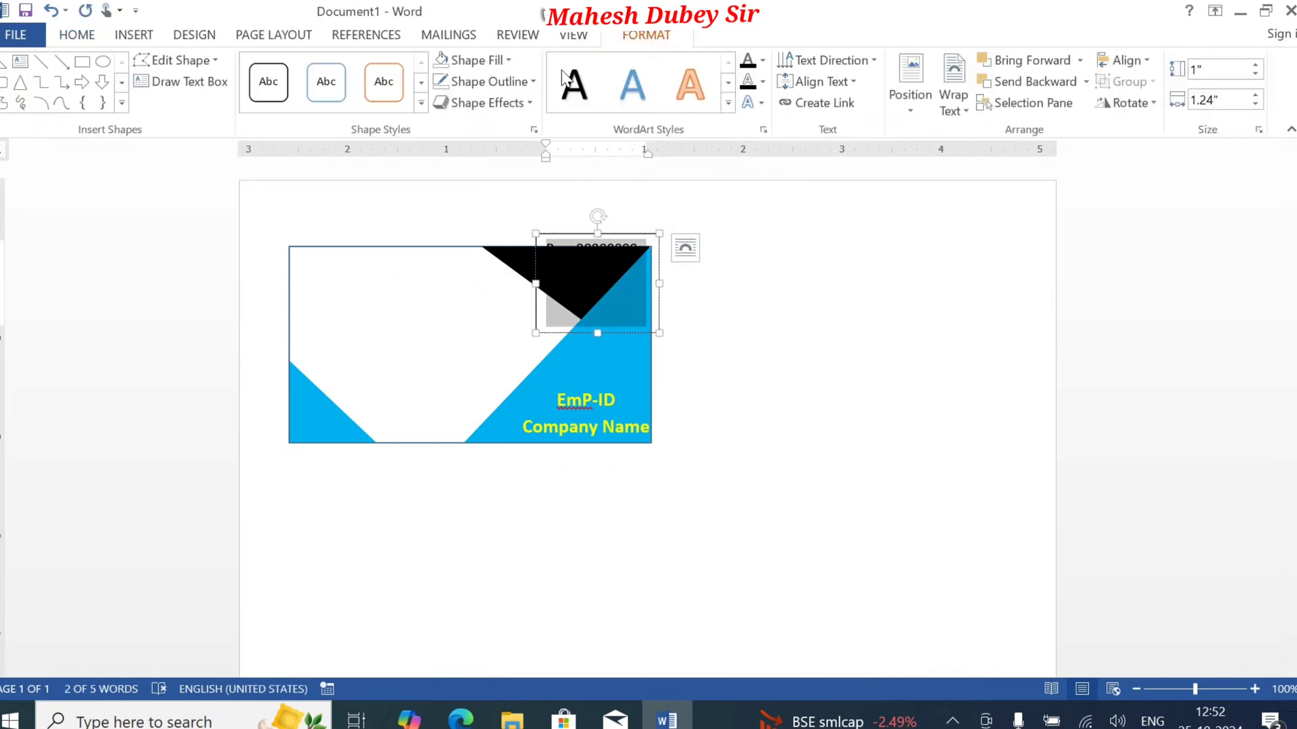
left_click(507, 82)
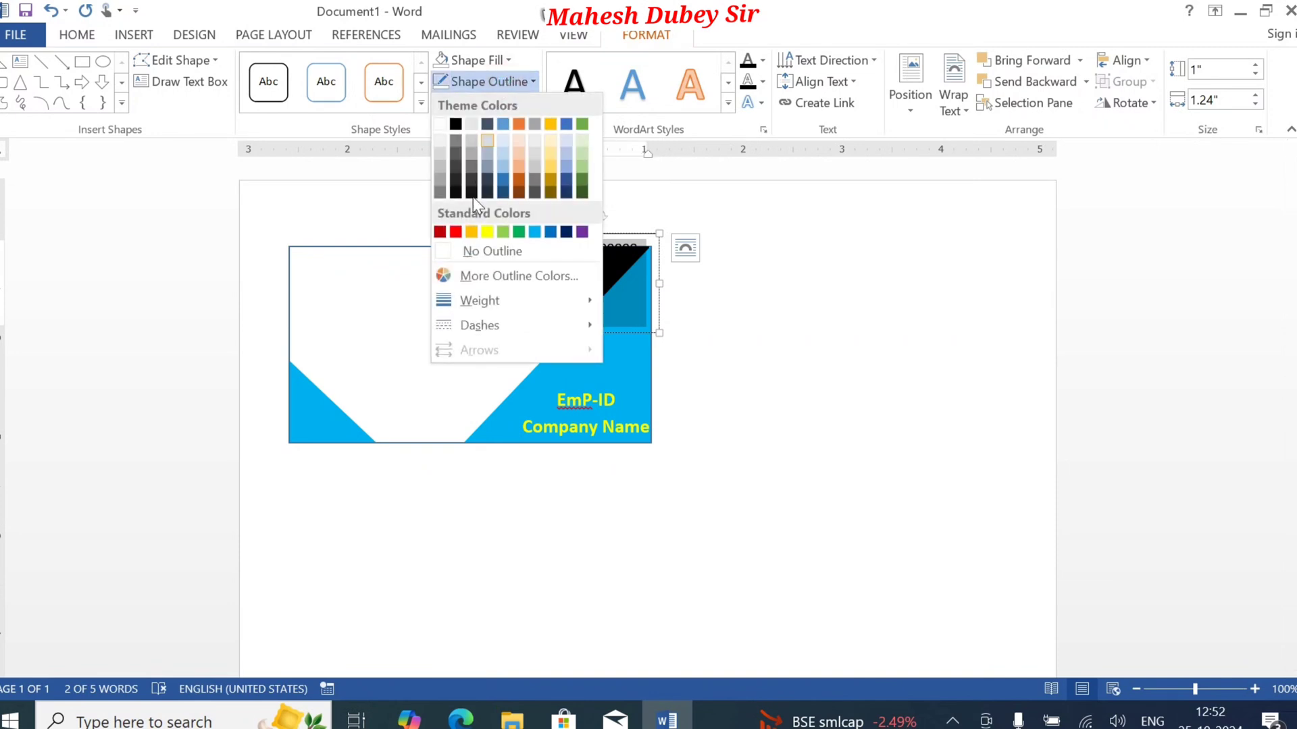
left_click(474, 253)
Step: Colour the registration text white, move its box down inside the card's black triangle, and deselect it
left_click(594, 290)
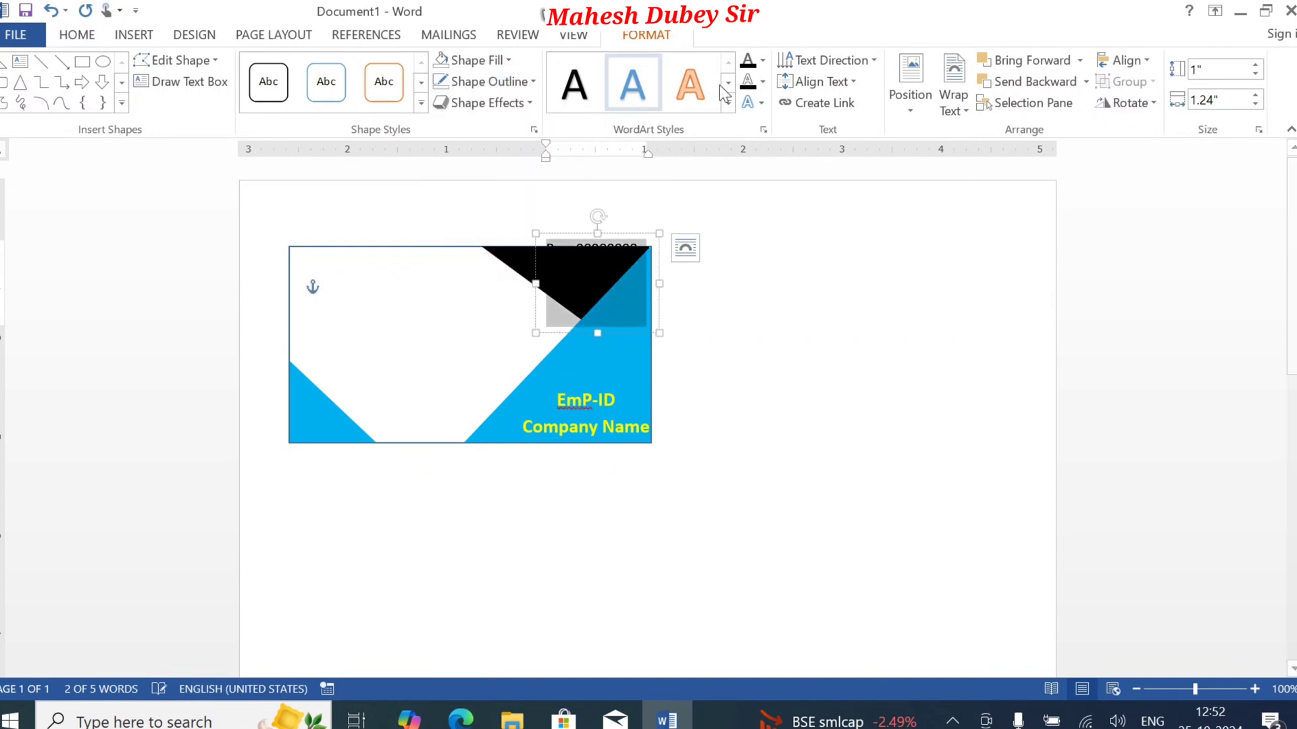
left_click(763, 59)
left_click(747, 124)
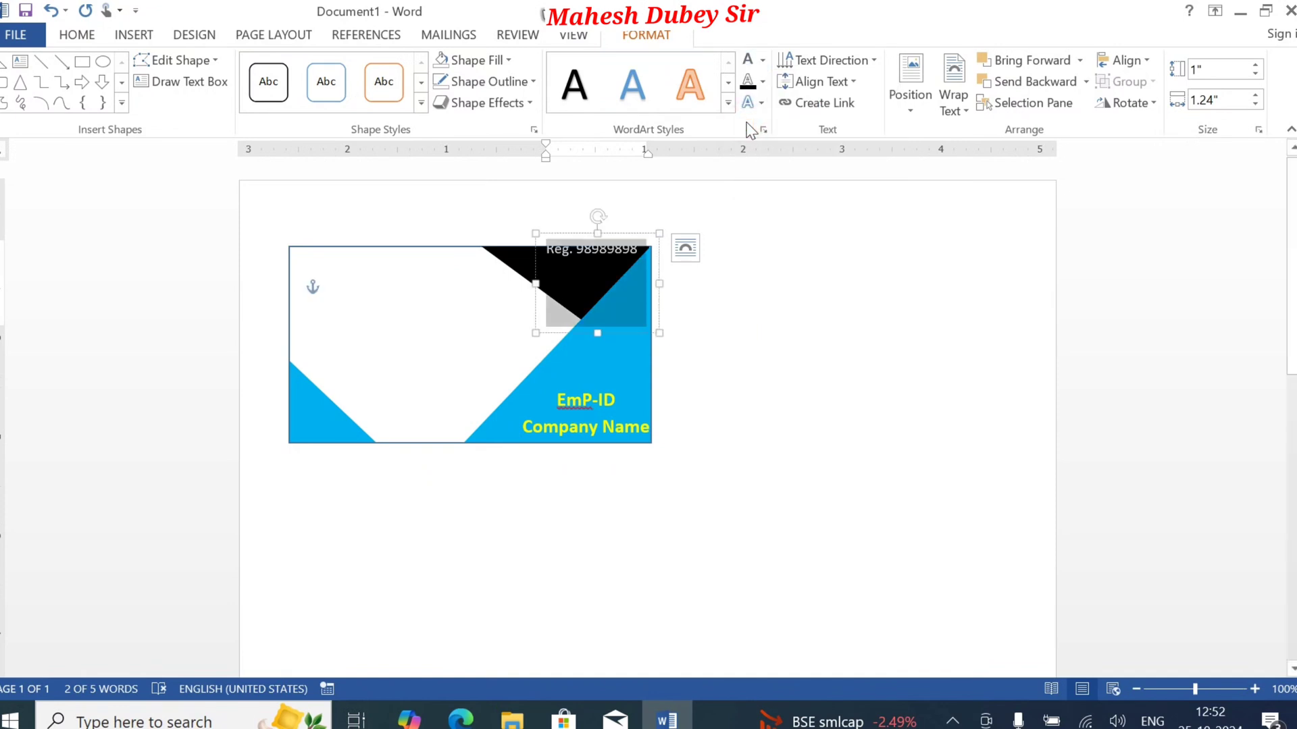
left_click_drag(636, 237, 626, 247)
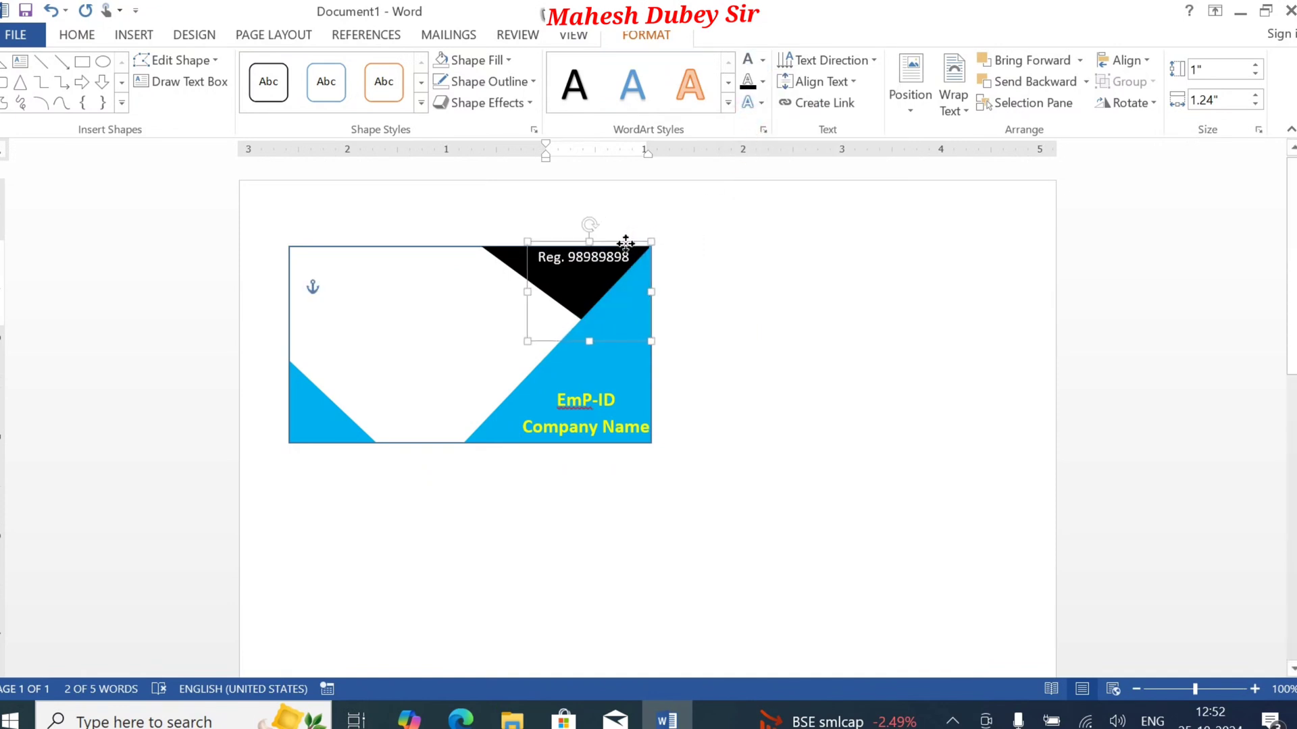
left_click(818, 419)
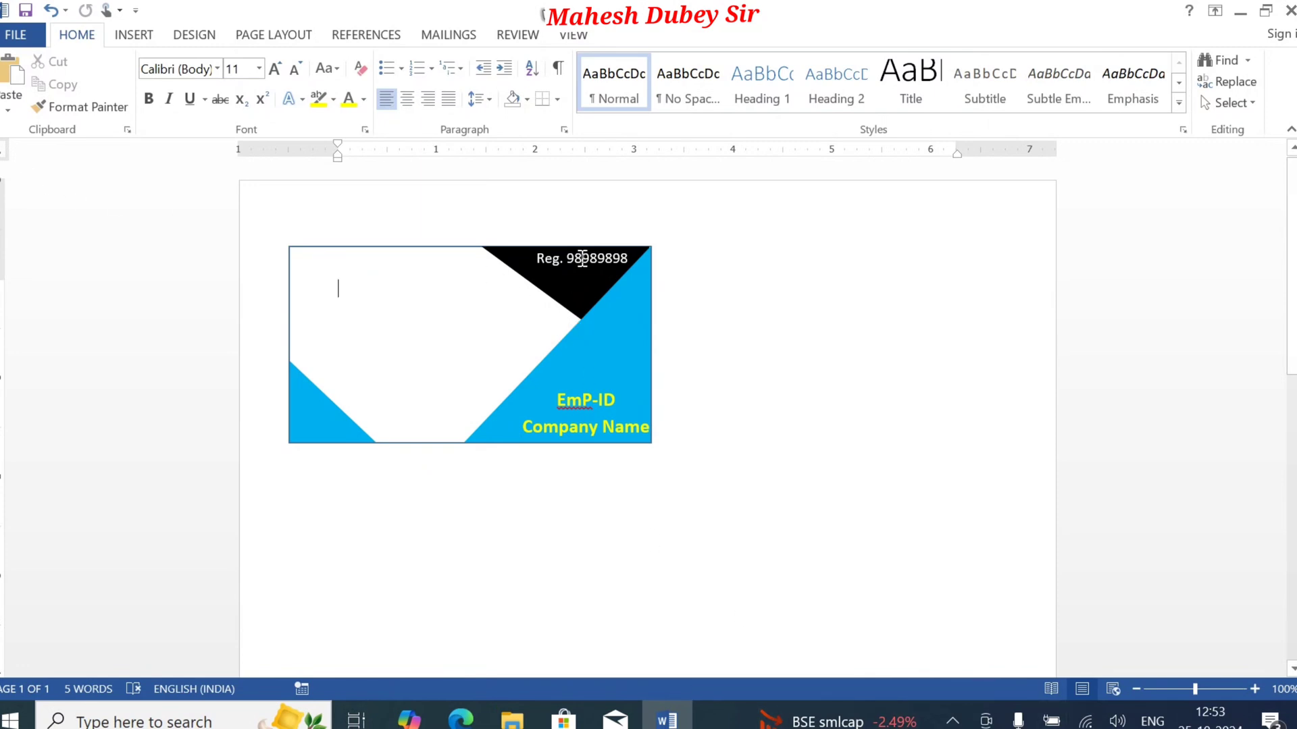
Step: Copy the registration text box onto the card's white area and colour the copy's text standard red
left_click(545, 260)
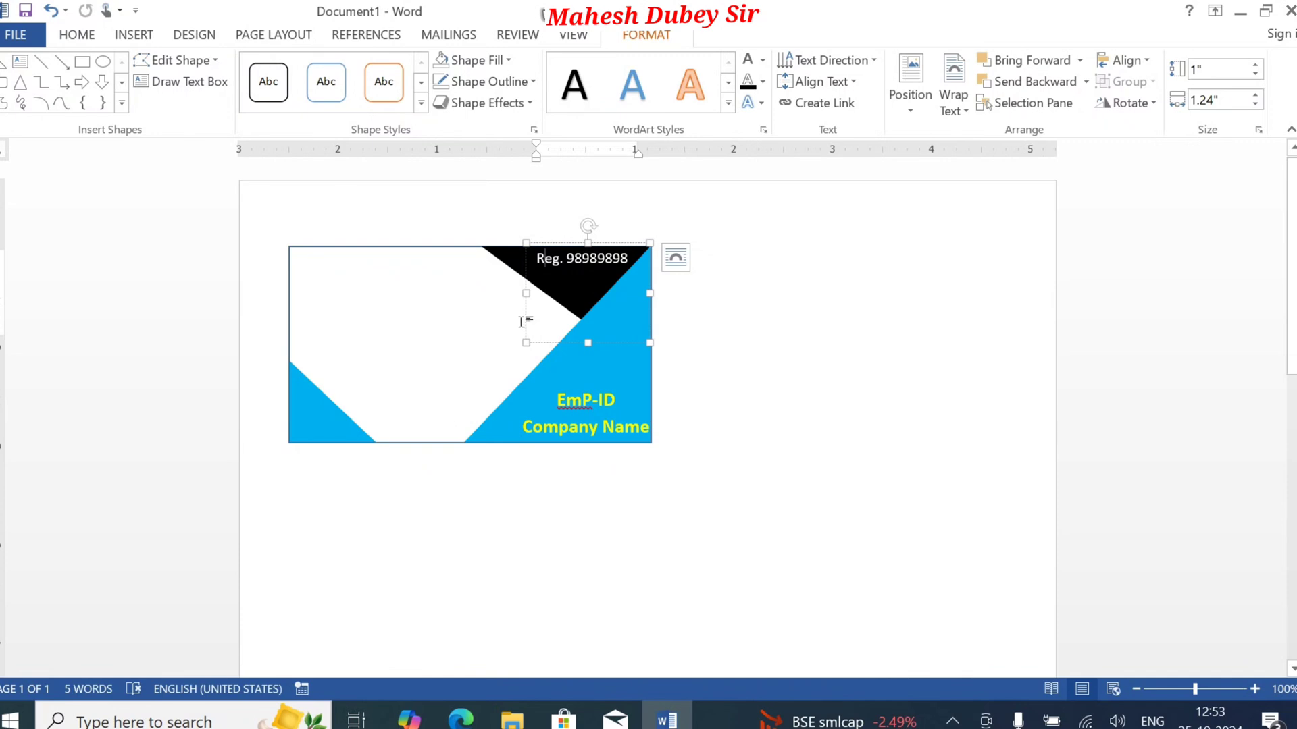
left_click_drag(527, 321, 310, 357)
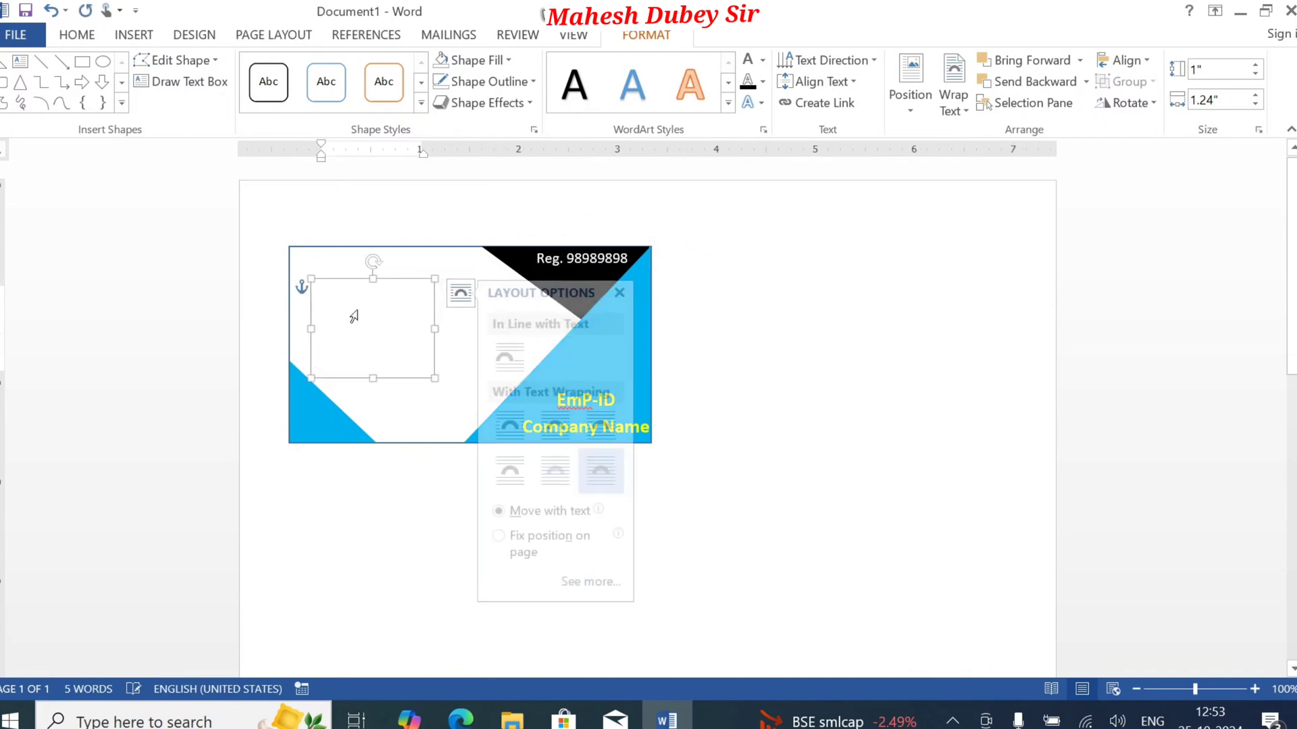
left_click(763, 60)
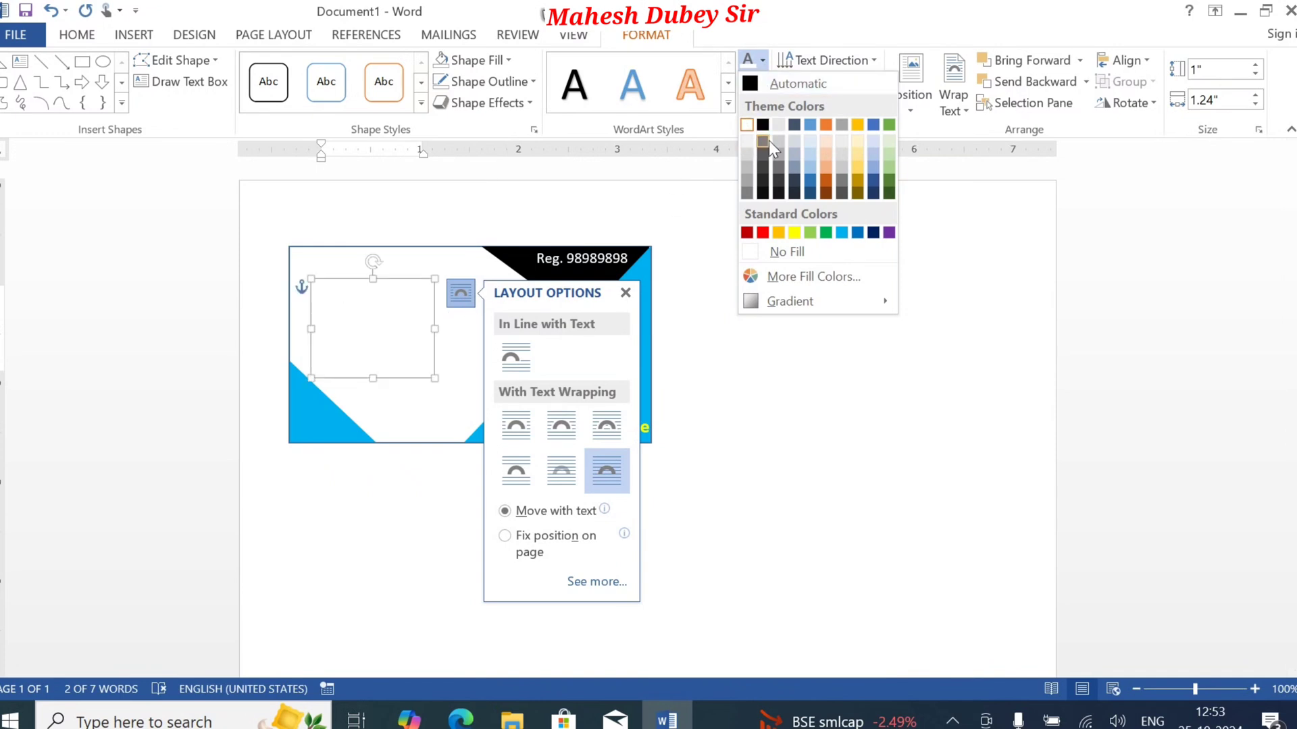
left_click(762, 232)
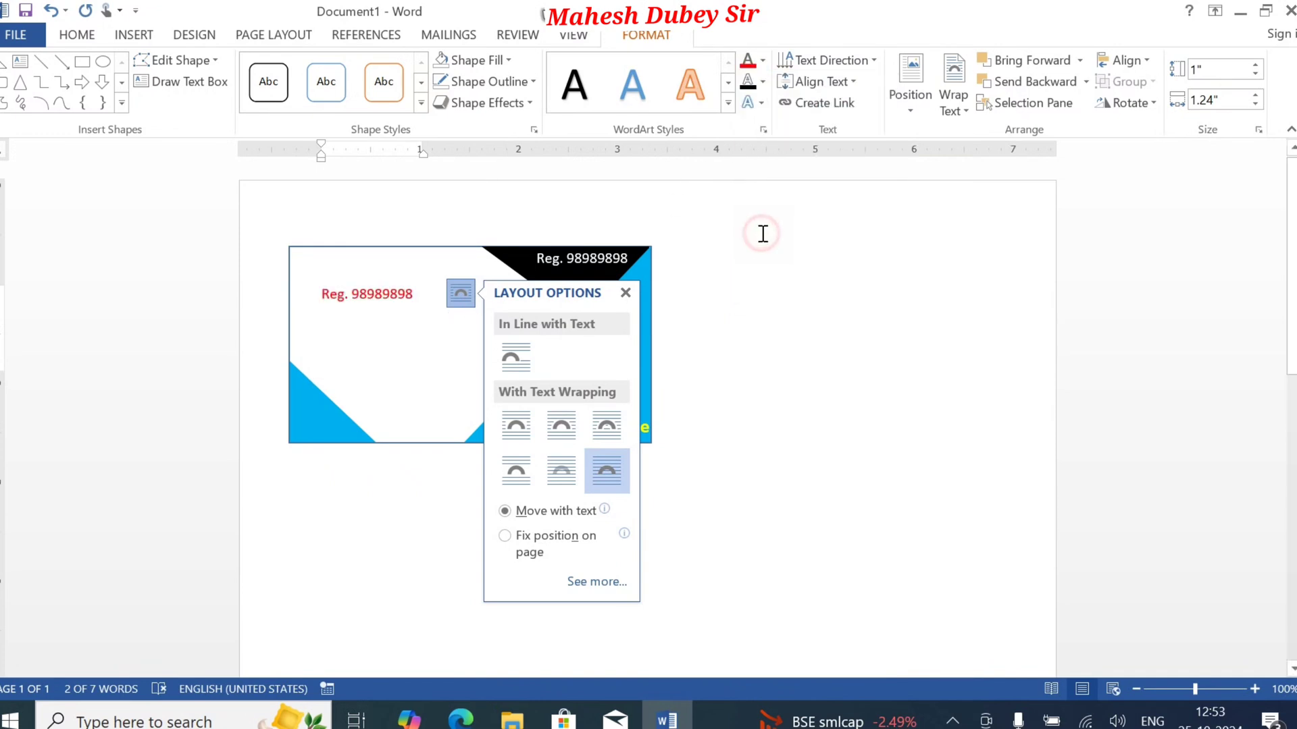
Step: Replace the copied registration text with the employee's full name
left_click(376, 302)
key("ctrl+a")
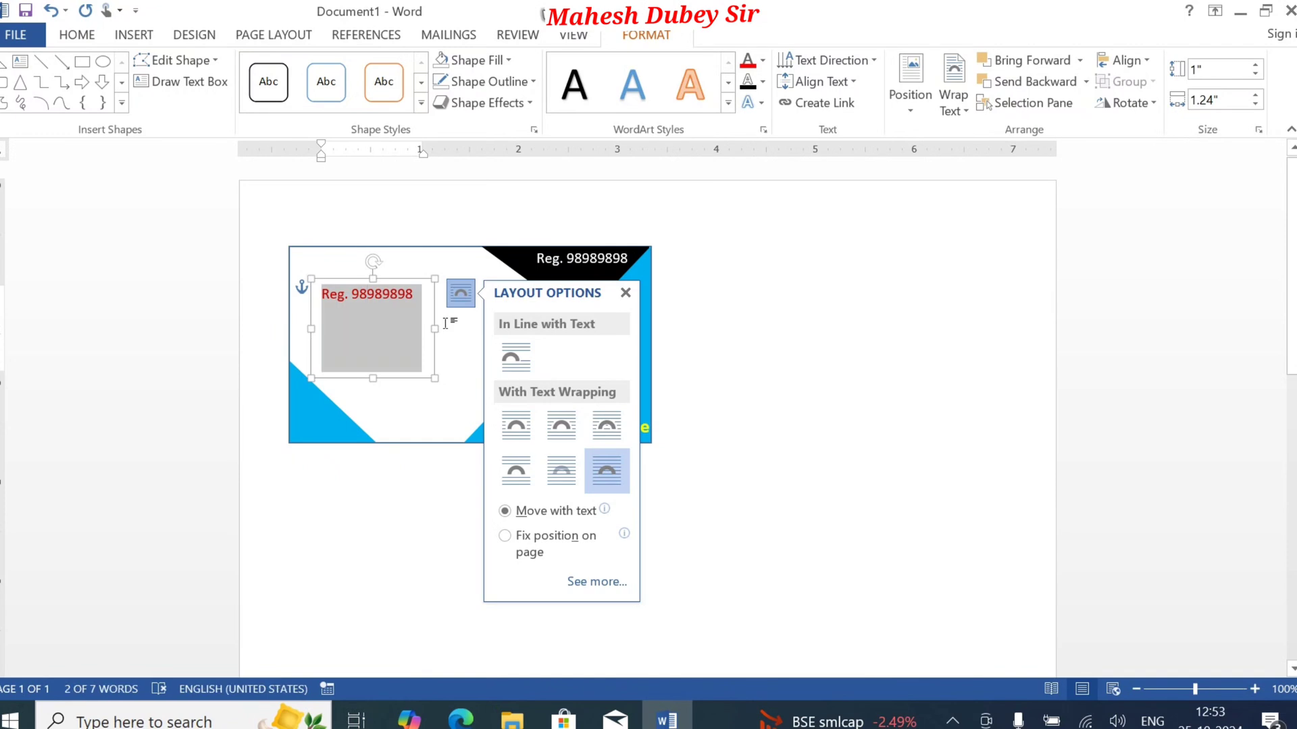
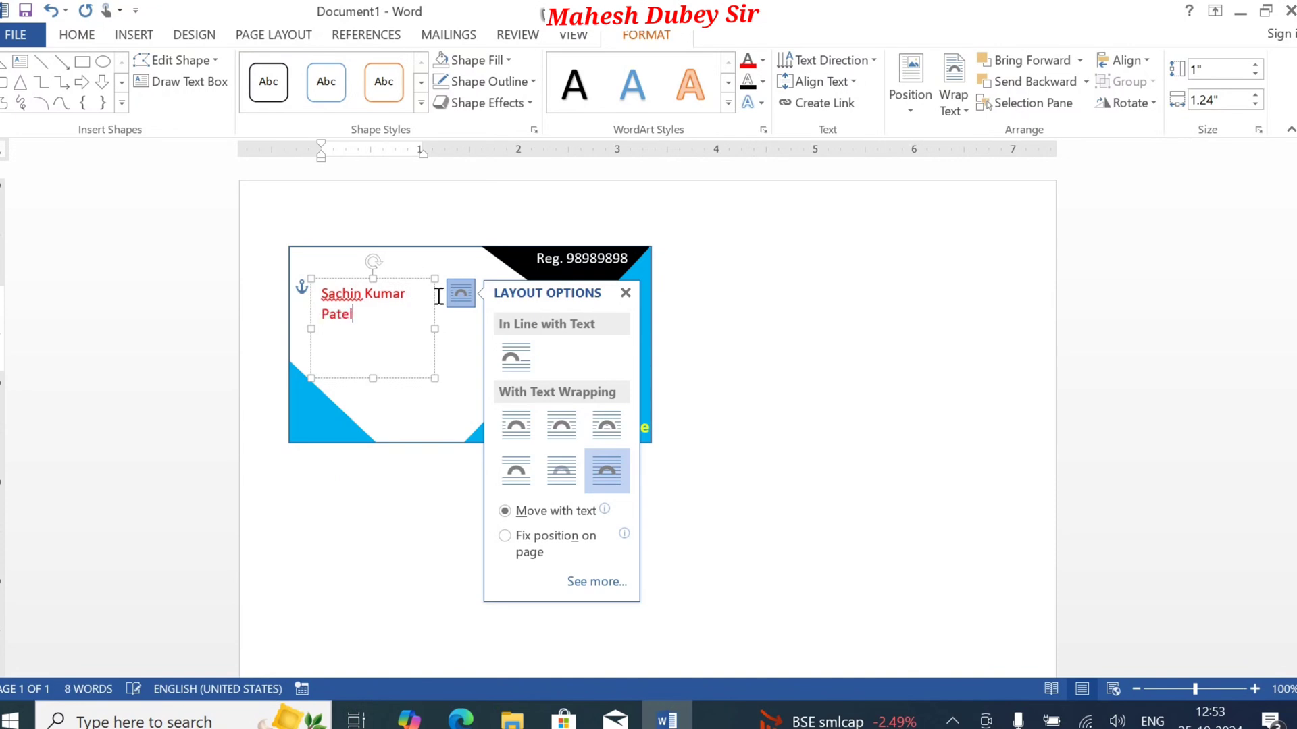
Step: Widen the name text box to about 2.31" and enlarge the name, keeping it on one line
left_click(438, 328)
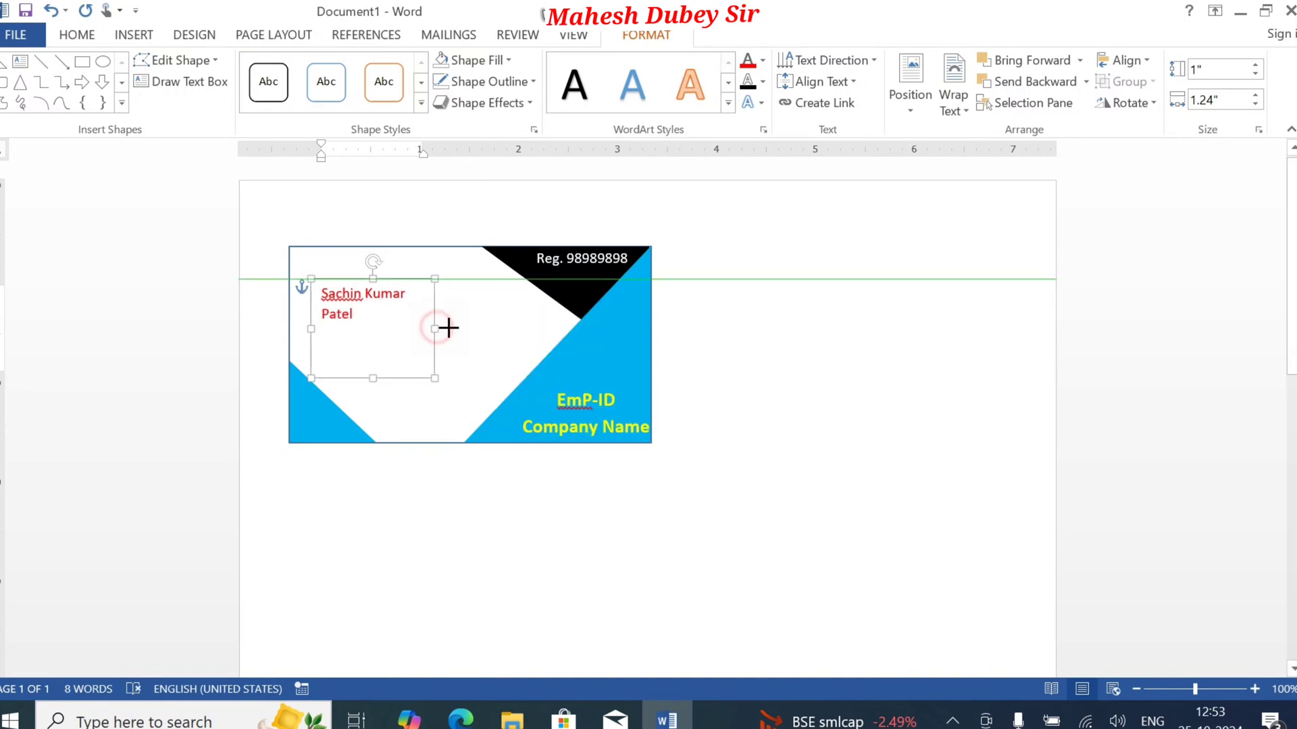
left_click_drag(448, 328, 317, 305)
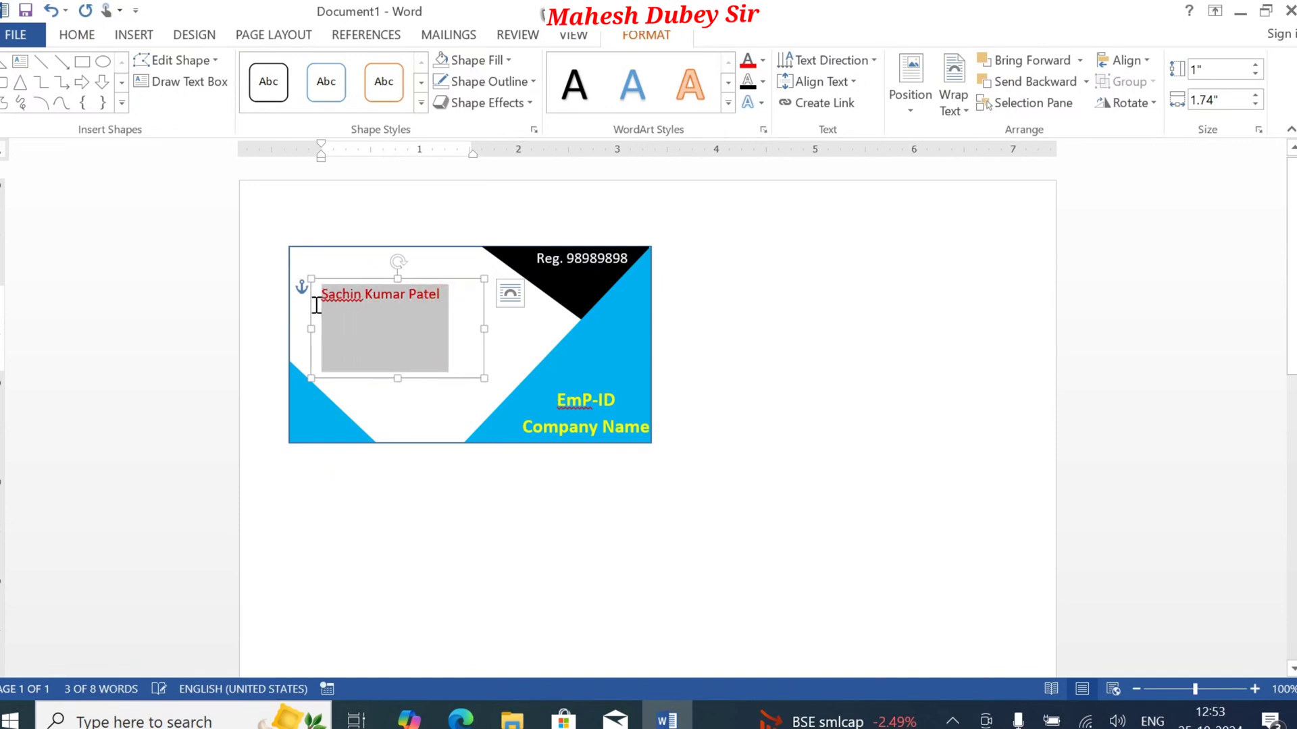
key("ctrl+shift+period")
key("ctrl+shift+period")
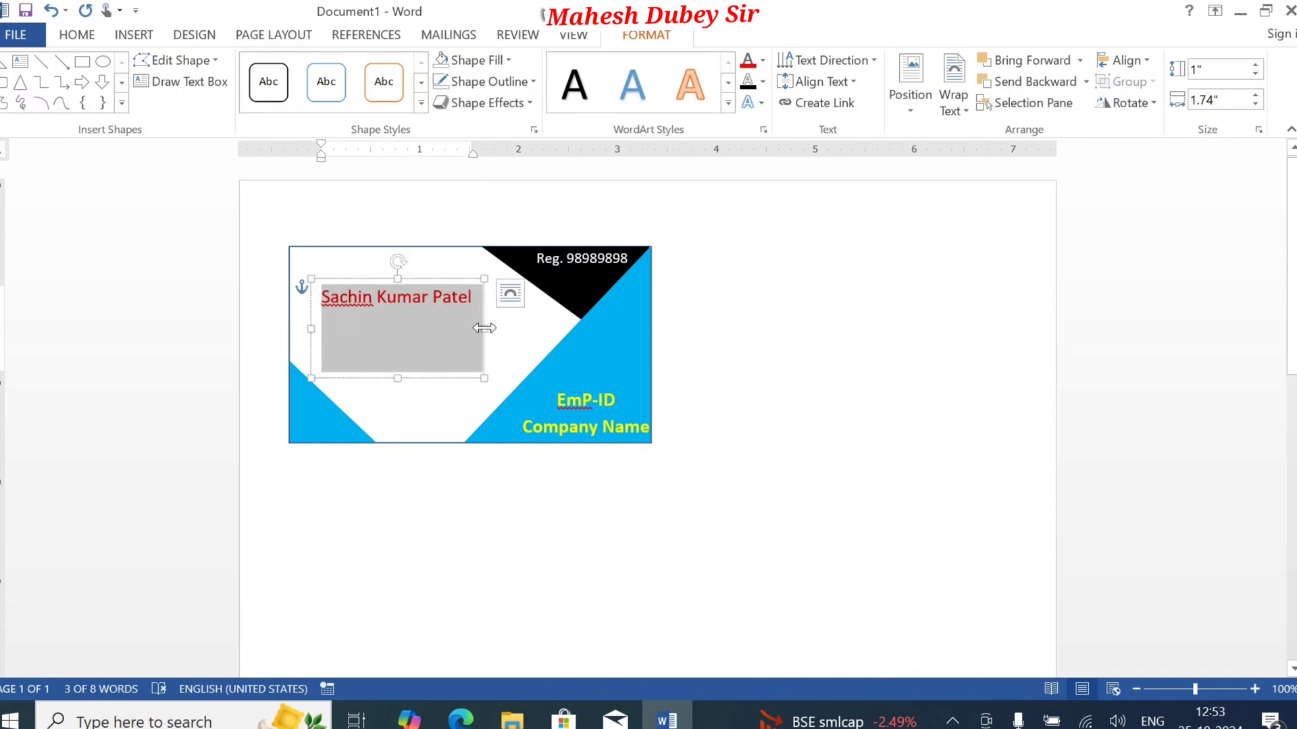
left_click_drag(484, 329, 540, 329)
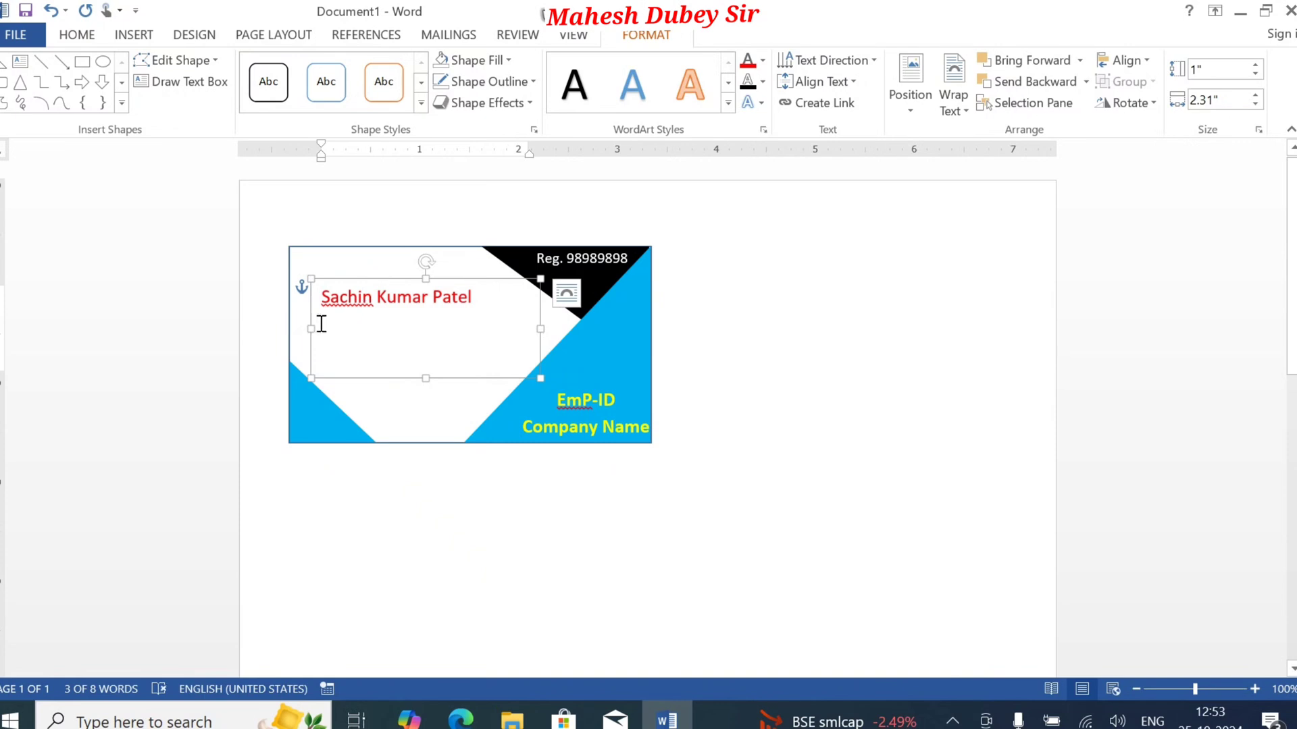
Step: Extend the name text box towards the card's left edge to about 2.45" wide and enlarge the name further
left_click_drag(310, 329, 295, 328)
key("ctrl+bracketright")
key("ctrl+bracketright")
key("ctrl+bracketright")
key("ctrl+bracketright")
key("ctrl+bracketright")
key("ctrl+bracketright")
key("ctrl+bracketright")
key("ctrl+bracketright")
key("ctrl+bracketright")
key("ctrl+bracketright")
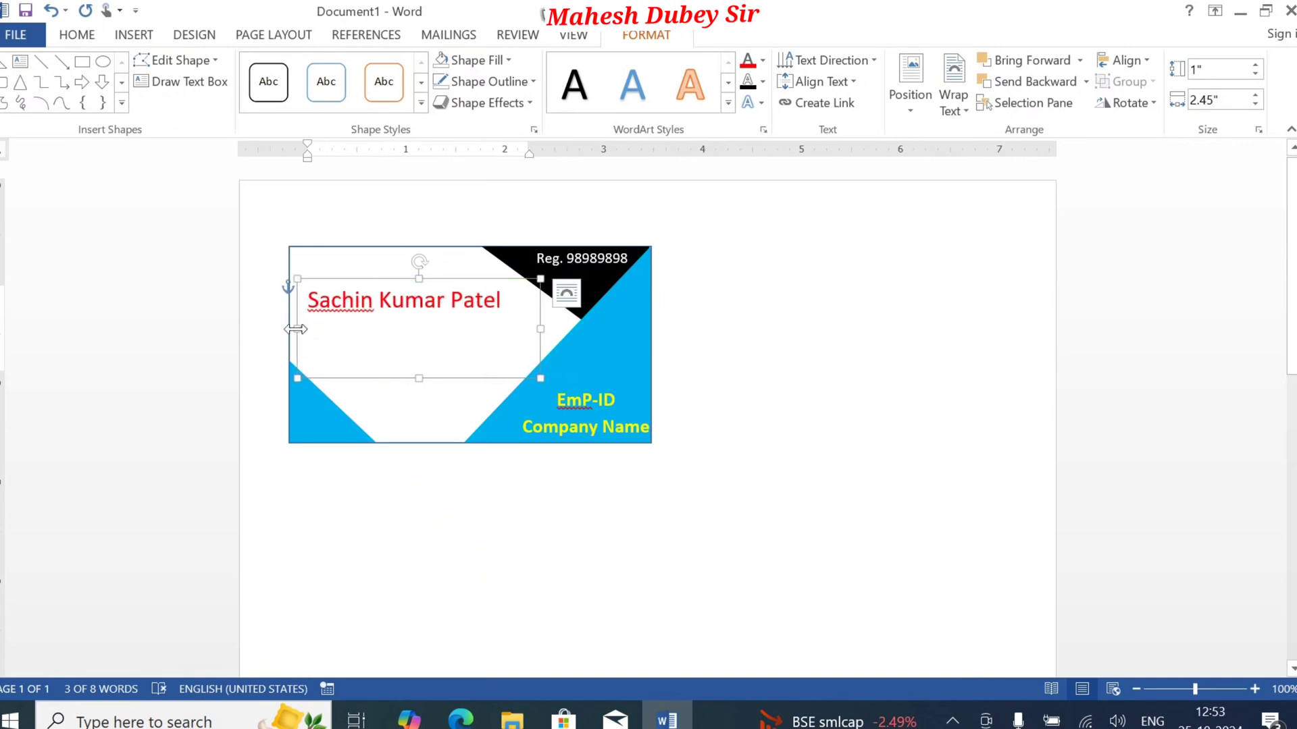
key("ctrl+bracketleft")
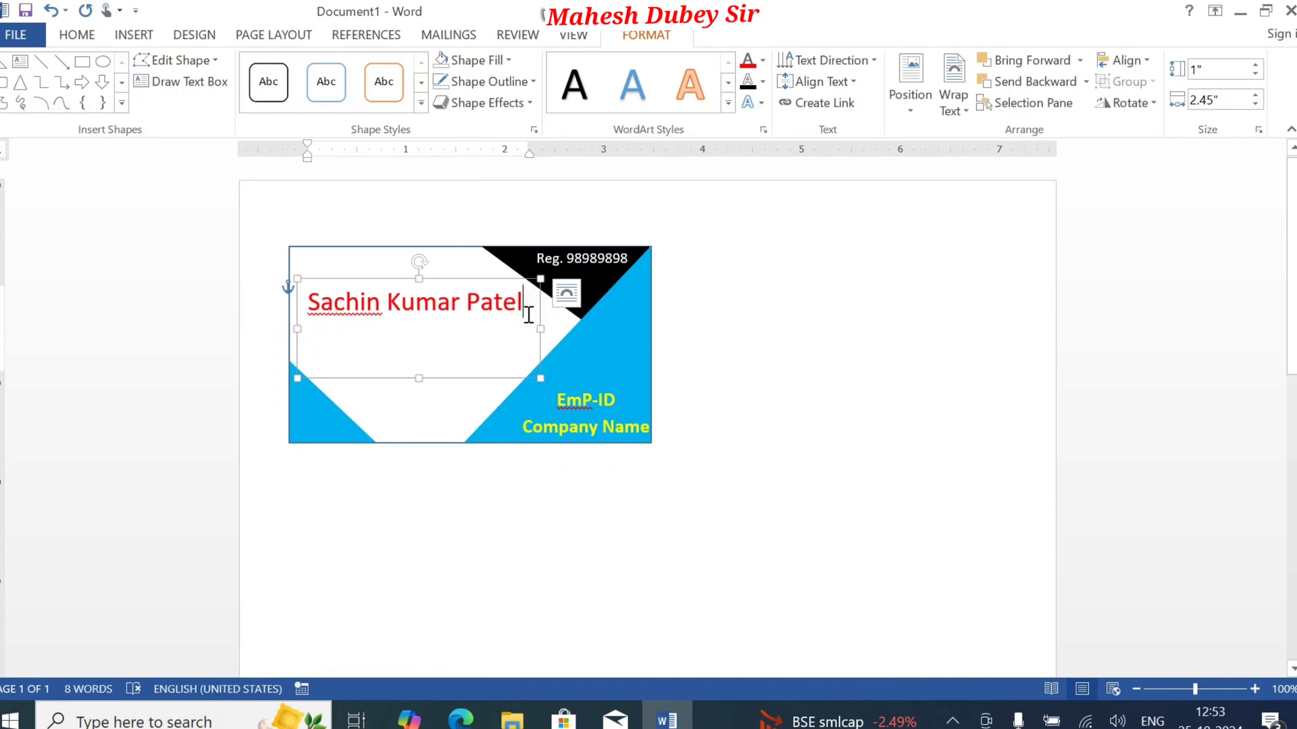
Step: Start a new line under the employee's name in the text box and set its font size to 12
left_click(506, 322)
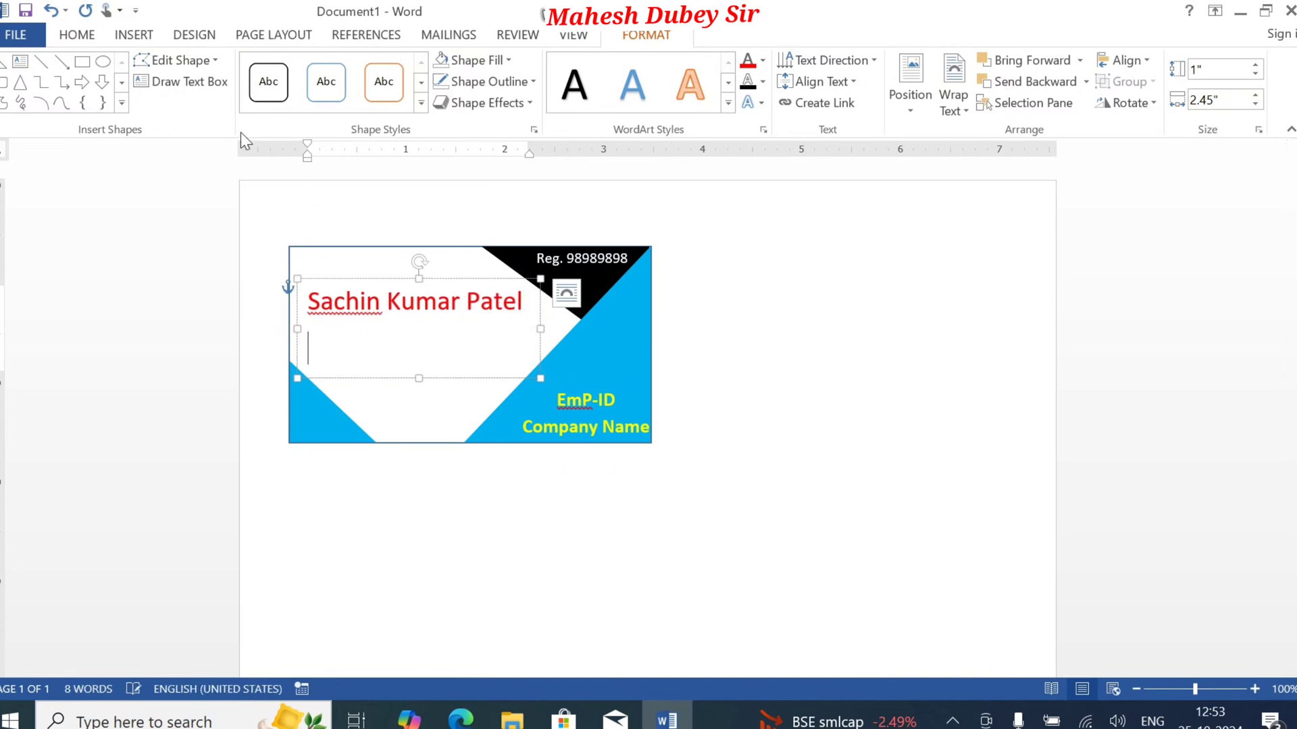
key("ctrl+bracketleft")
key("ctrl+bracketleft")
key("ctrl+bracketleft")
key("ctrl+bracketleft")
key("ctrl+bracketleft")
key("ctrl+bracketleft")
key("ctrl+bracketleft")
key("ctrl+bracketleft")
key("ctrl+bracketleft")
key("ctrl+bracketleft")
key("ctrl+bracketleft")
key("ctrl+bracketleft")
key("ctrl+bracketleft")
key("ctrl+bracketleft")
left_click(76, 34)
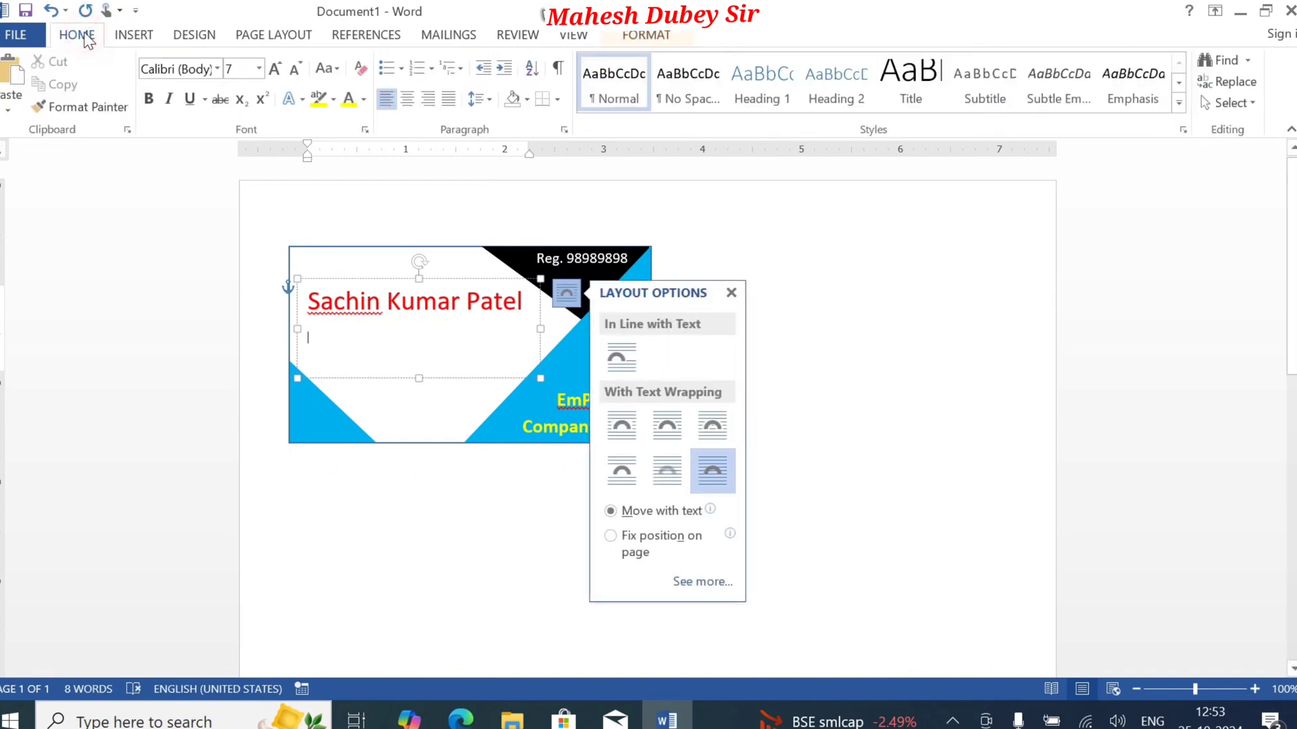
left_click(259, 69)
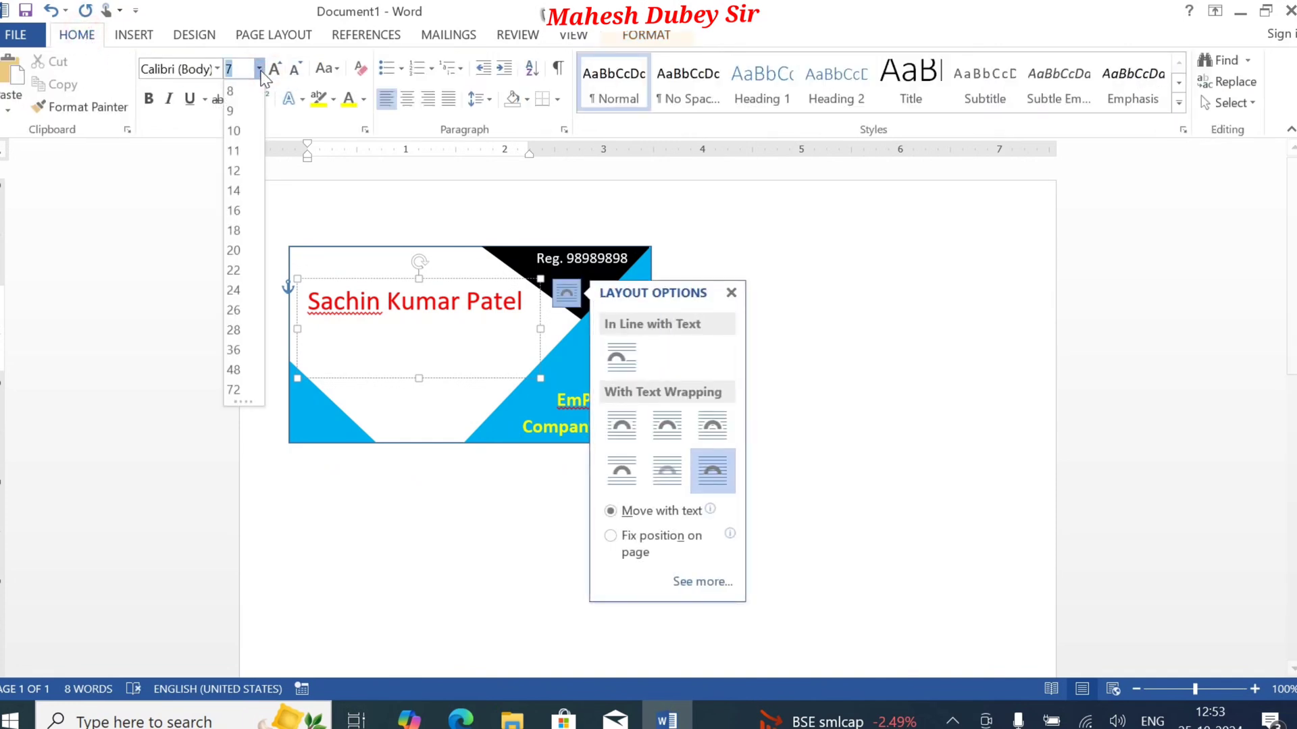
left_click(237, 173)
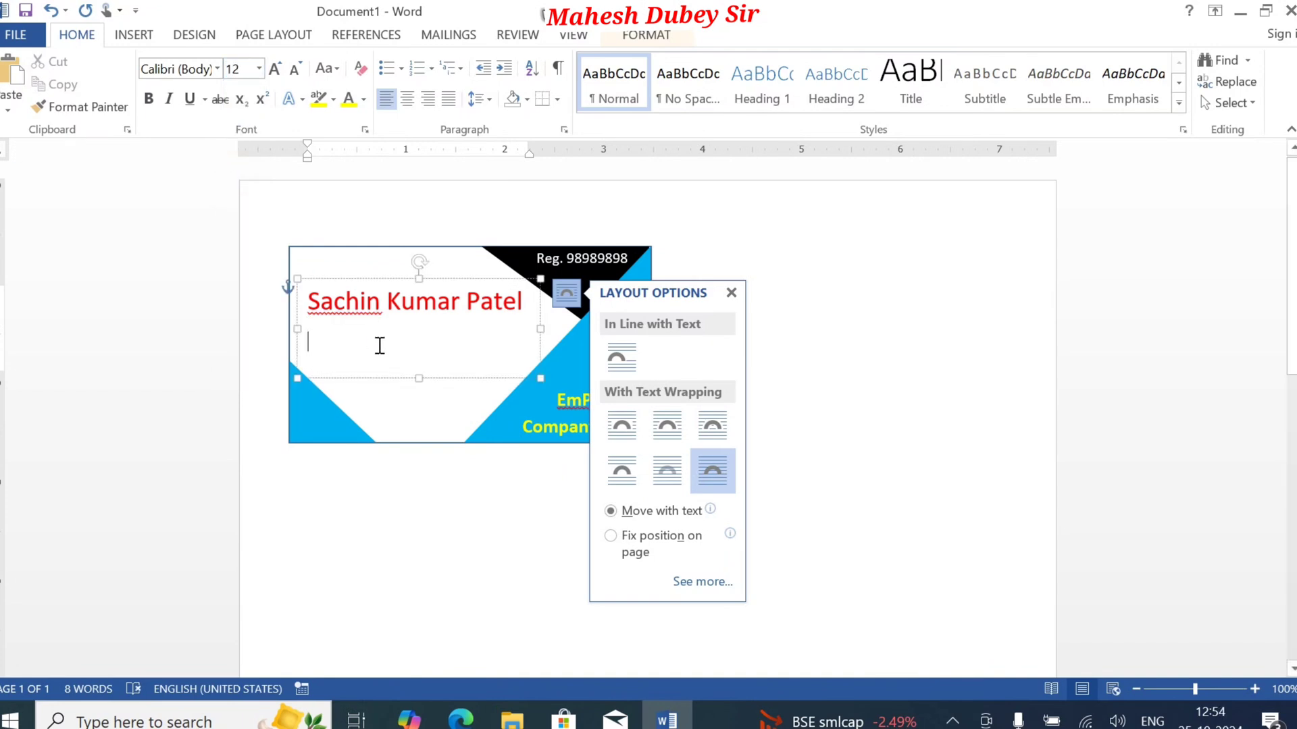
Step: Enter the mobile number on the line below the name, leaving out the word "Mobile" in front of it
type("Mobile +")
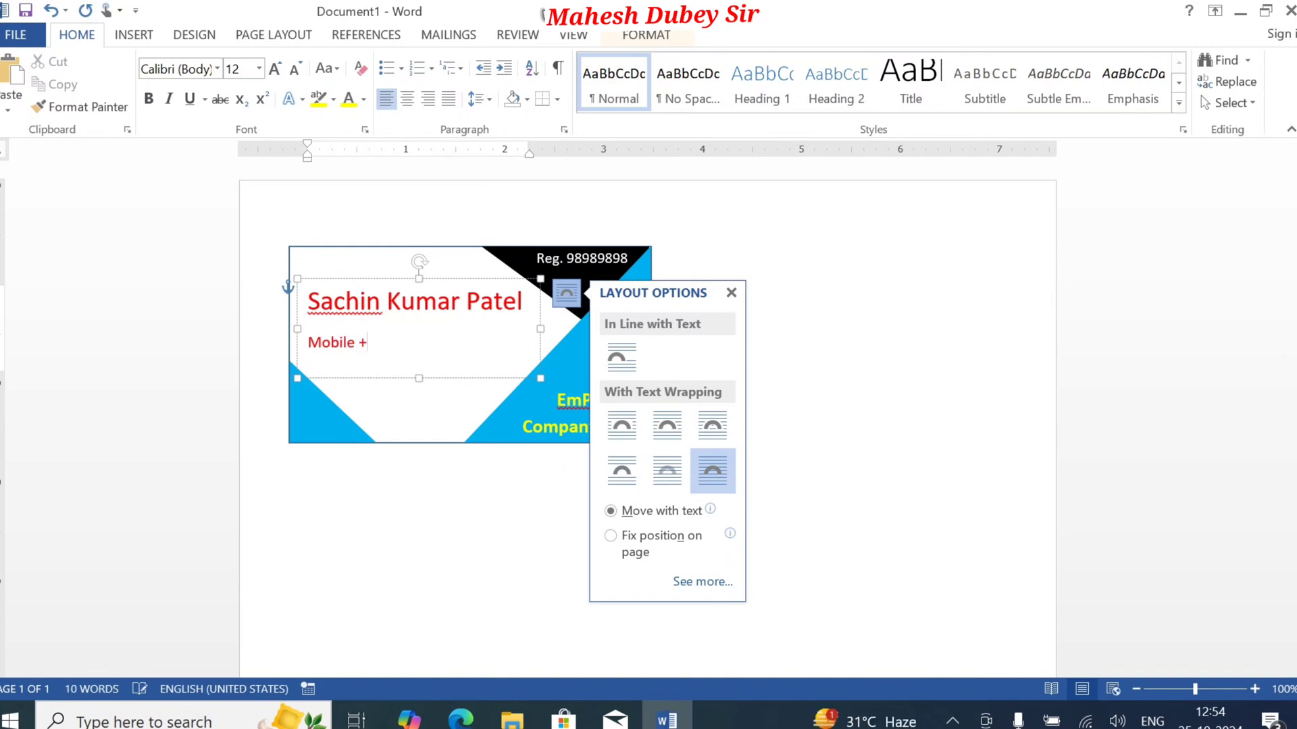
type("91956565")
key("BackSpace")
key("BackSpace")
key("BackSpace")
key("BackSpace")
key("BackSpace")
key("BackSpace")
key("BackSpace")
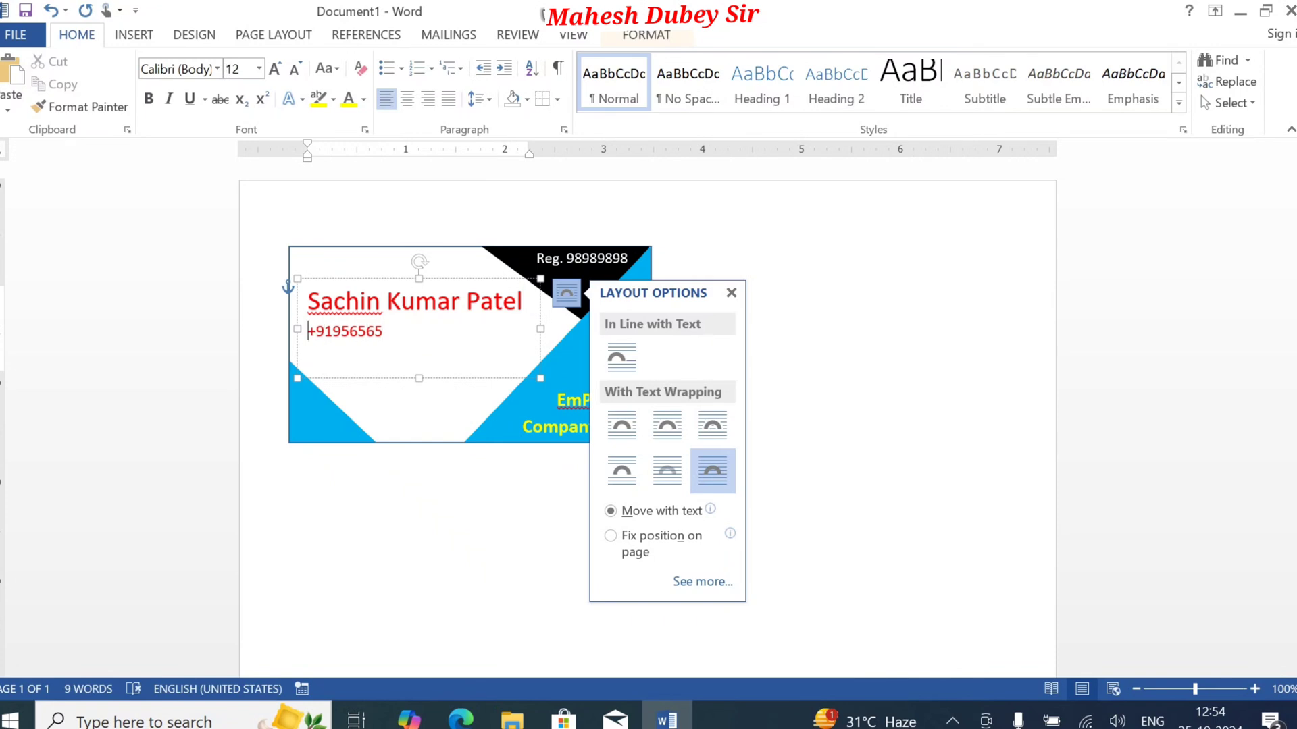
Step: Open the full symbol set for inserting a symbol in front of the mobile number
left_click(131, 34)
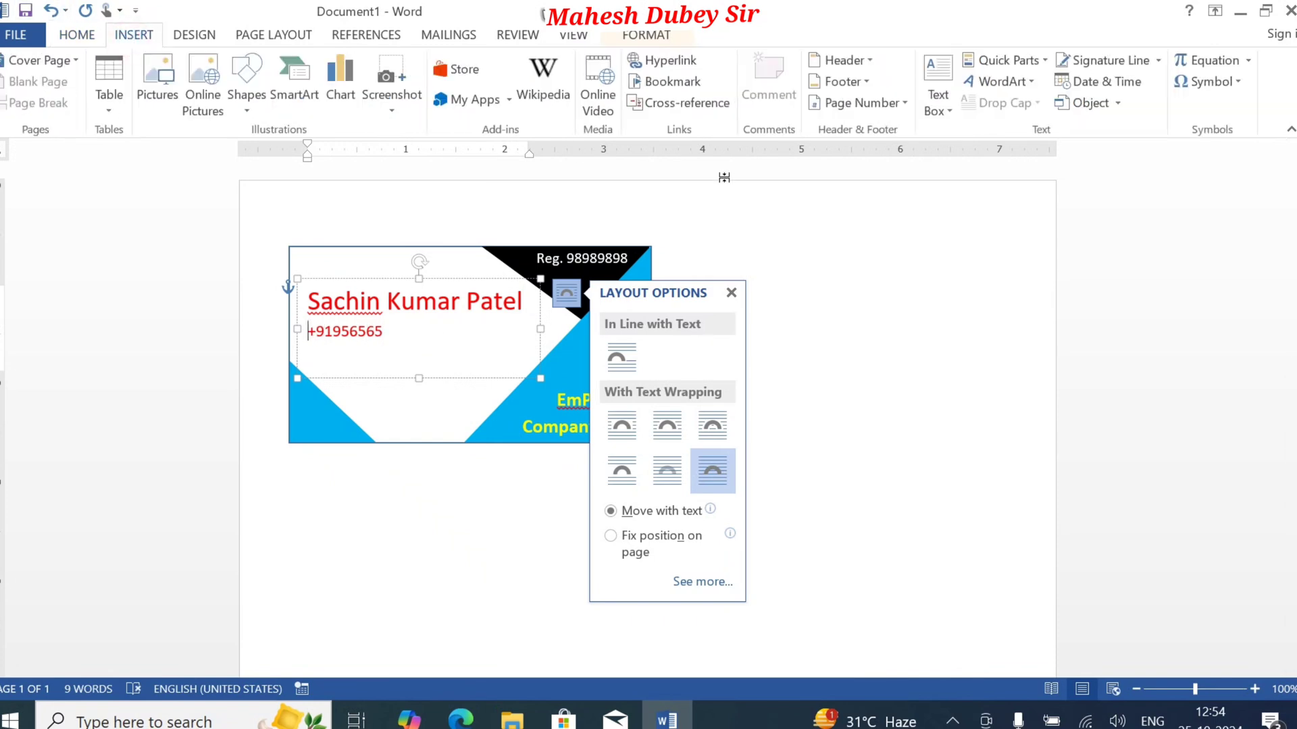
left_click(1239, 83)
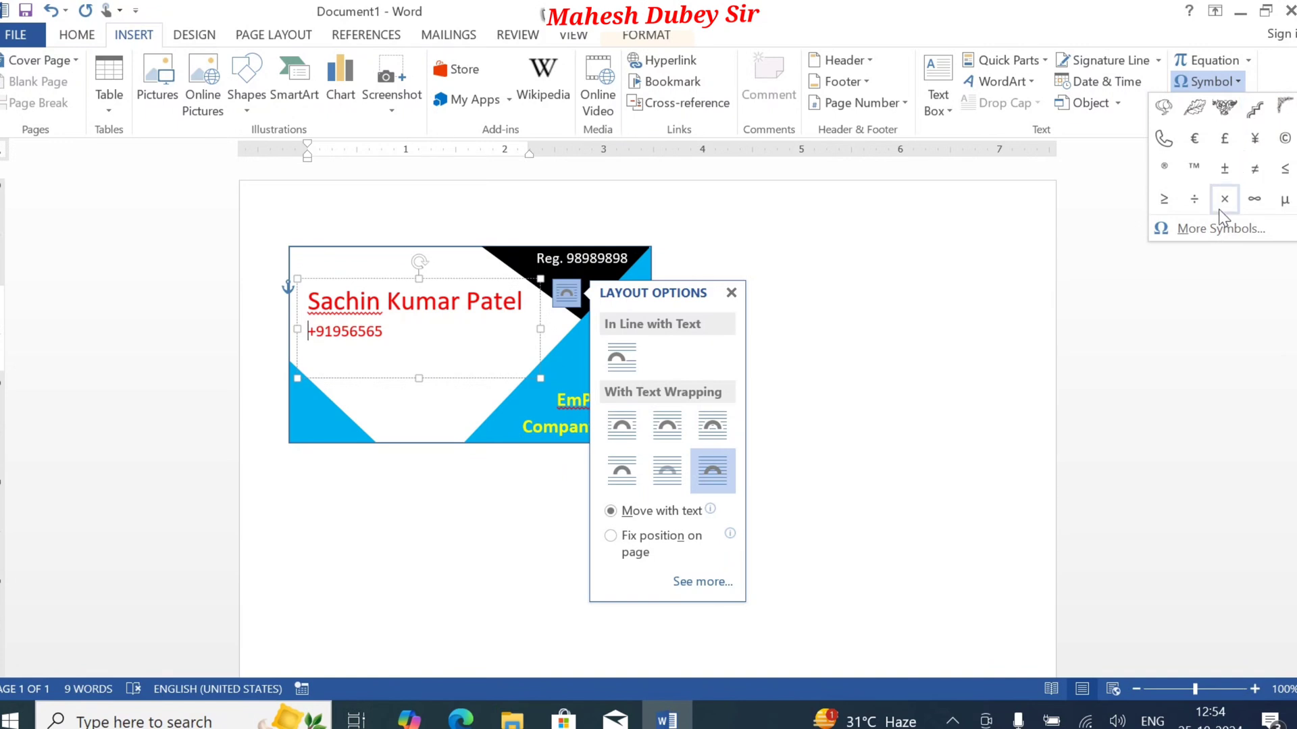
left_click(1212, 226)
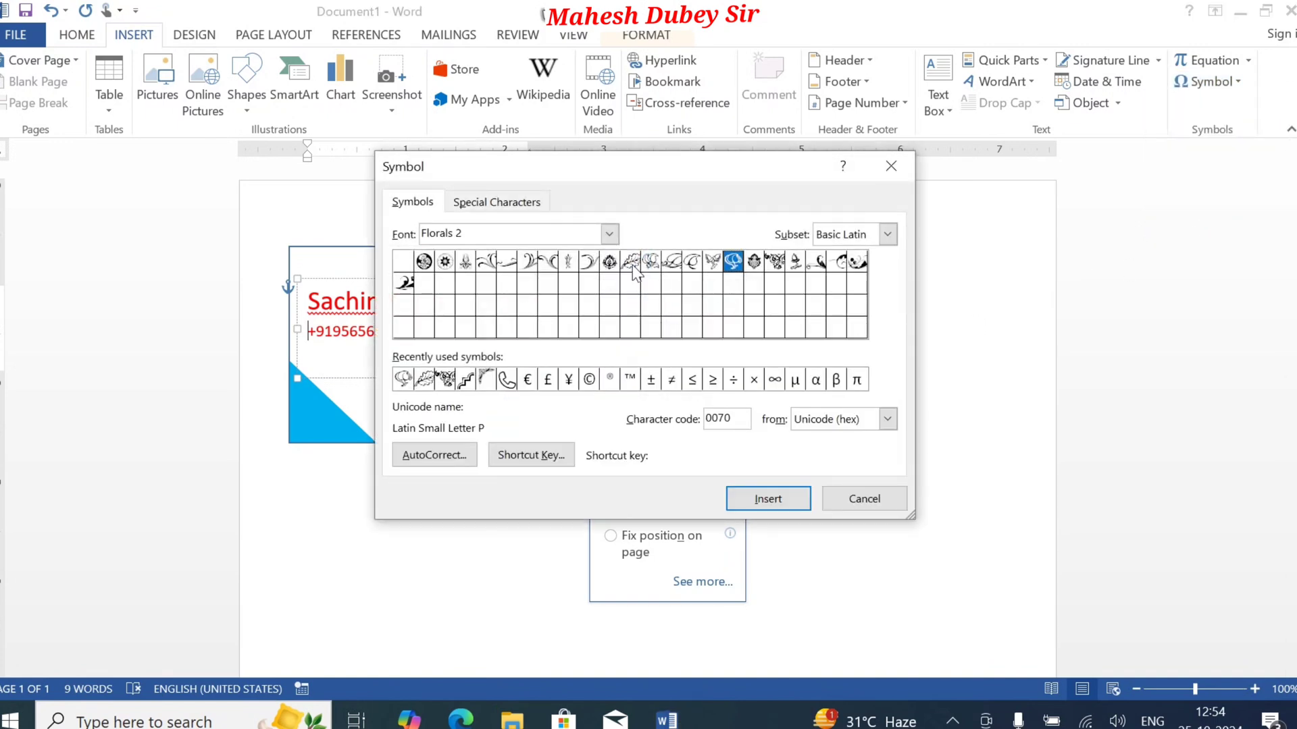
Step: Switch the symbol font to Segoe UI Symbol
left_click(609, 233)
left_click(609, 235)
left_click(609, 235)
left_click_drag(611, 279, 606, 328)
scroll(540, 290, "up", 2)
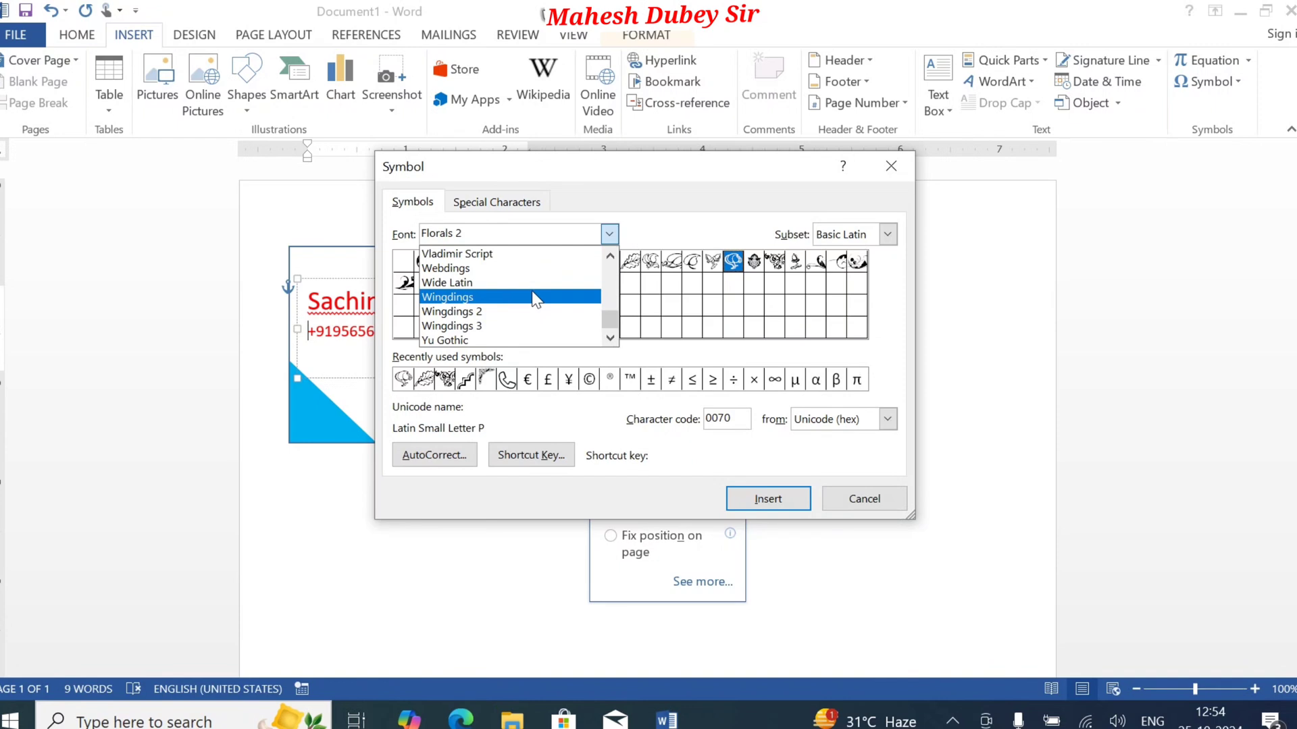
type("sy")
key("ctrl+a")
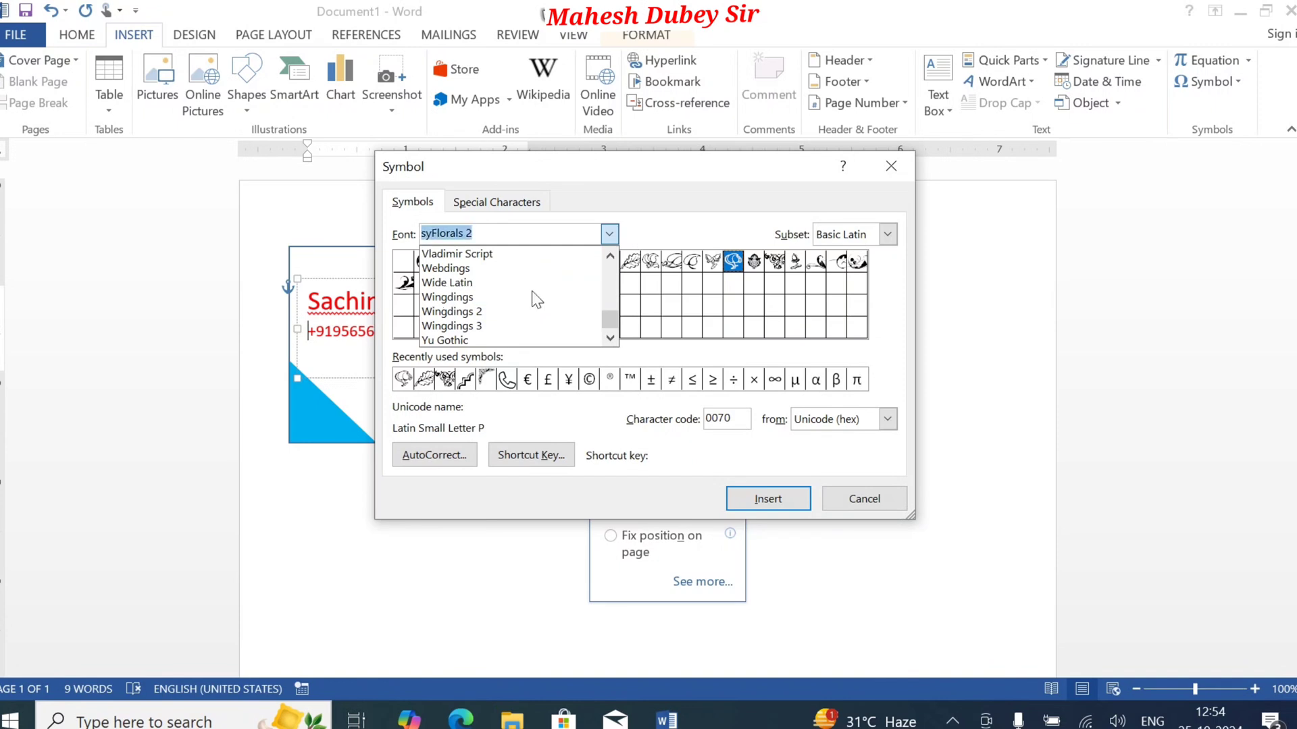
type("s")
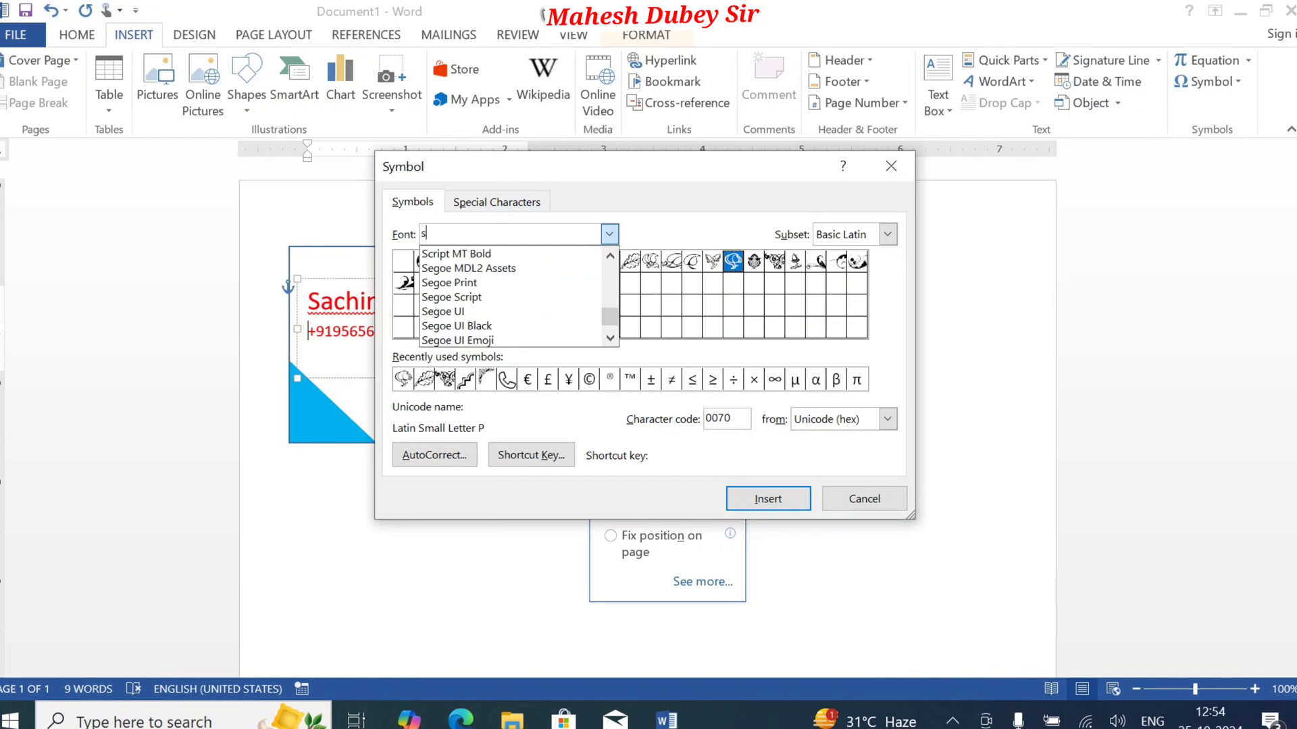
type("e")
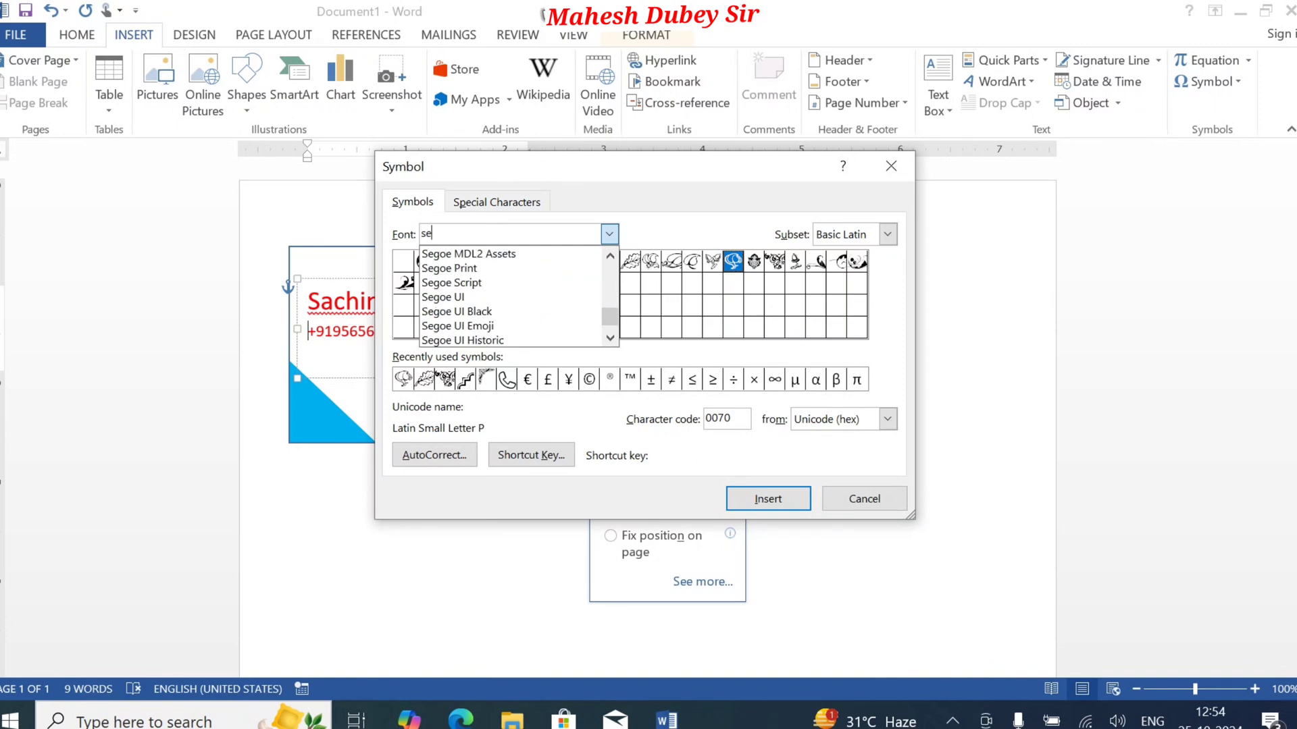
left_click(611, 339)
left_click(610, 339)
left_click(611, 339)
left_click(610, 339)
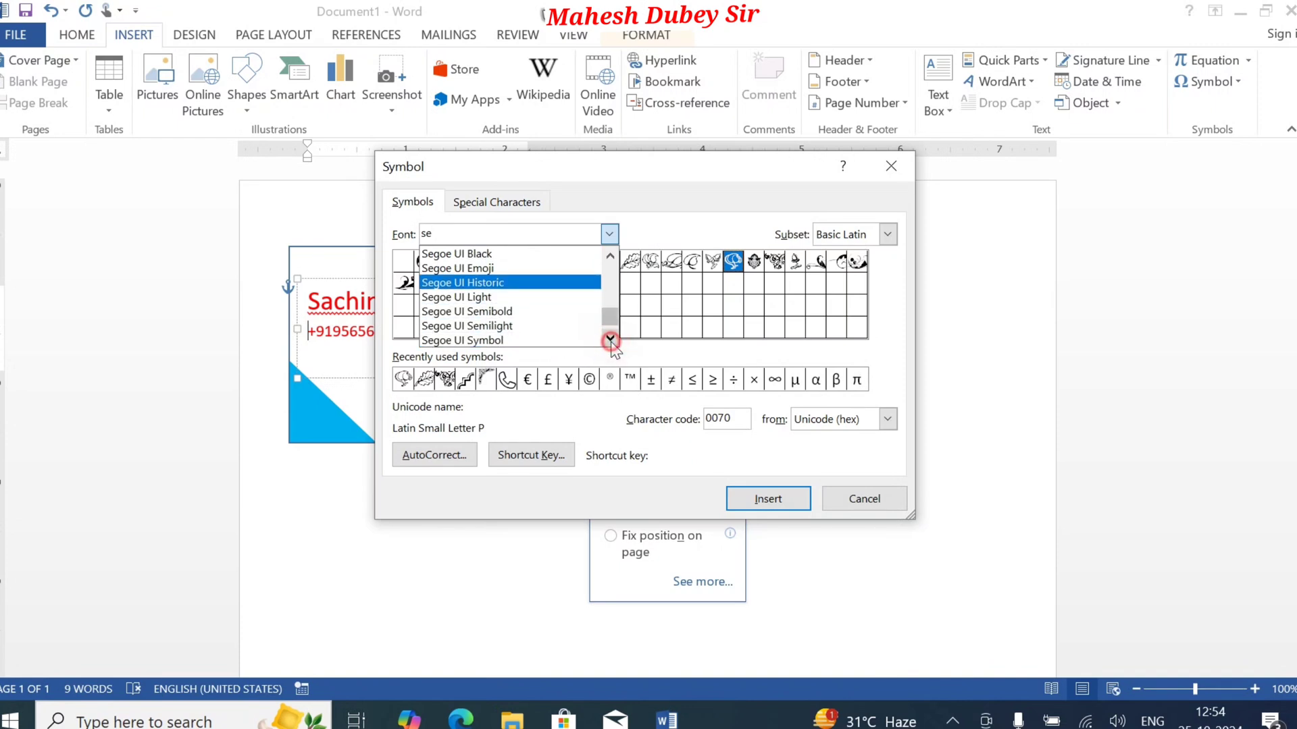
left_click(611, 339)
left_click(496, 325)
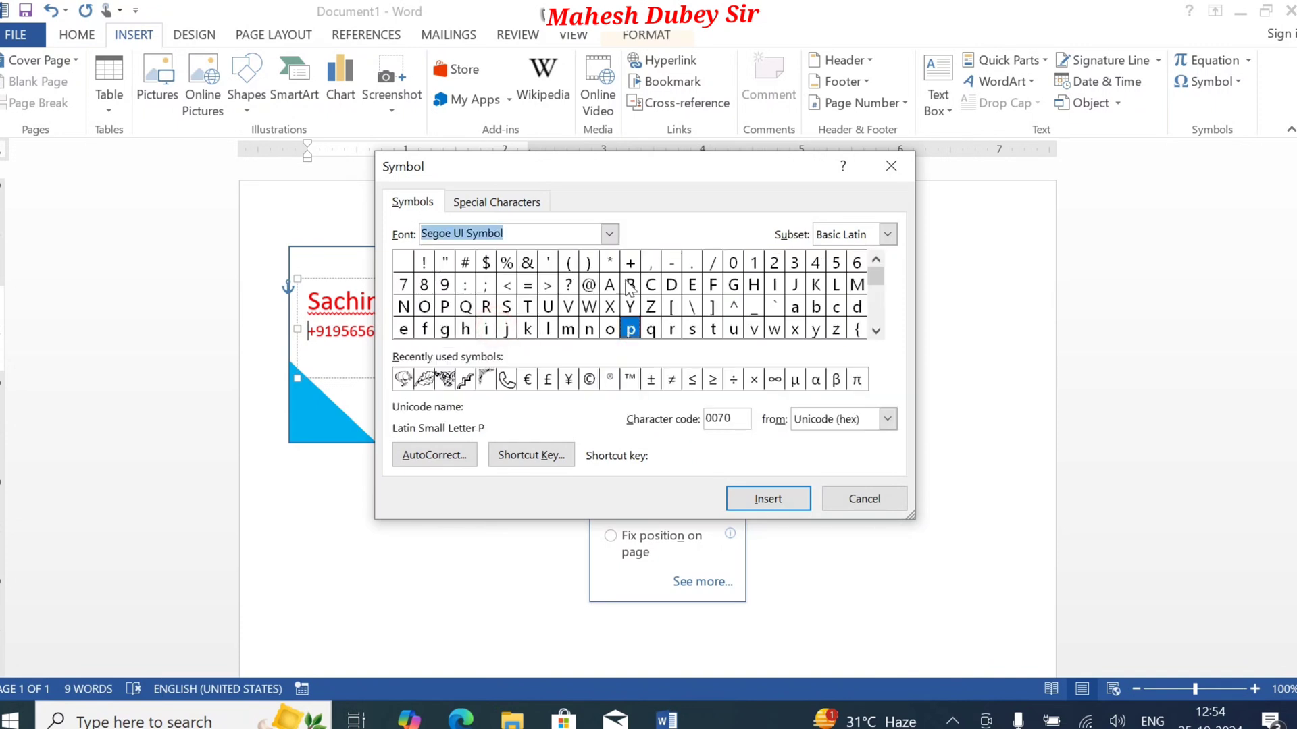
Step: Look through the Segoe UI Symbol characters for a suitable phone symbol
left_click(875, 330)
left_click(876, 330)
left_click(876, 330)
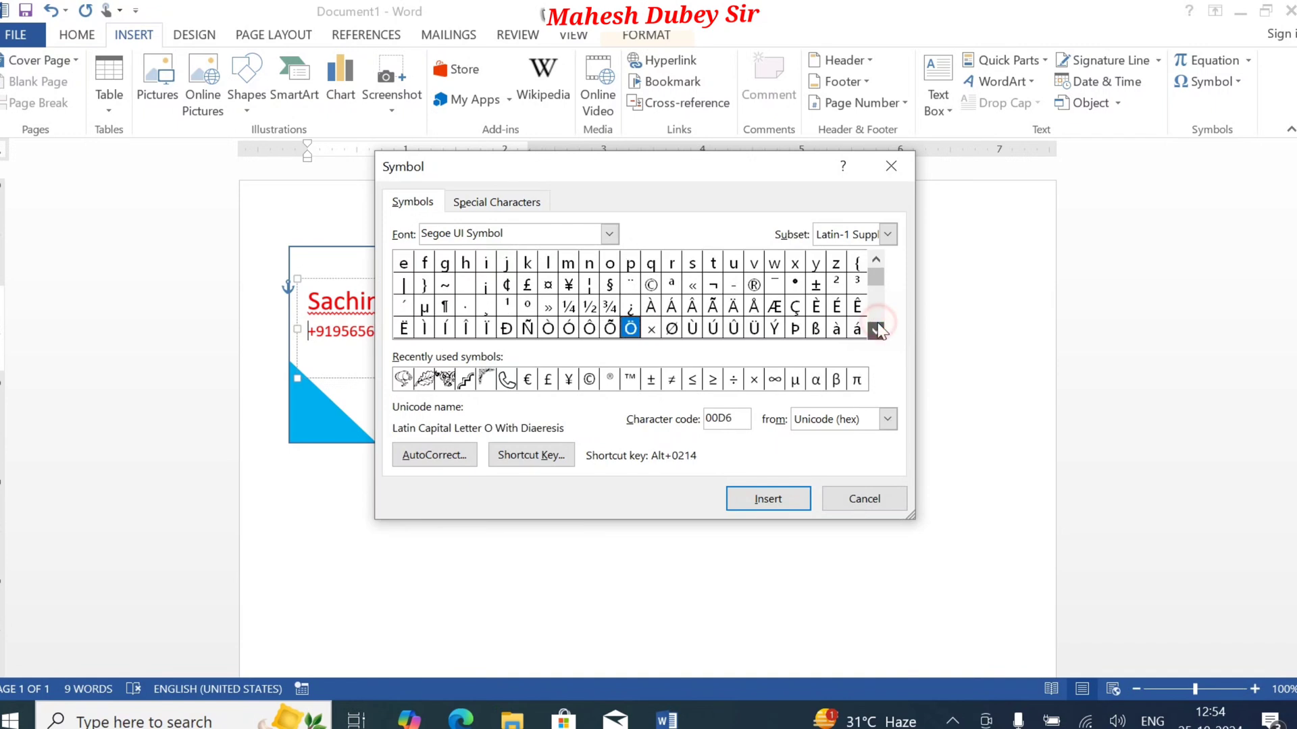
left_click(876, 330)
left_click(876, 330)
left_click(876, 330)
left_click(876, 330)
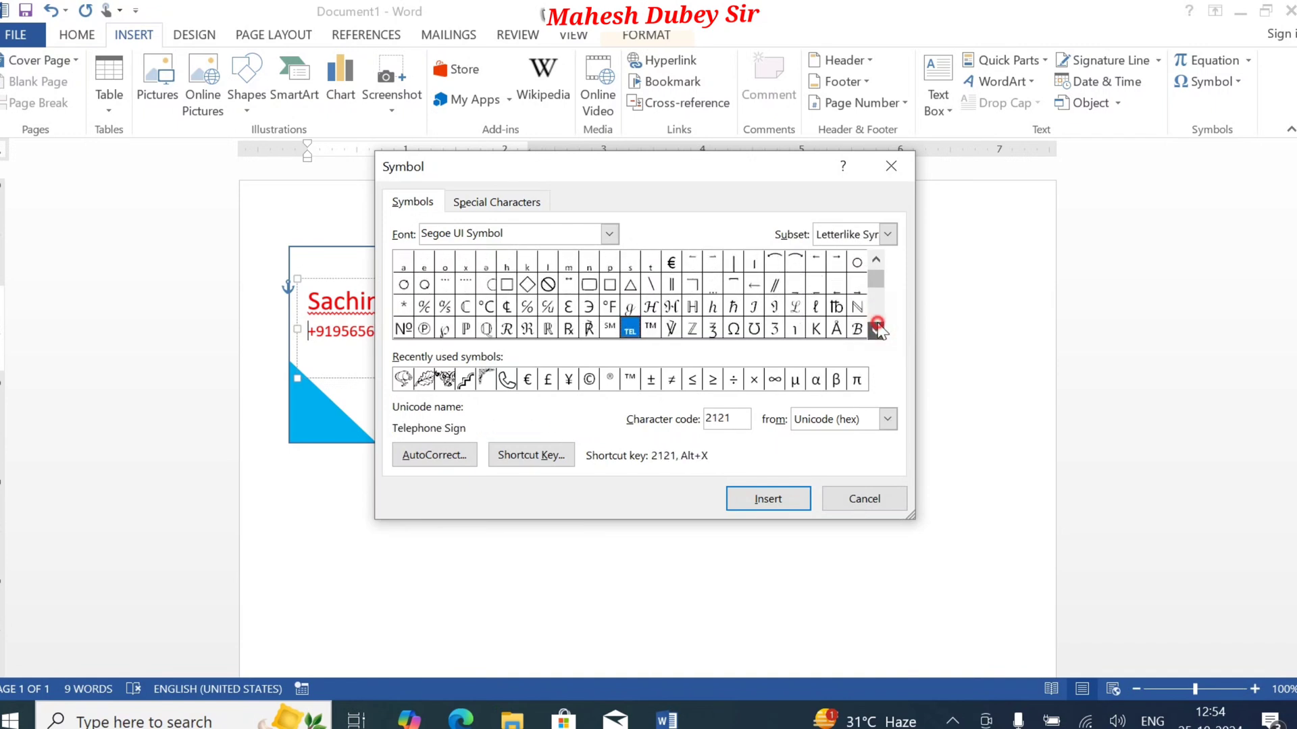
left_click_drag(877, 281, 877, 313)
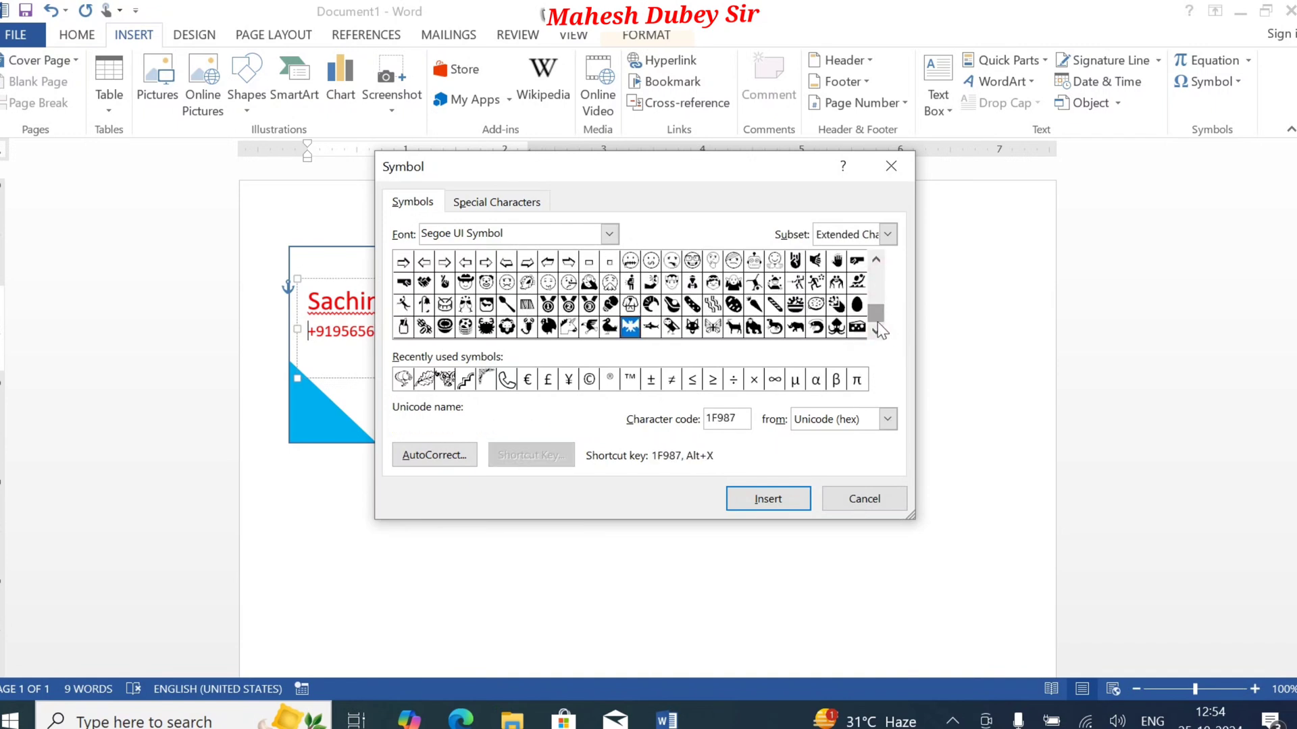
left_click(876, 261)
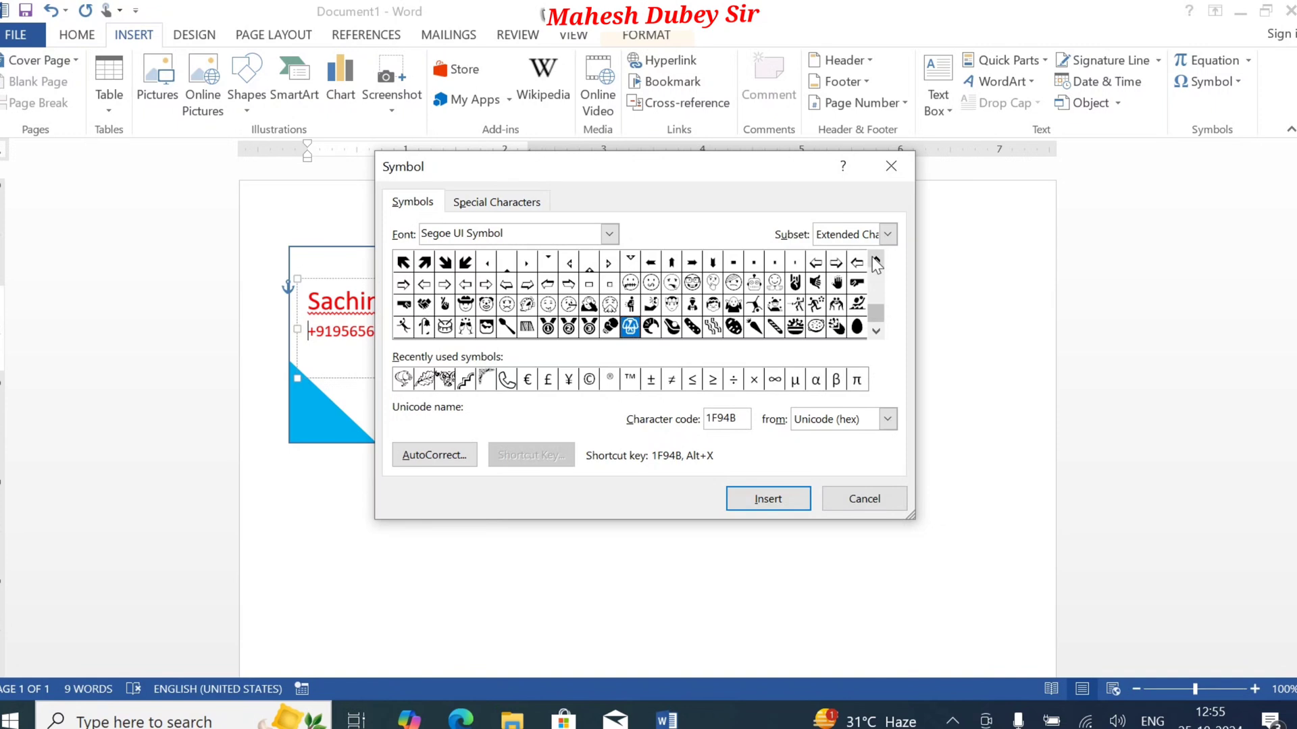
left_click(875, 261)
left_click(876, 262)
left_click(876, 261)
left_click(875, 262)
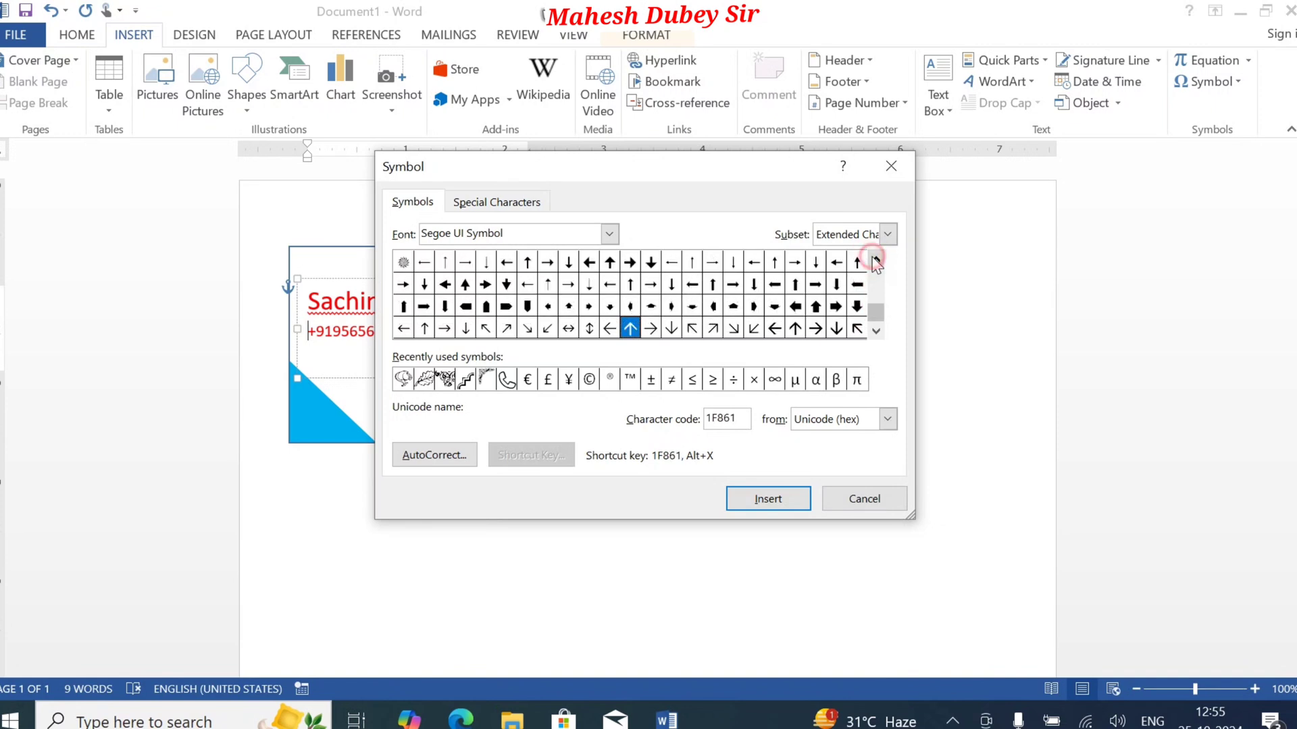
left_click(876, 262)
left_click(876, 261)
left_click(876, 261)
left_click(876, 262)
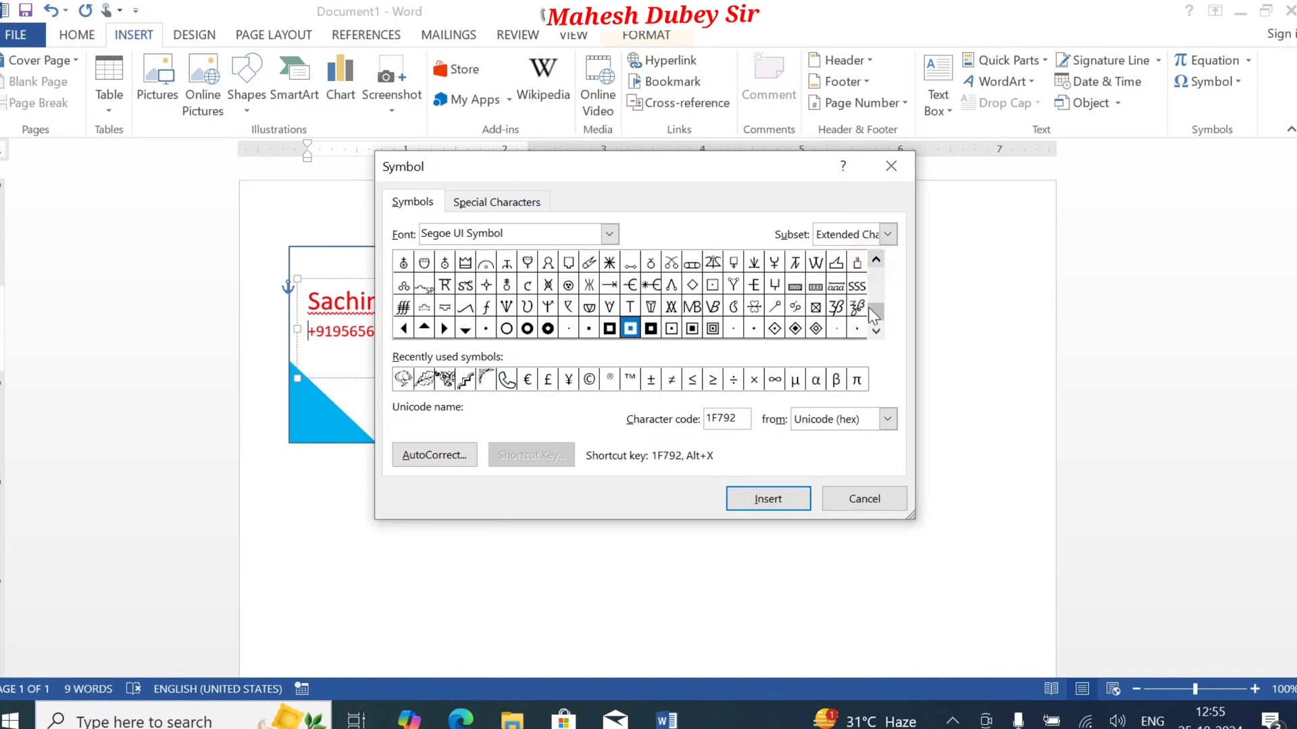
Step: Switch the symbol font to Wingdings and look through its characters for a phone symbol
left_click(609, 234)
left_click(609, 339)
left_click(609, 339)
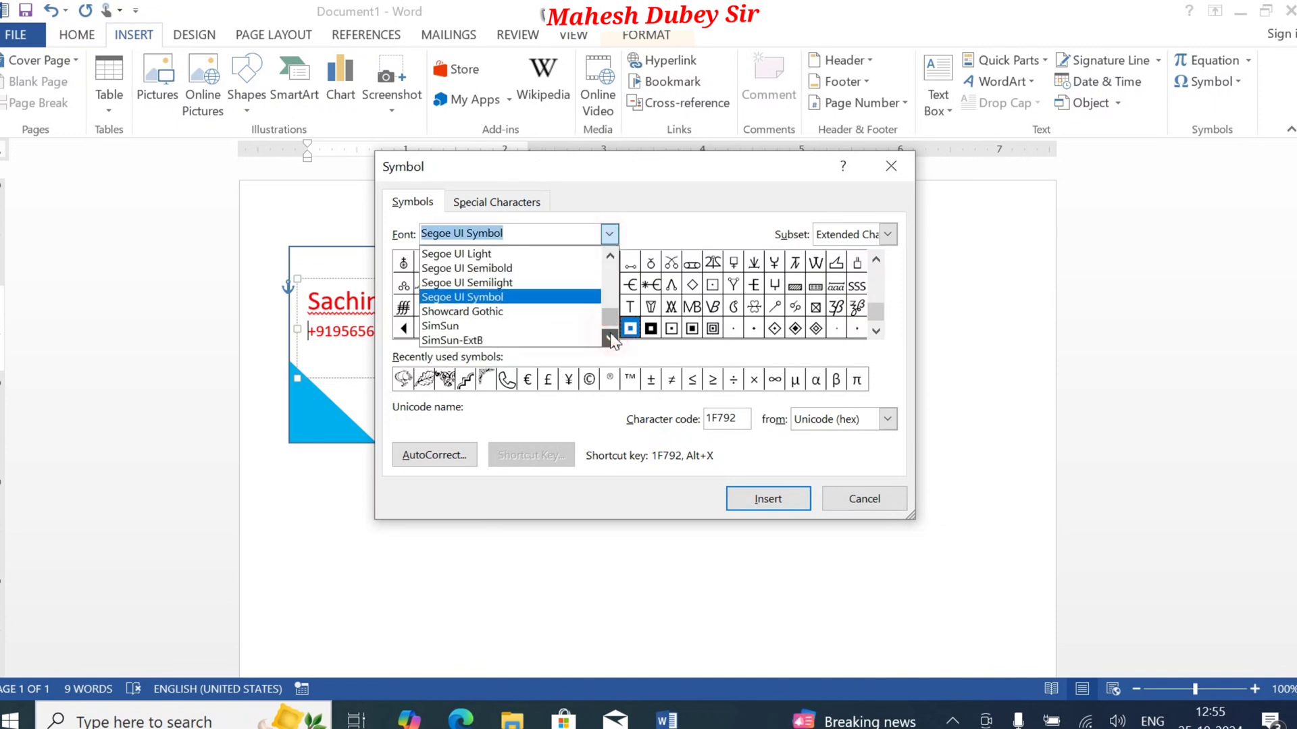
left_click(610, 339)
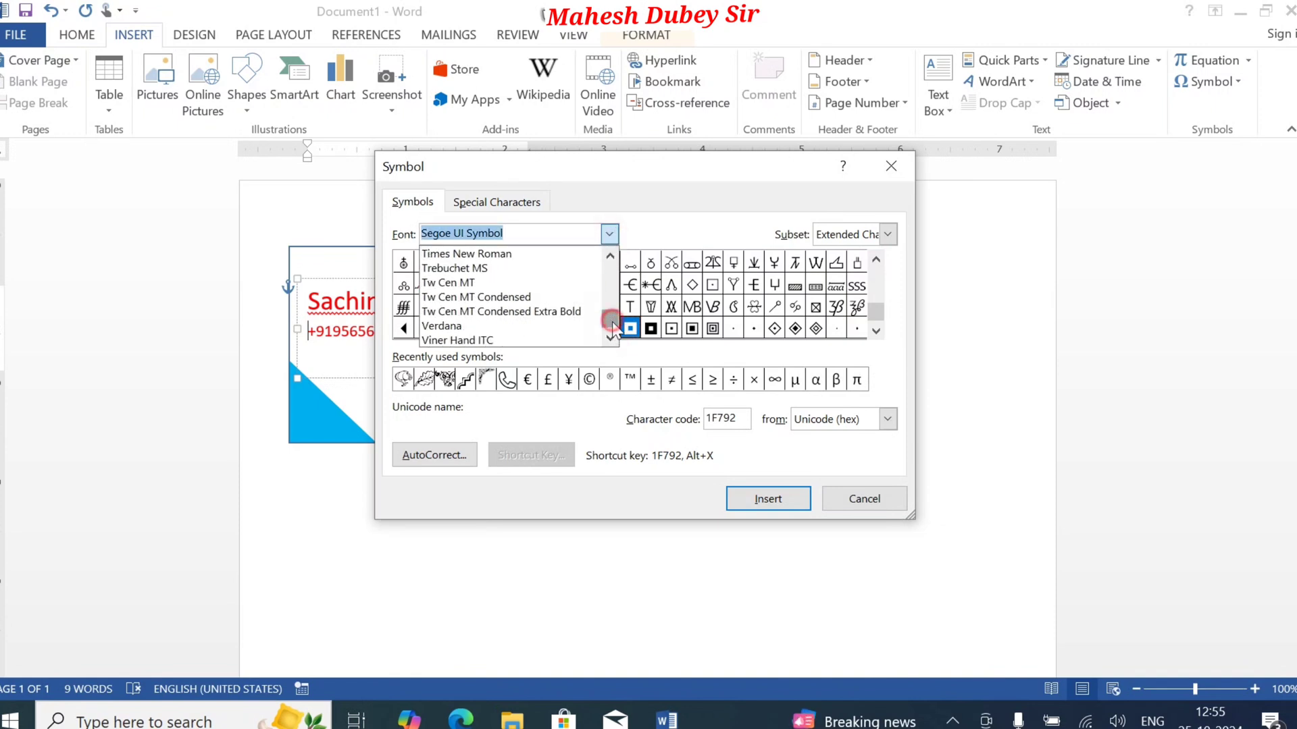
left_click(610, 338)
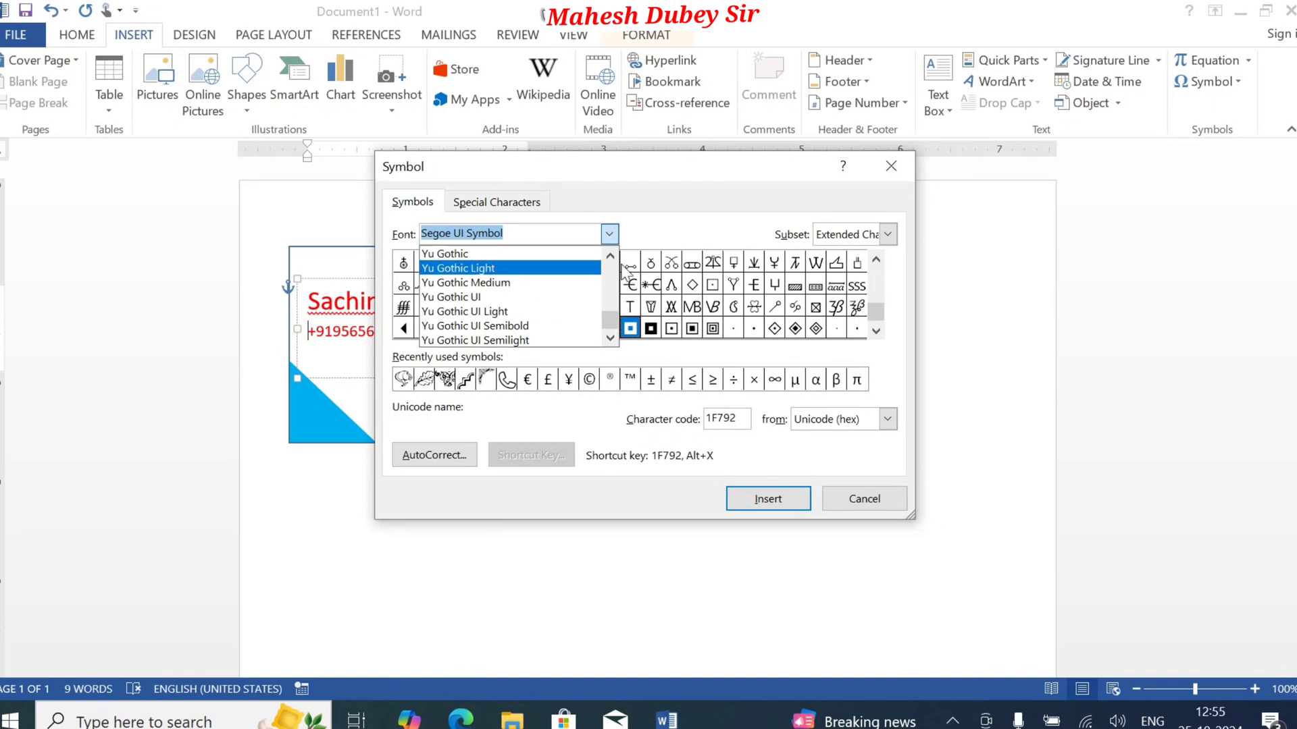
scroll(540, 271, "up", 2)
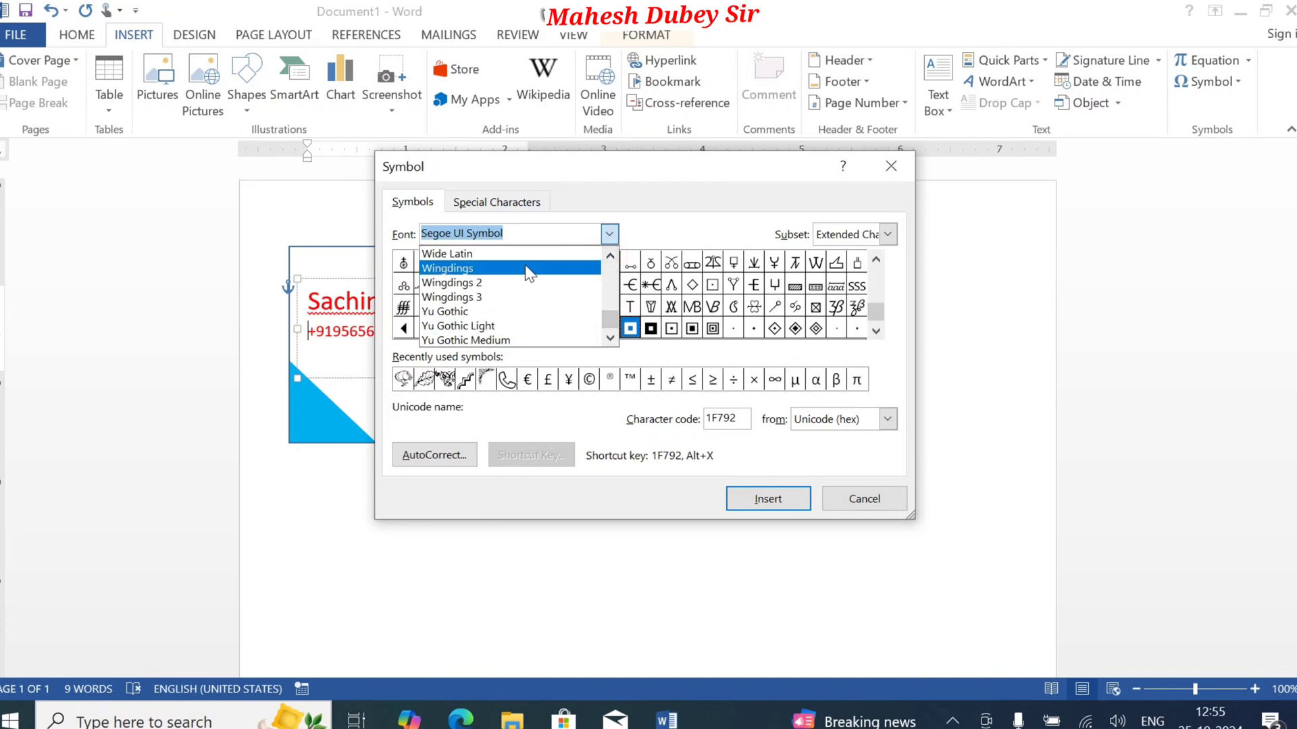
left_click(526, 268)
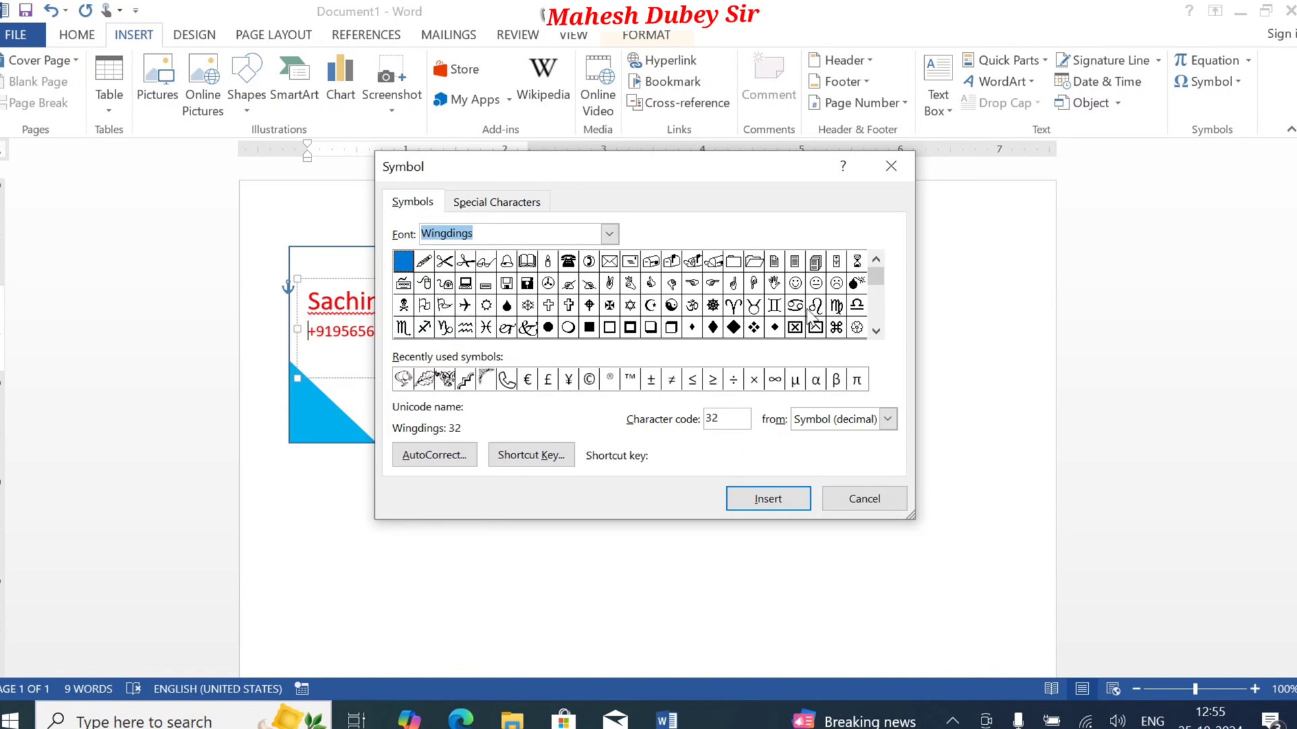
left_click(876, 331)
left_click(876, 331)
left_click(876, 331)
left_click(876, 330)
left_click(876, 331)
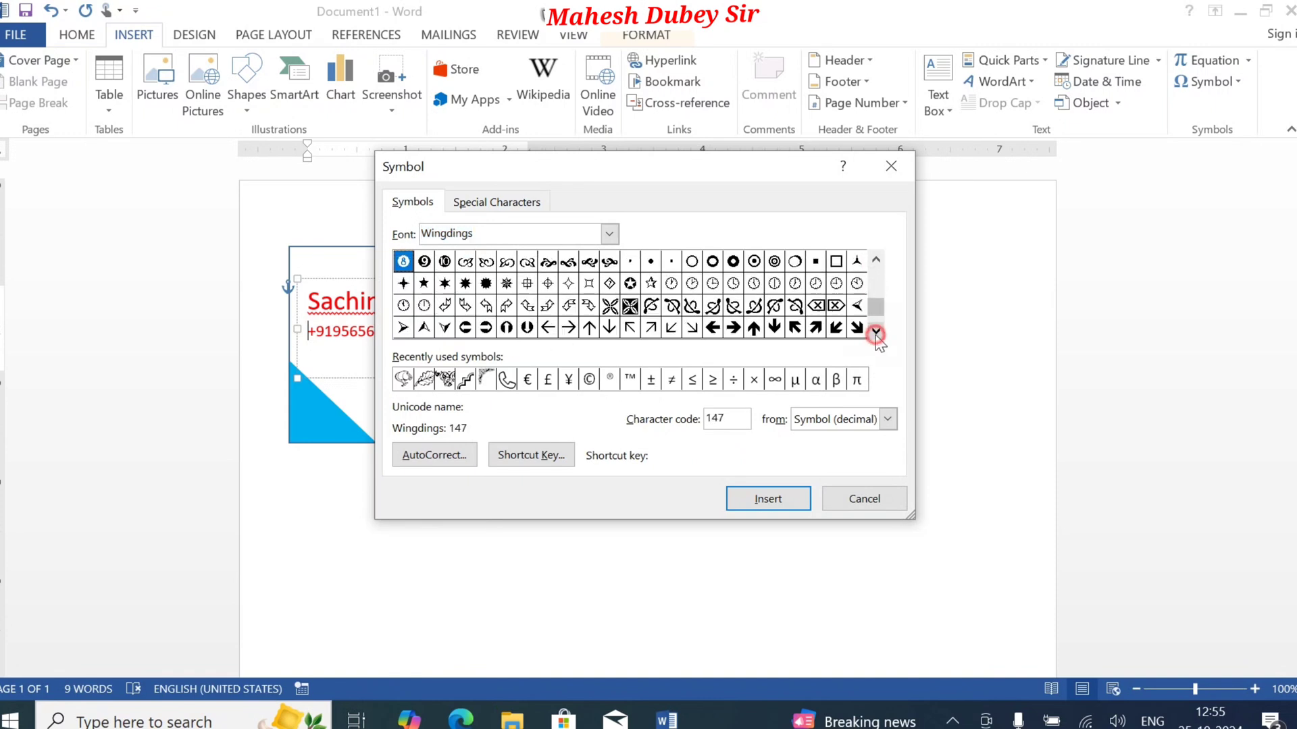
left_click(876, 331)
Step: Insert one Wingdings 2 telephone handset symbol, character code 40, in front of the mobile number, followed by a space
left_click(609, 235)
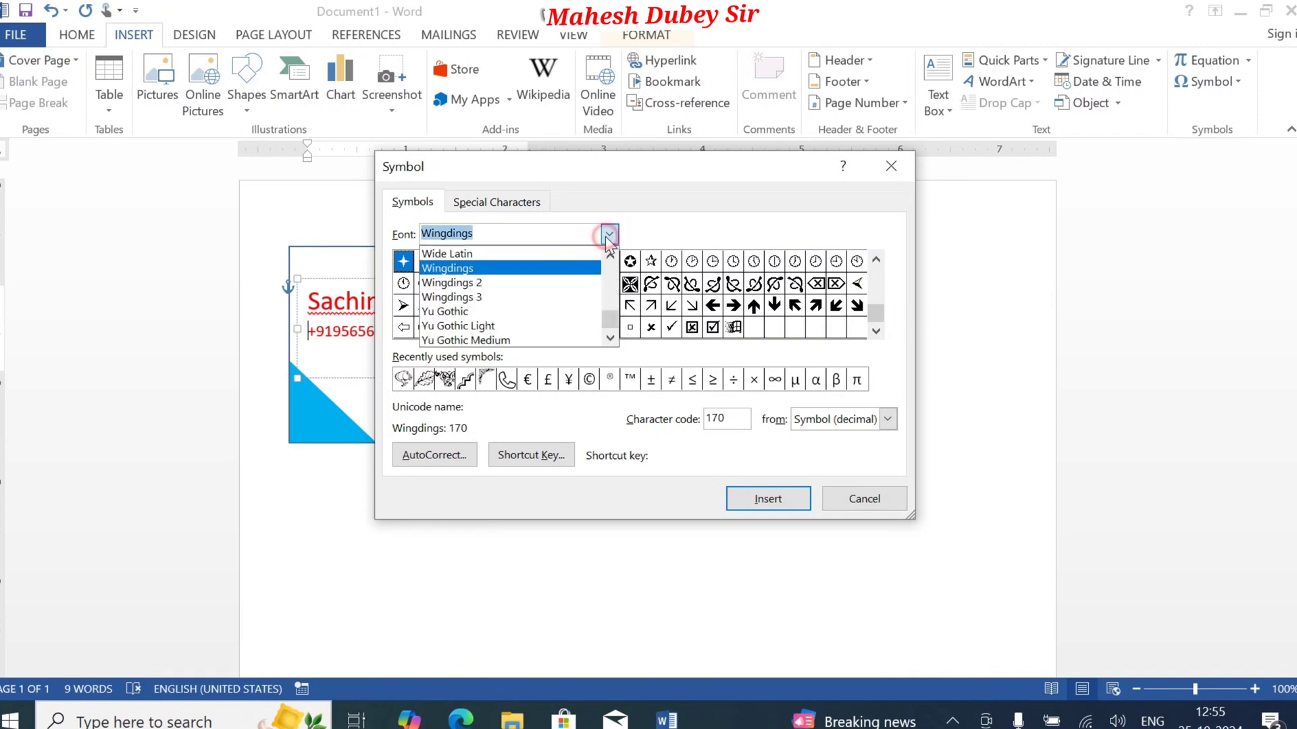
left_click(564, 282)
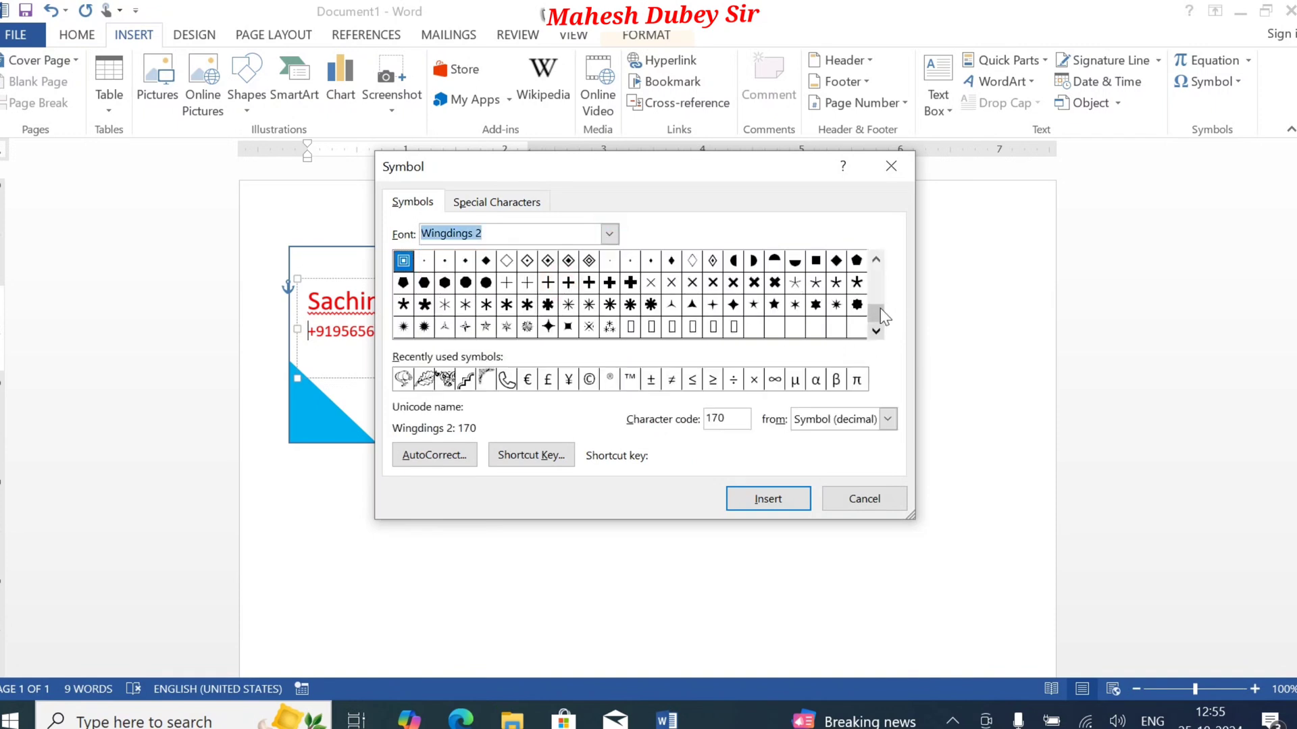
left_click(876, 259)
left_click(876, 259)
left_click(876, 259)
left_click(876, 259)
left_click(876, 260)
left_click(876, 260)
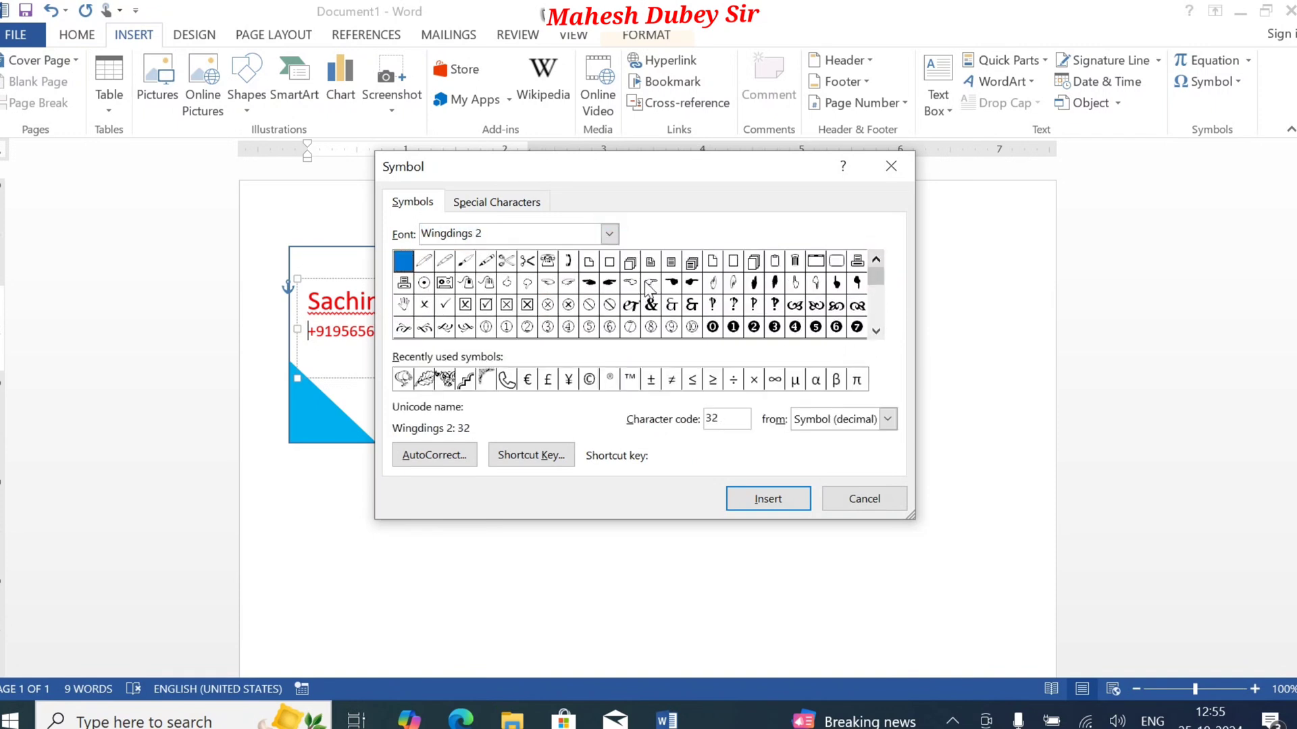
double_click(572, 262)
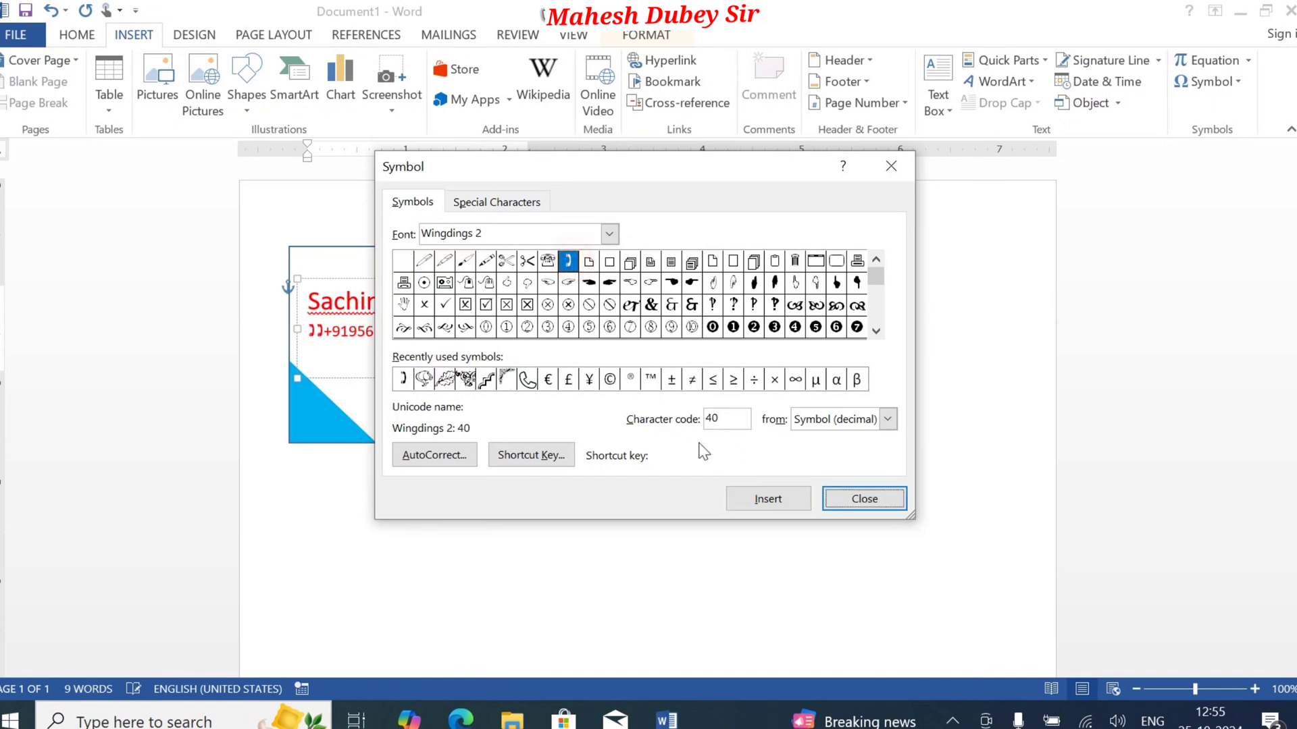
left_click(864, 500)
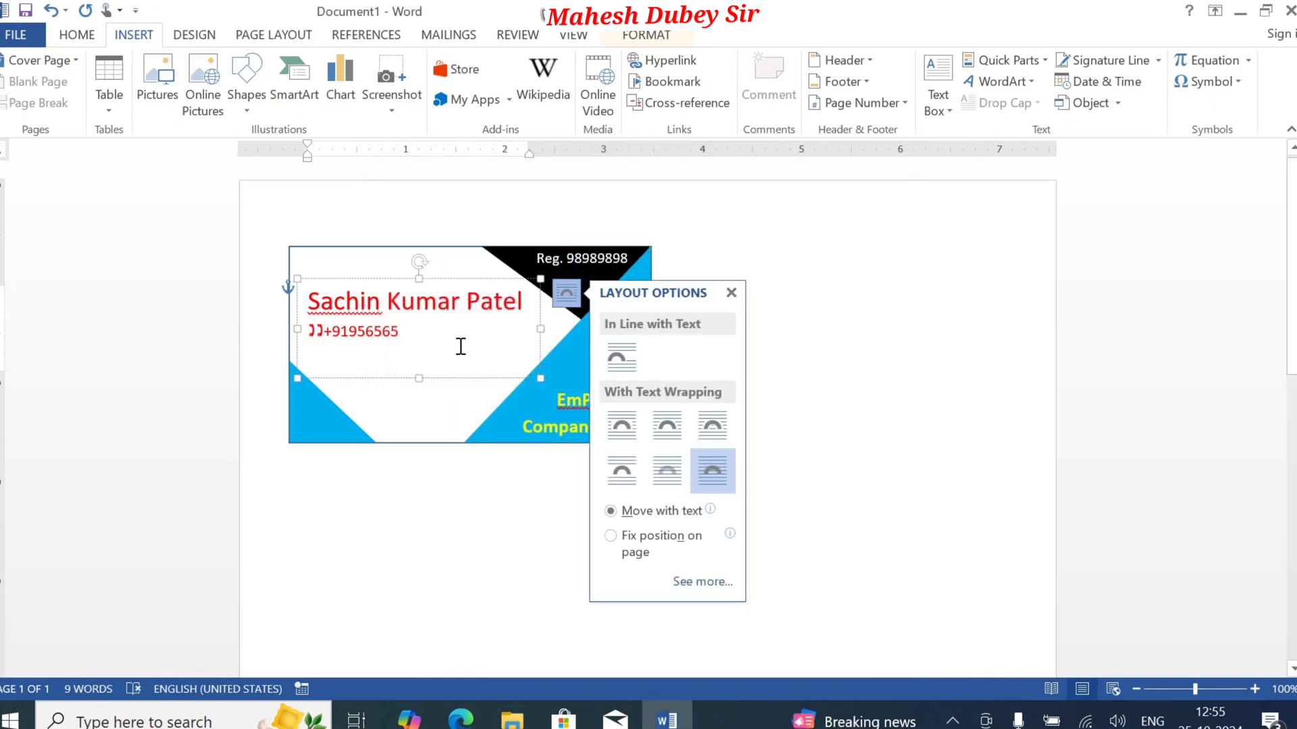
key("BackSpace")
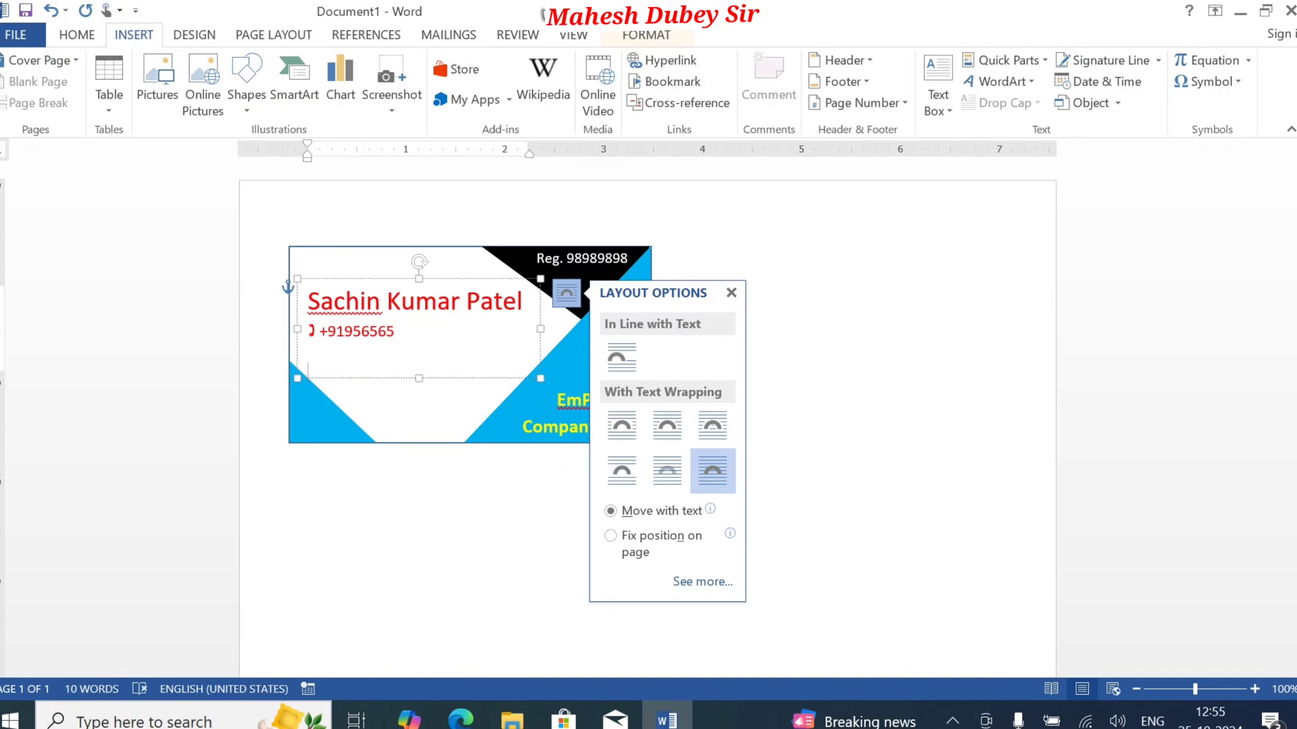
Step: Add Email and Address lines below the mobile number and remove the space after all paragraphs in that text box
type("Email")
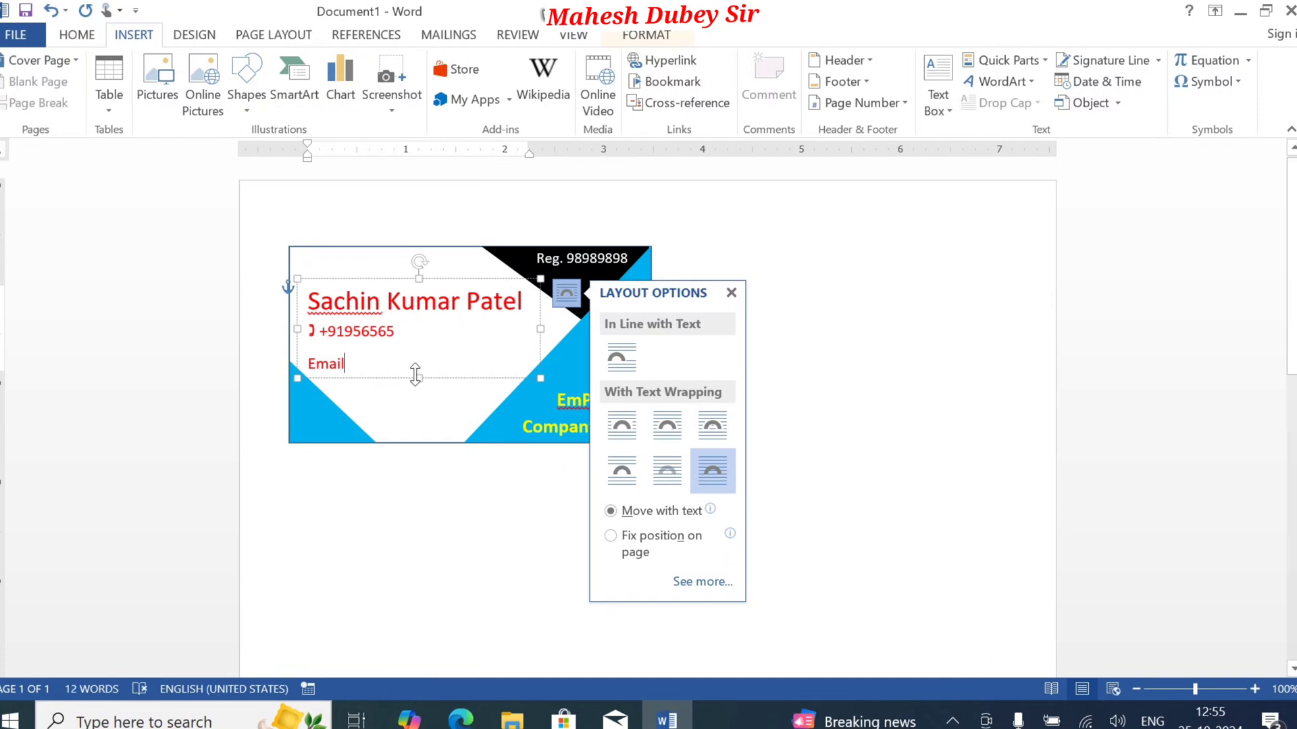
key("ctrl+a")
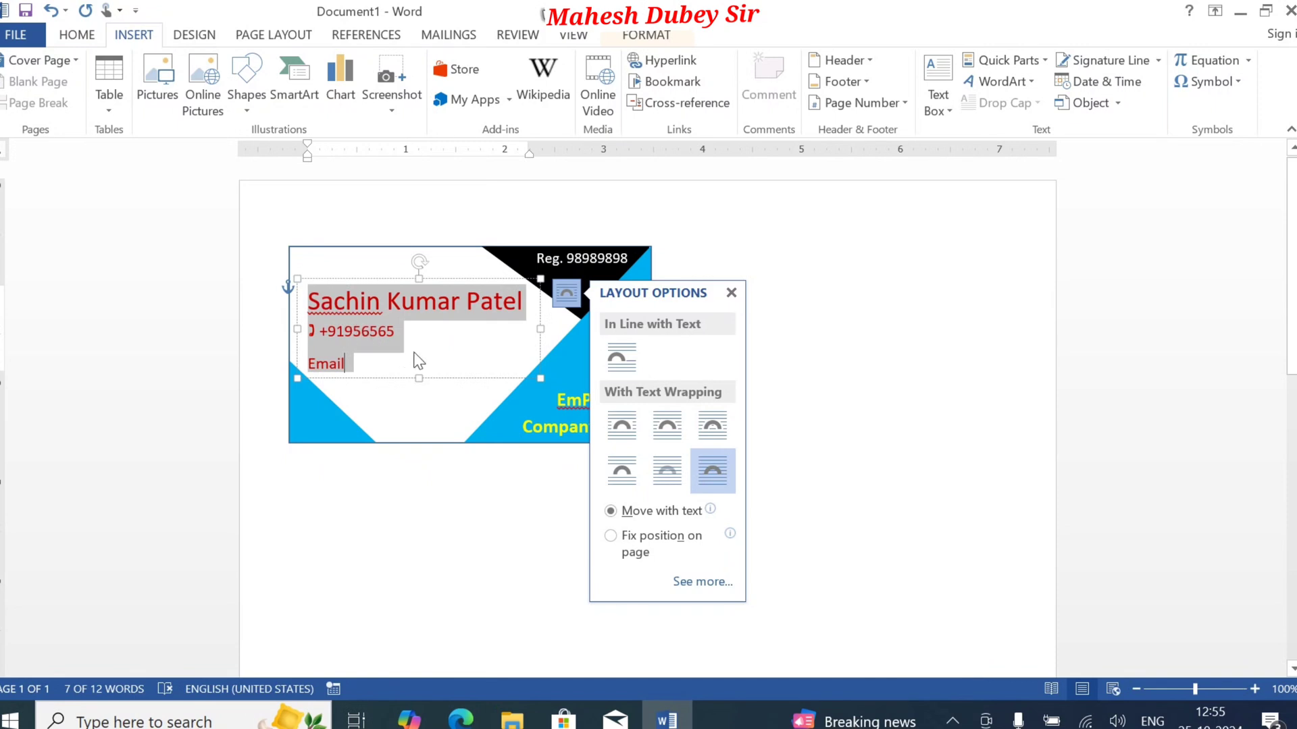
left_click(77, 35)
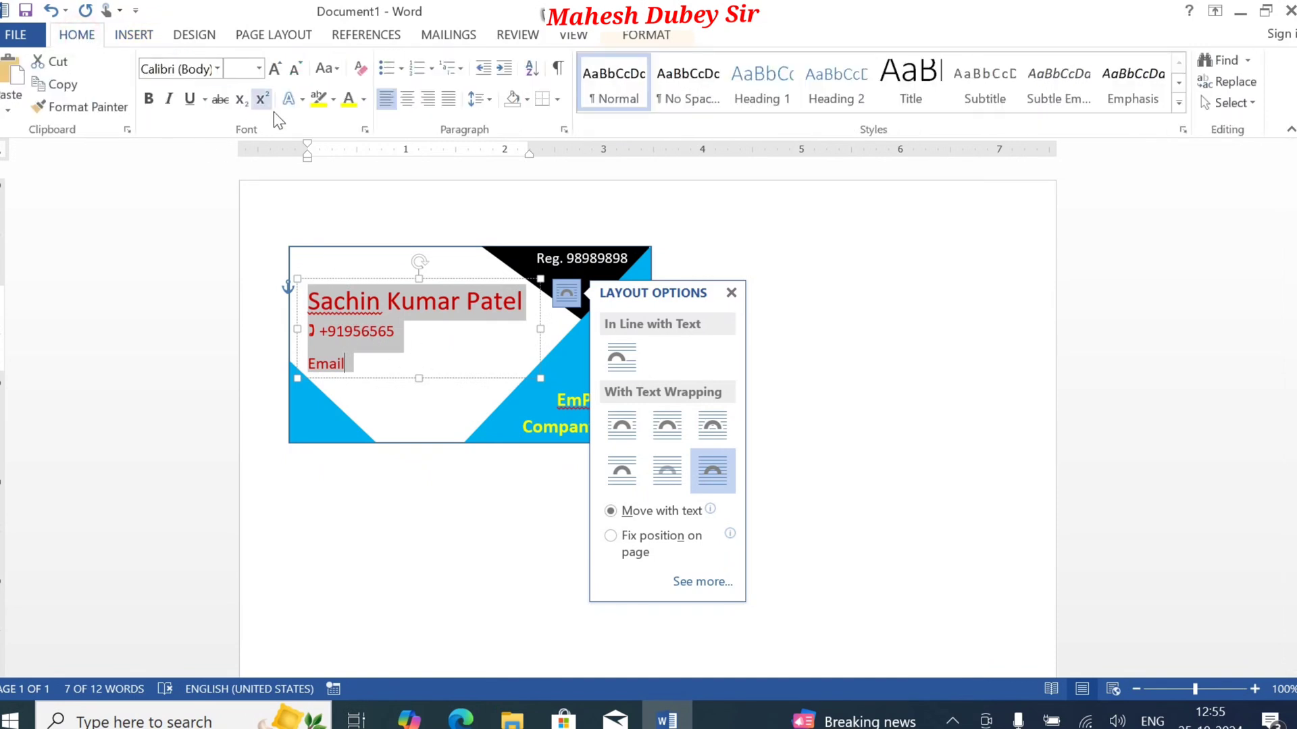
left_click(480, 100)
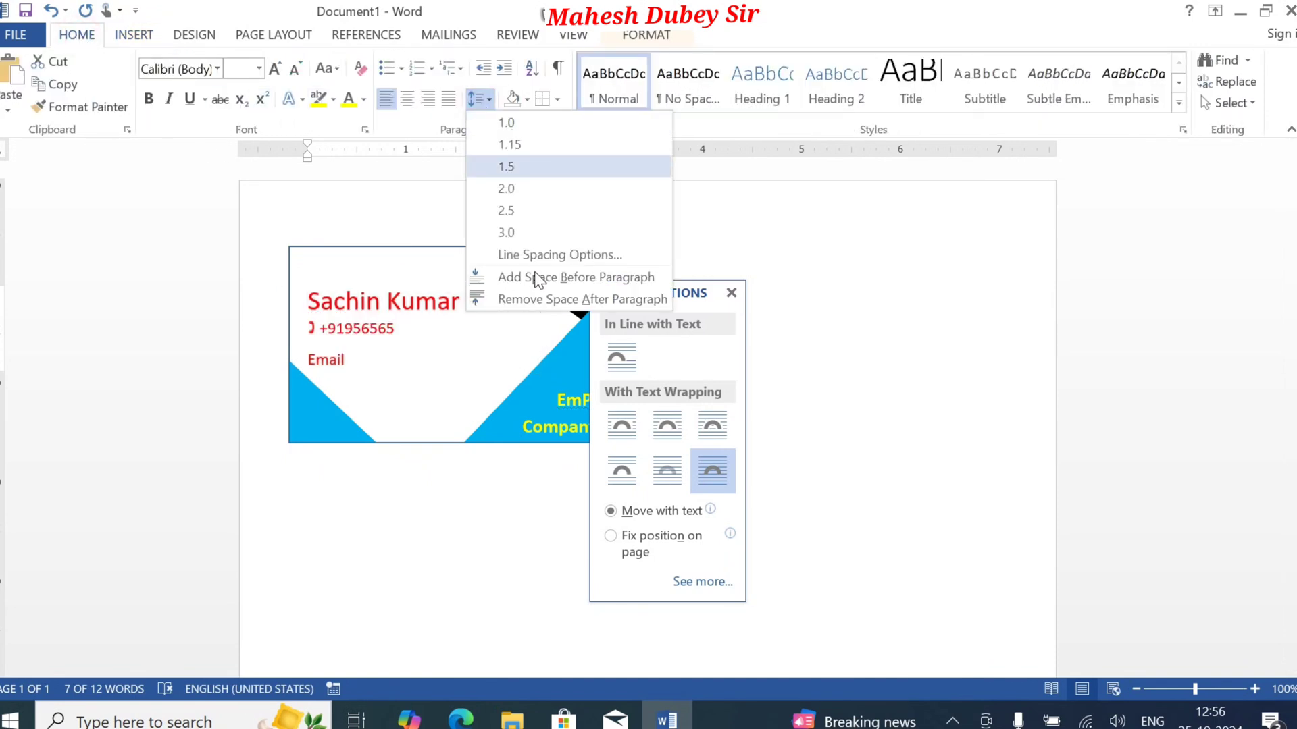
left_click(528, 297)
left_click(866, 354)
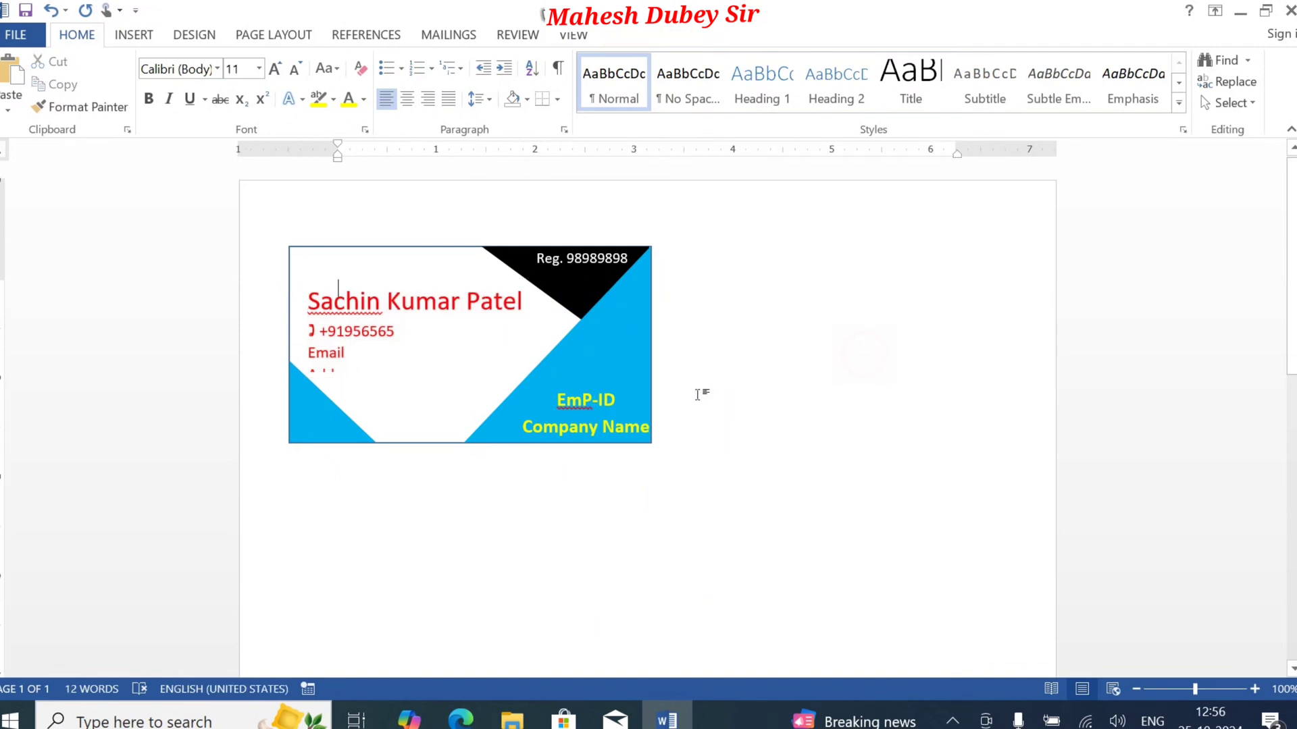
Step: Extend the contact details text box downward to fit the Address line and add a hyphen after "Address"
left_click(405, 370)
left_click_drag(418, 379, 419, 398)
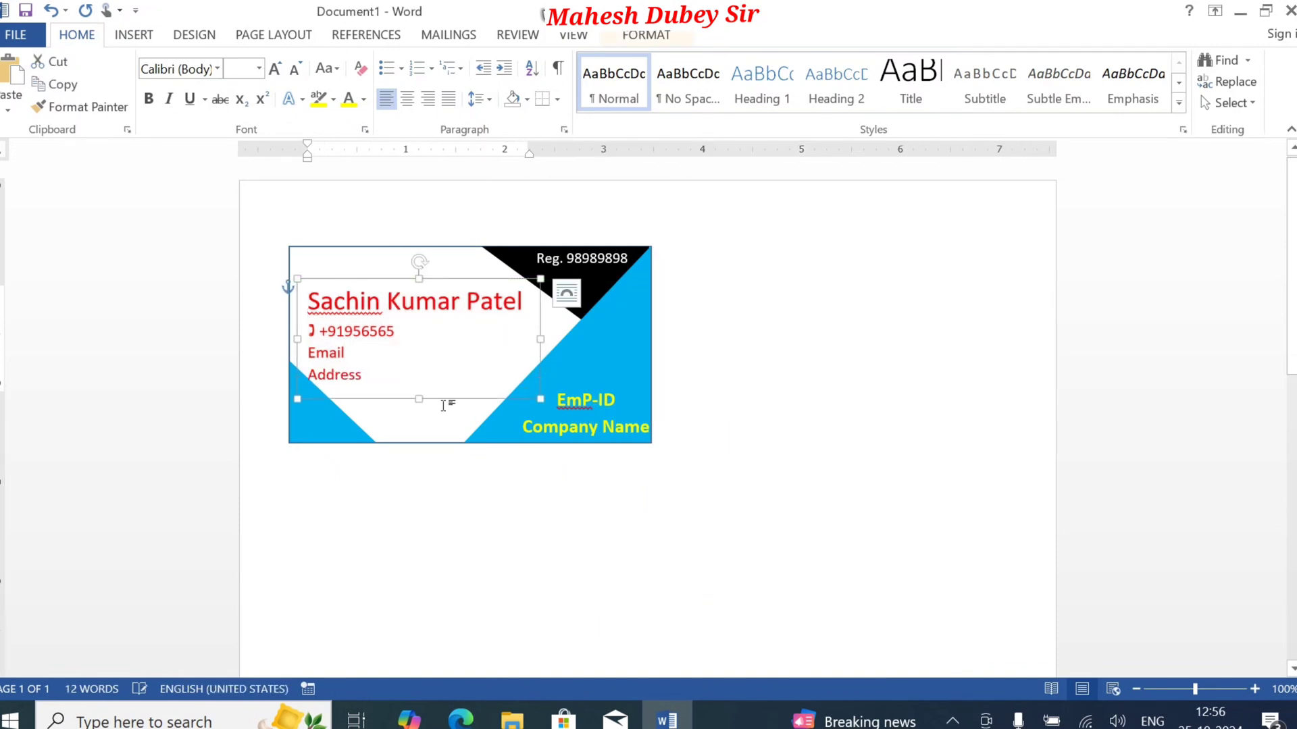
left_click(378, 377)
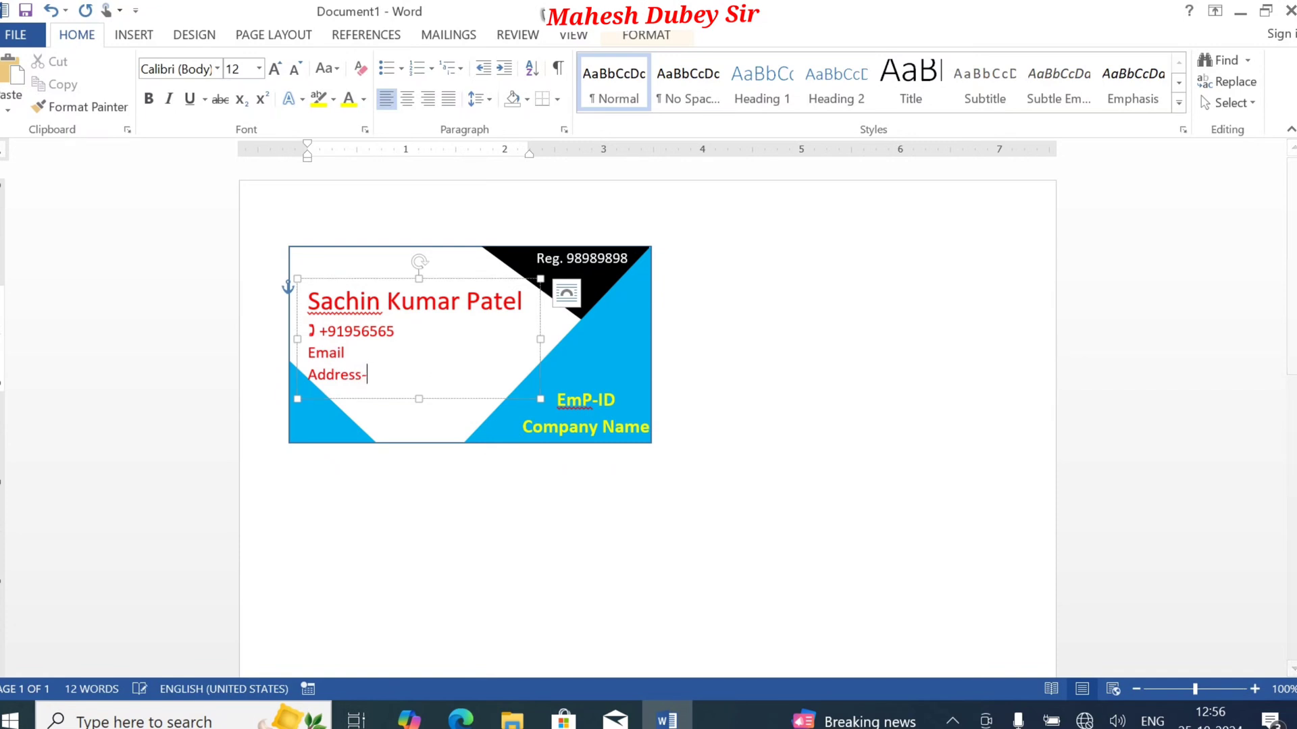
type("-")
left_click(772, 363)
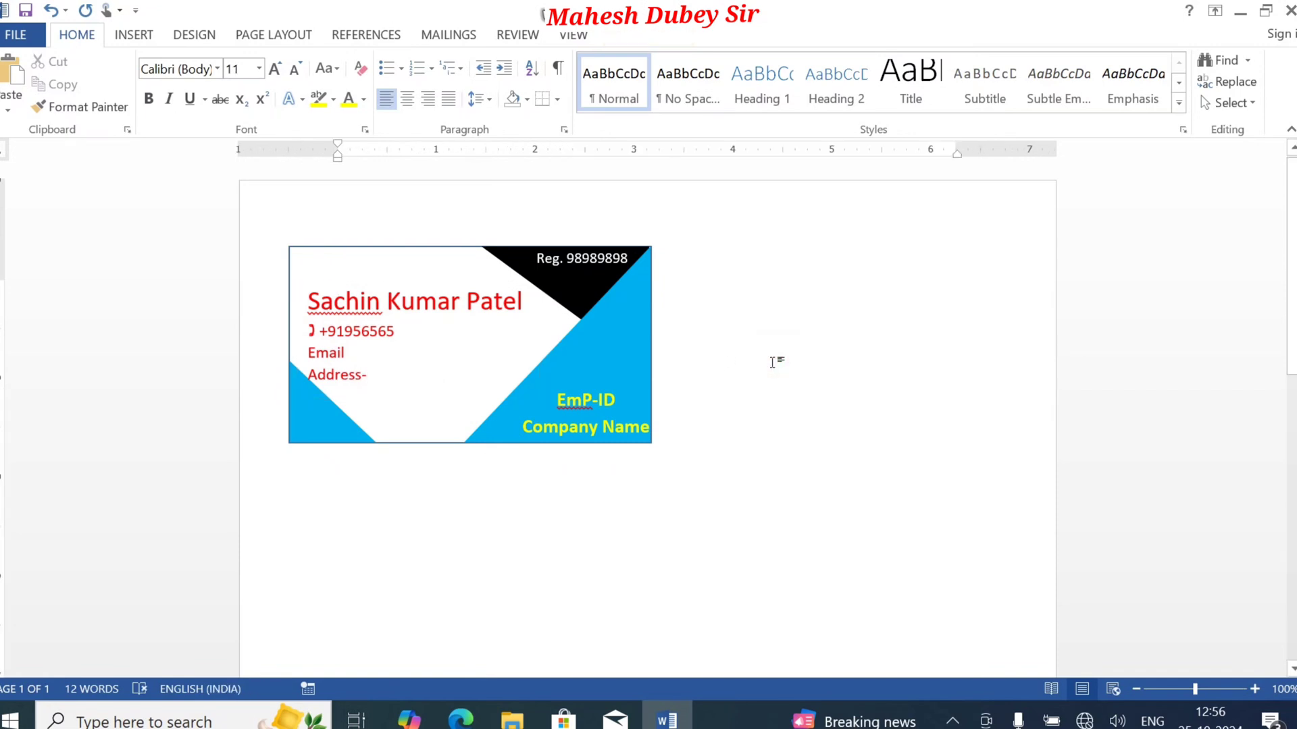
Step: Group the card's rectangle, corner triangles and all text boxes into a single object
left_click(597, 264)
left_click(498, 255, "shift")
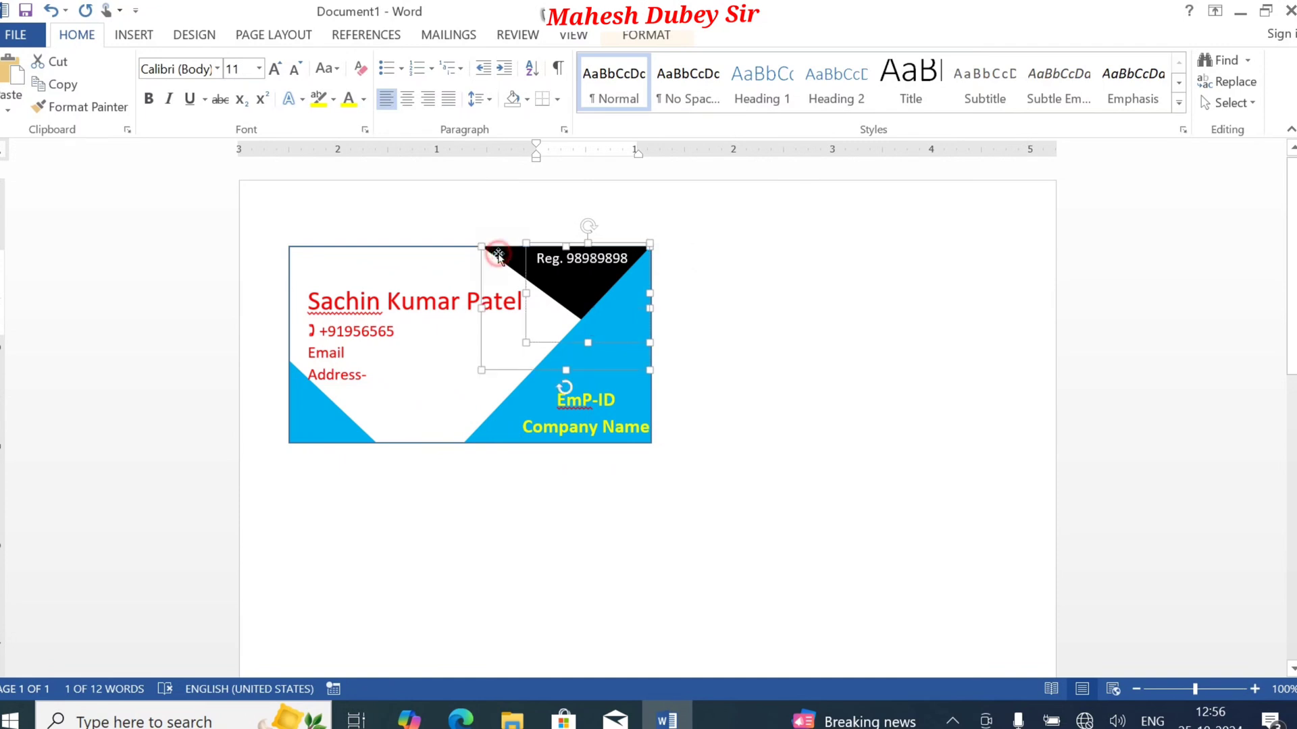
left_click(443, 246, "shift")
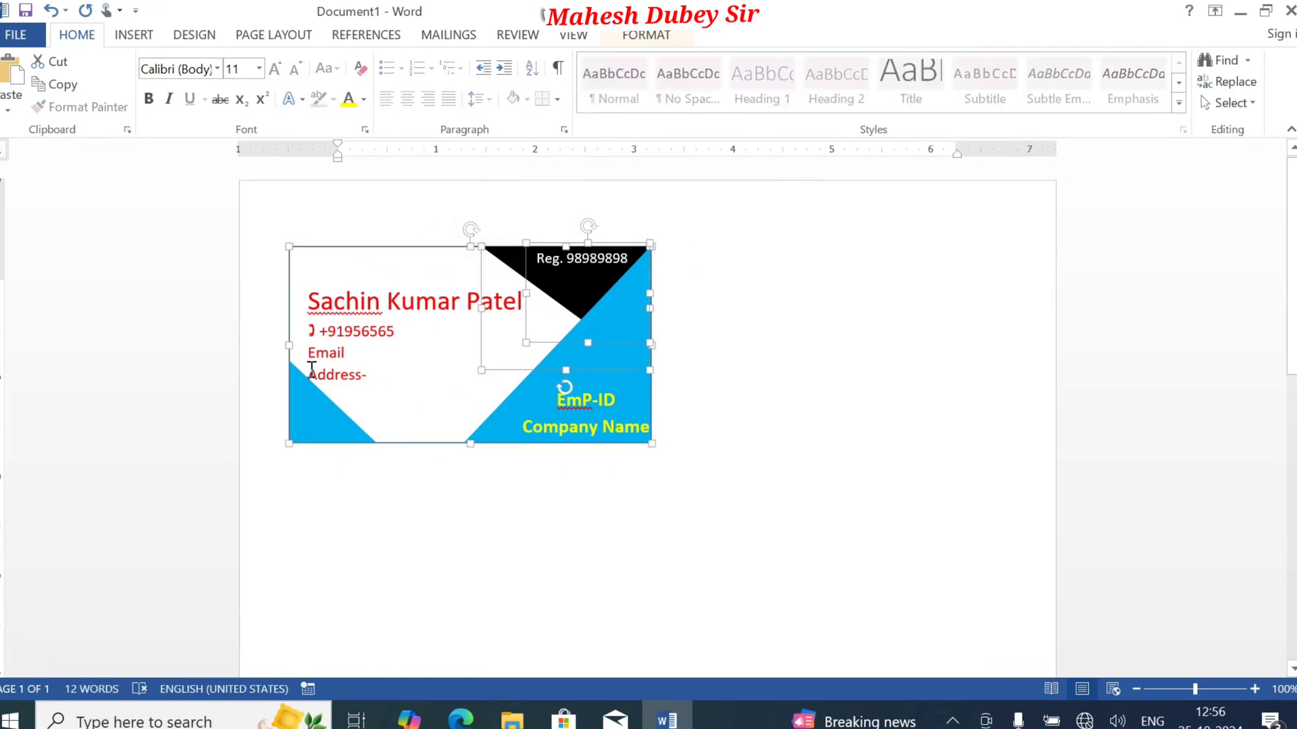
left_click(354, 309, "shift")
left_click(318, 427, "shift")
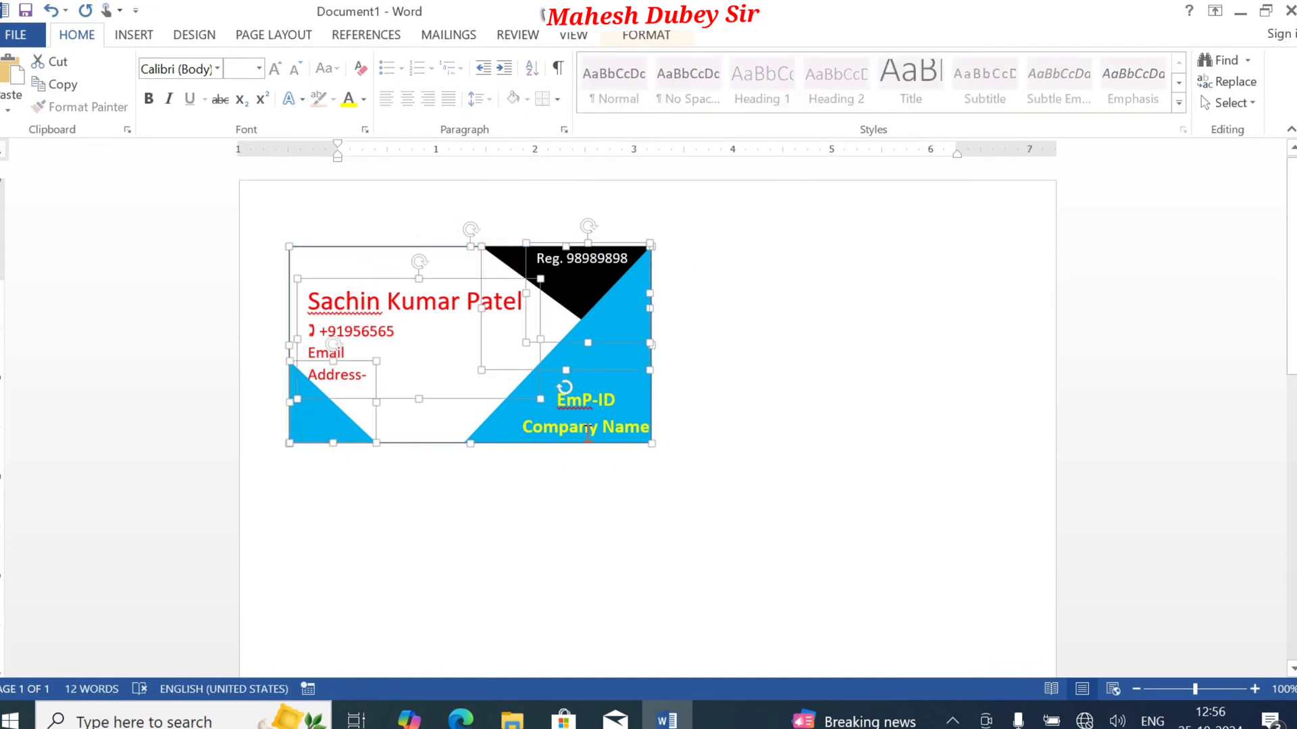
left_click(588, 431, "shift")
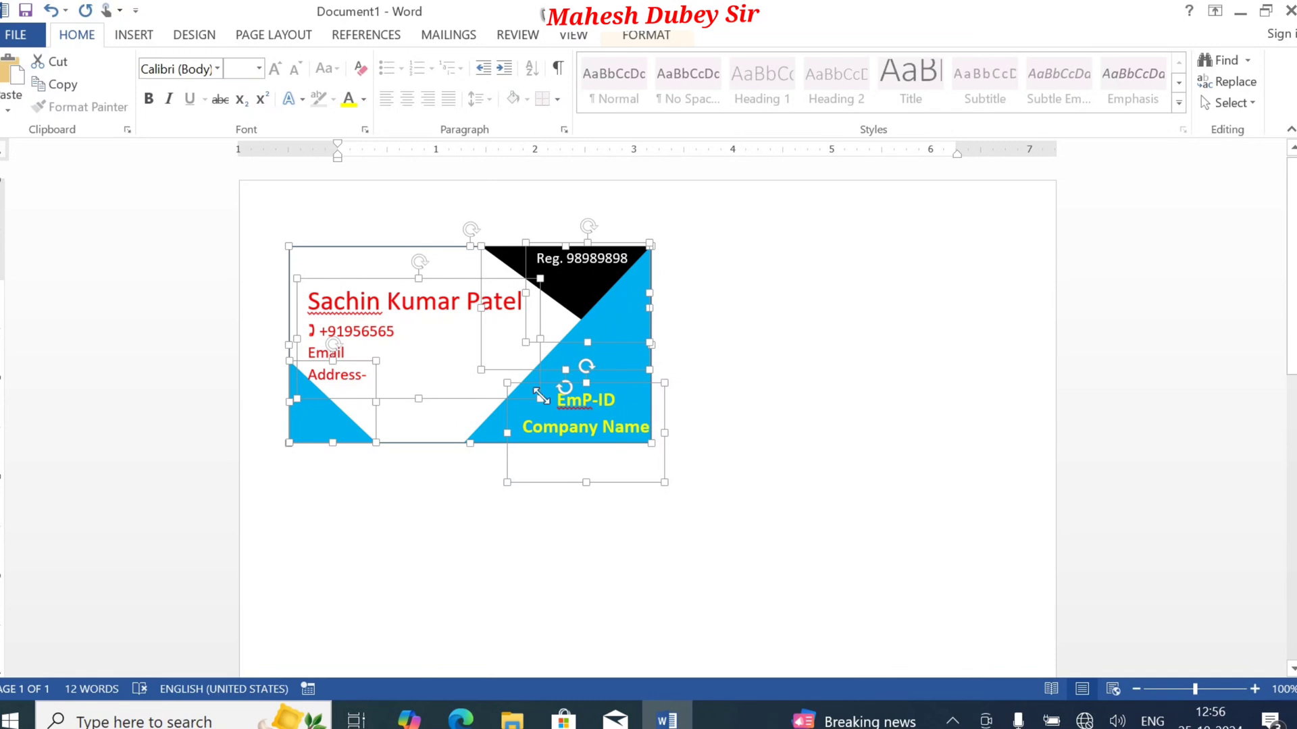
left_click(487, 435, "shift")
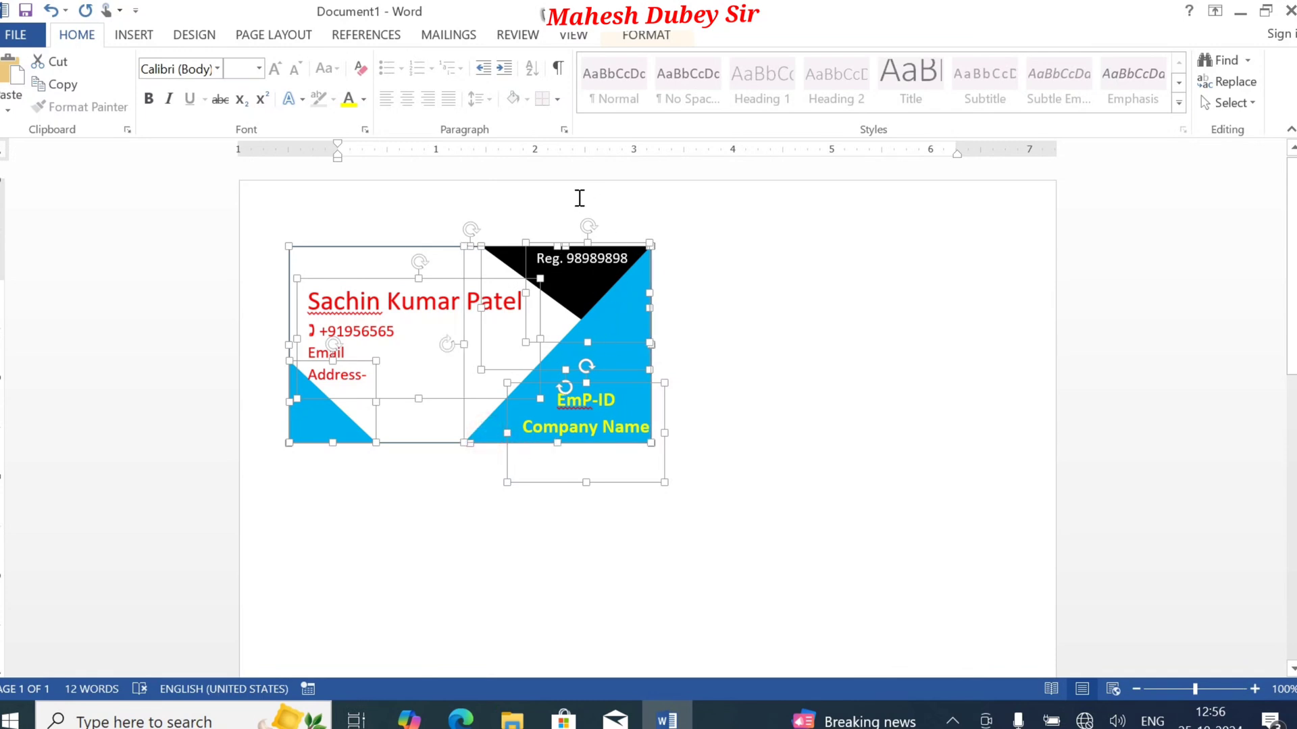
left_click(646, 35)
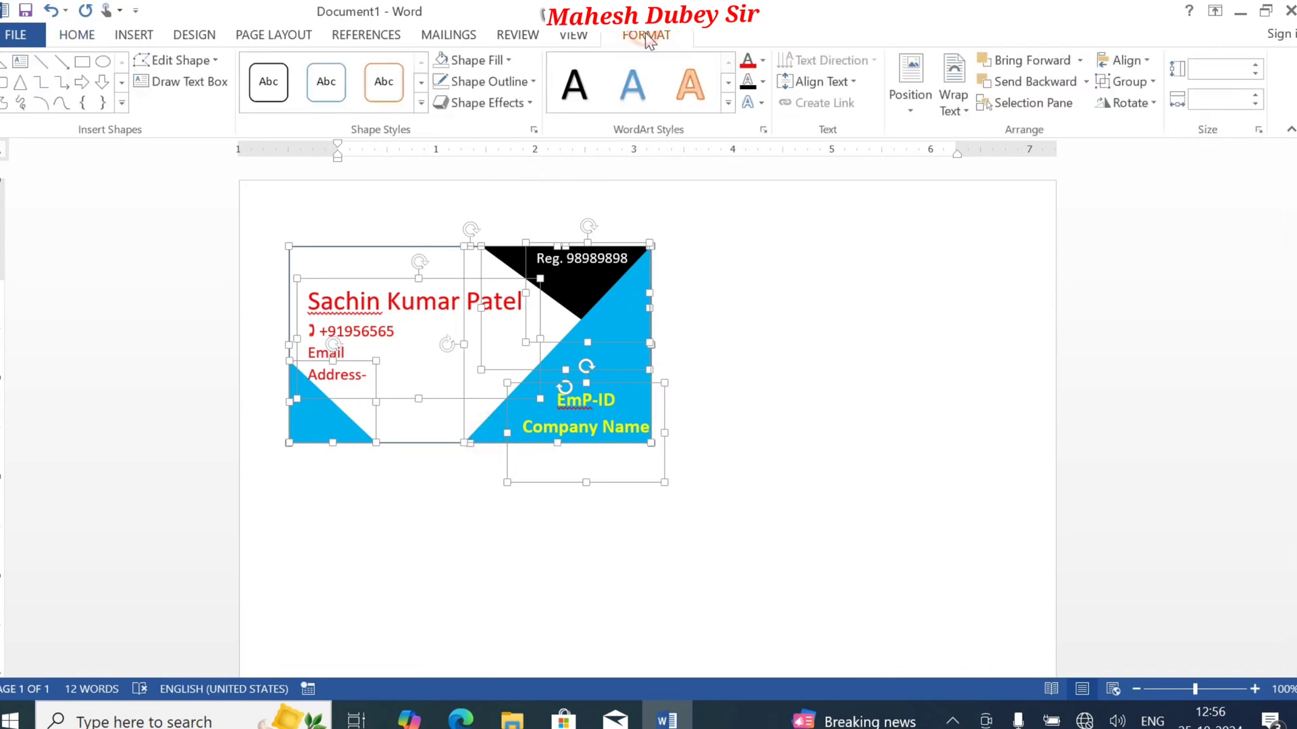
left_click(1123, 81)
left_click(1121, 101)
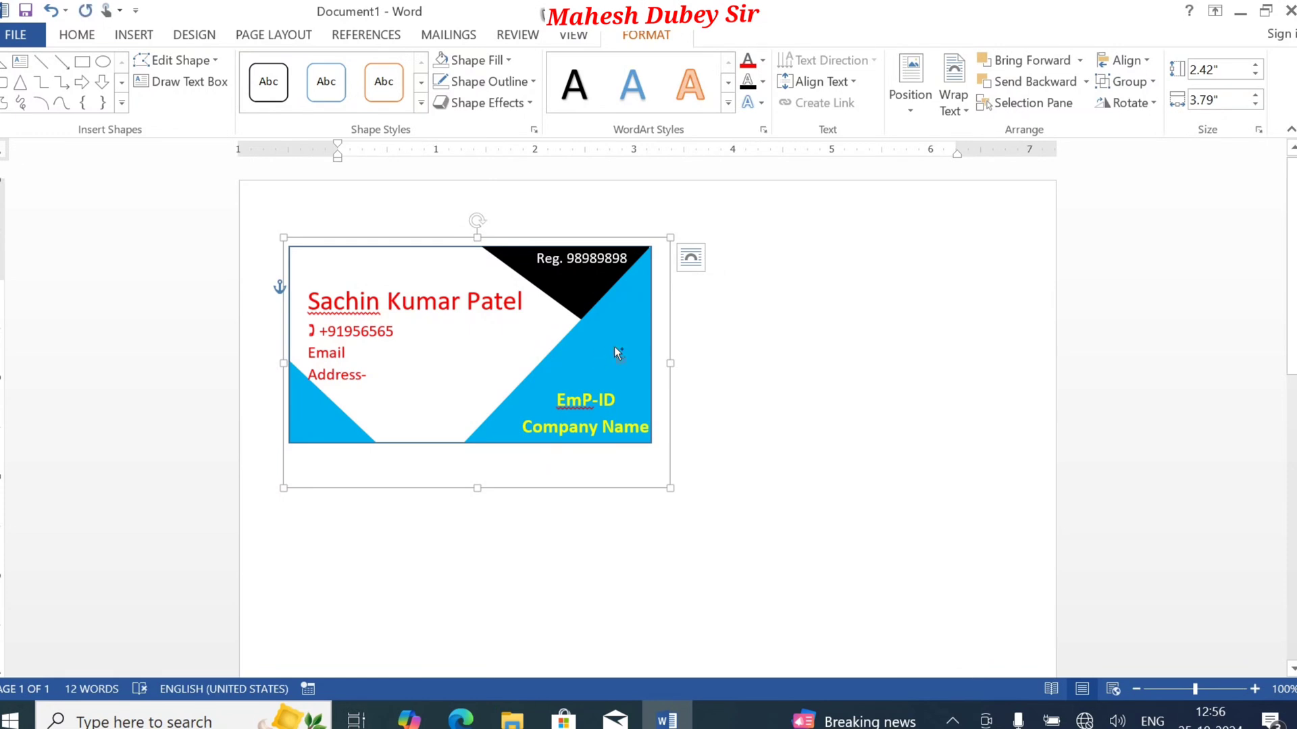
Step: Duplicate the grouped card on the same page
key("ctrl+v")
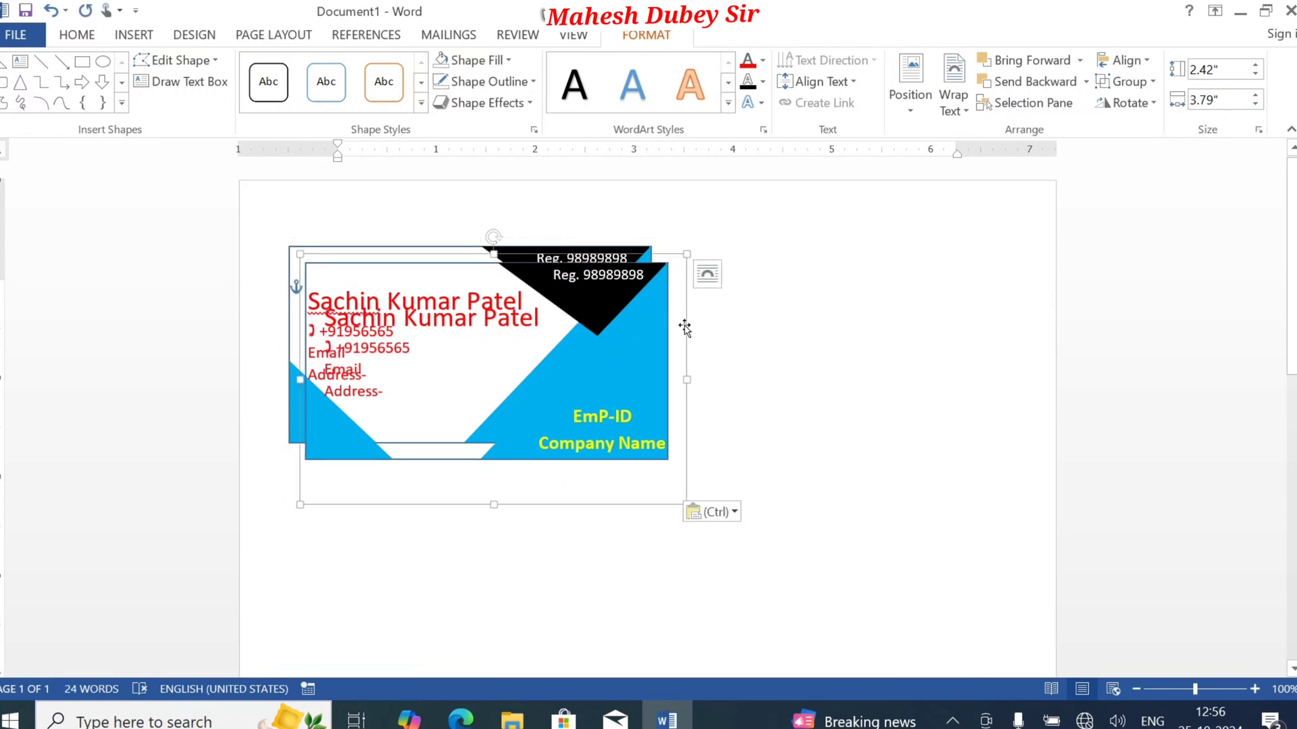